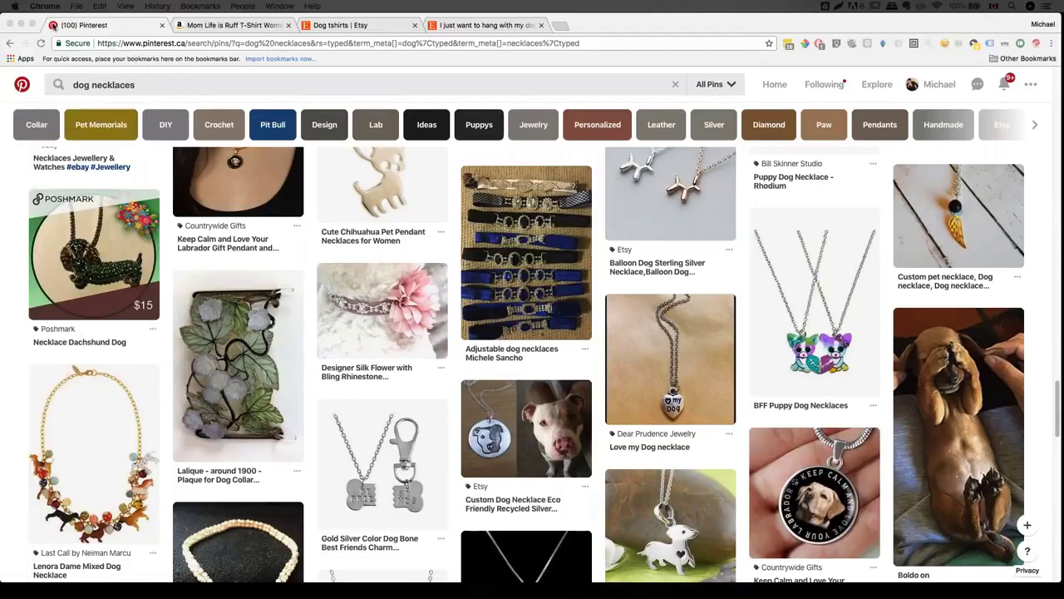
- Dock the Google timer as a tab beside the store admin, start the stopwatch, and return to Themes
{"action": "left_click", "coordinate": [21, 24]}
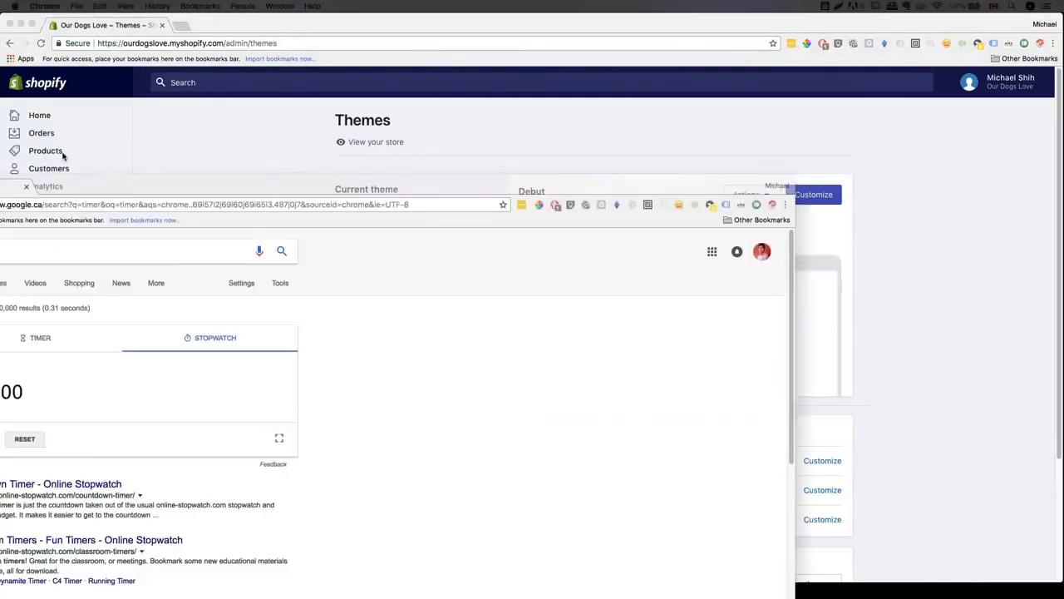
{"action": "left_click_drag", "start_coordinate": [62, 155], "coordinate": [252, 26]}
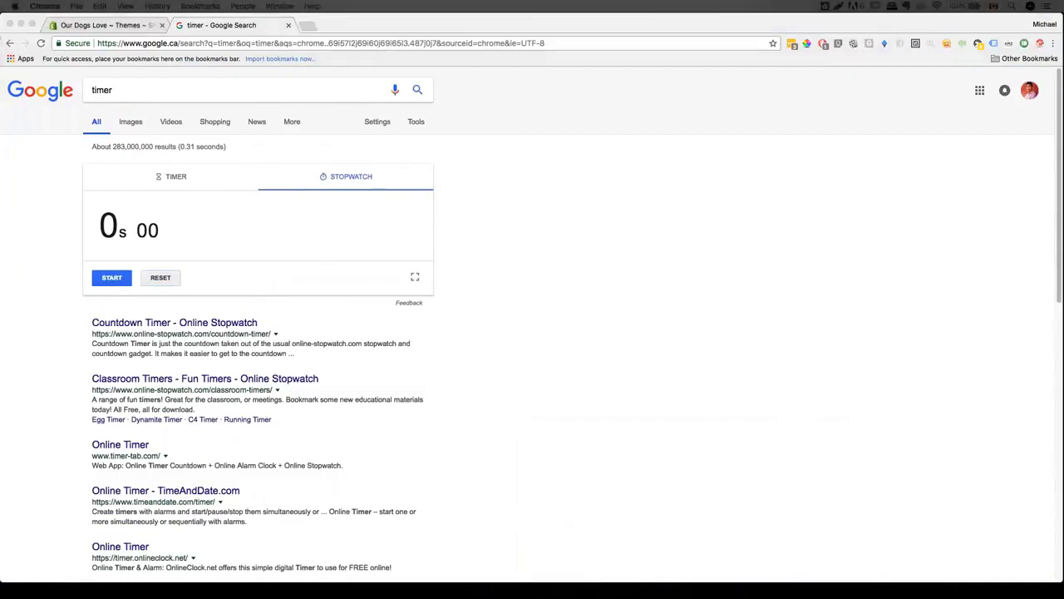
{"action": "left_click", "coordinate": [547, 252]}
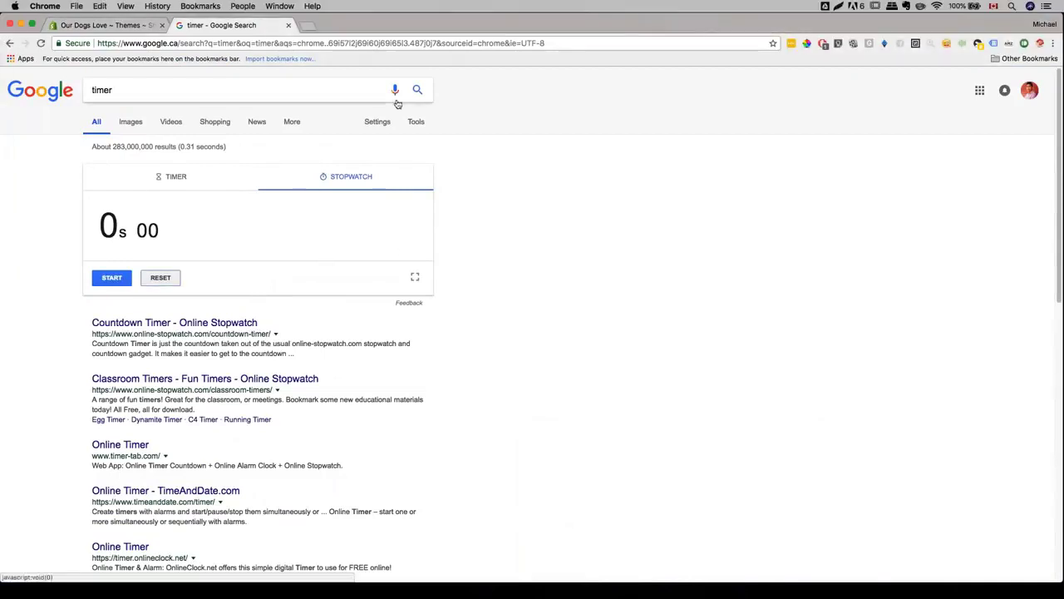
{"action": "key", "text": "shift+Tab"}
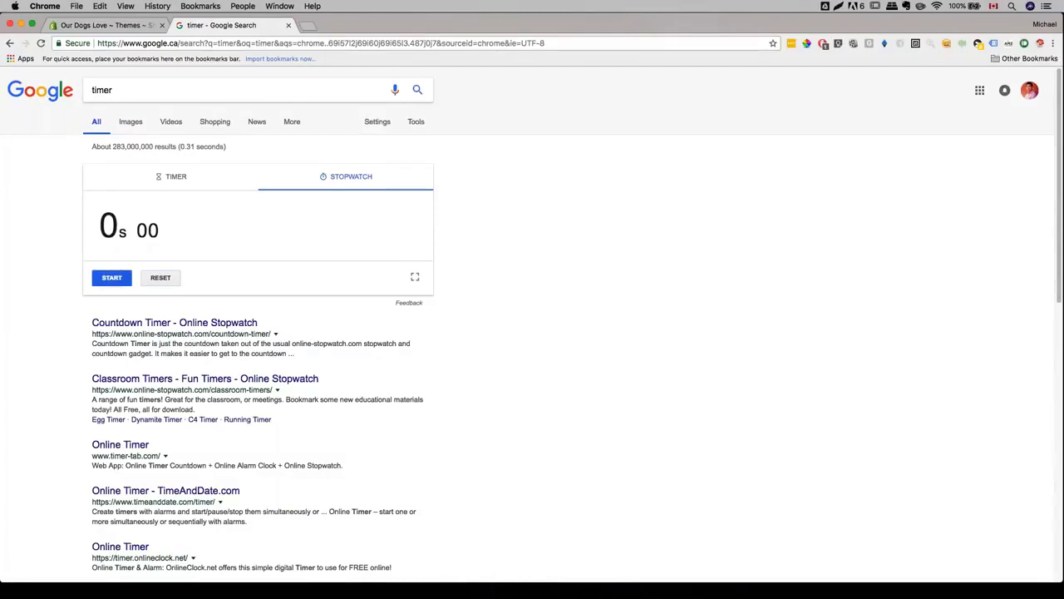
{"action": "key", "text": "space"}
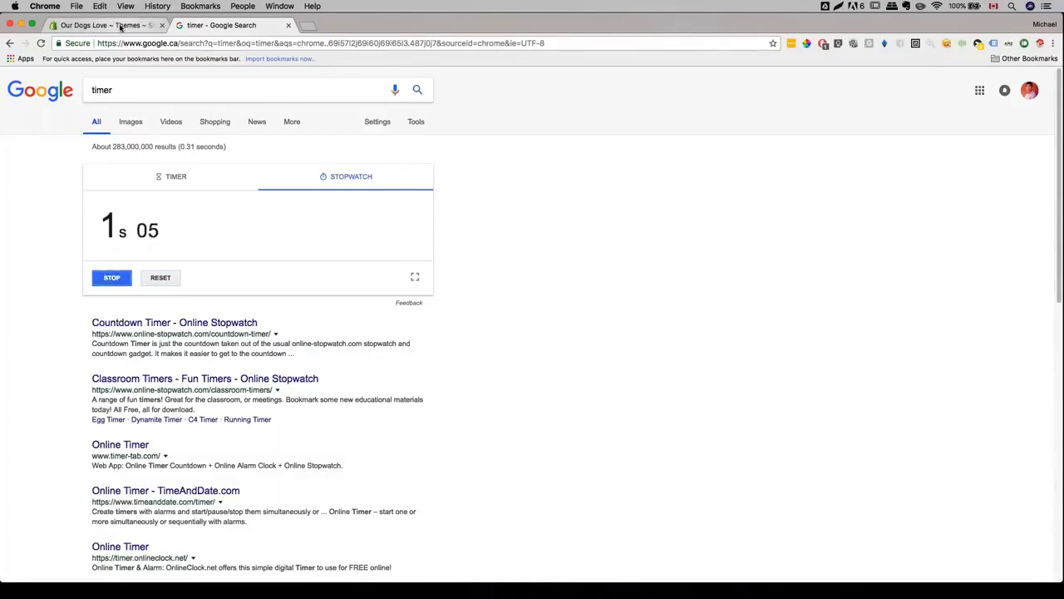
{"action": "left_click", "coordinate": [120, 26]}
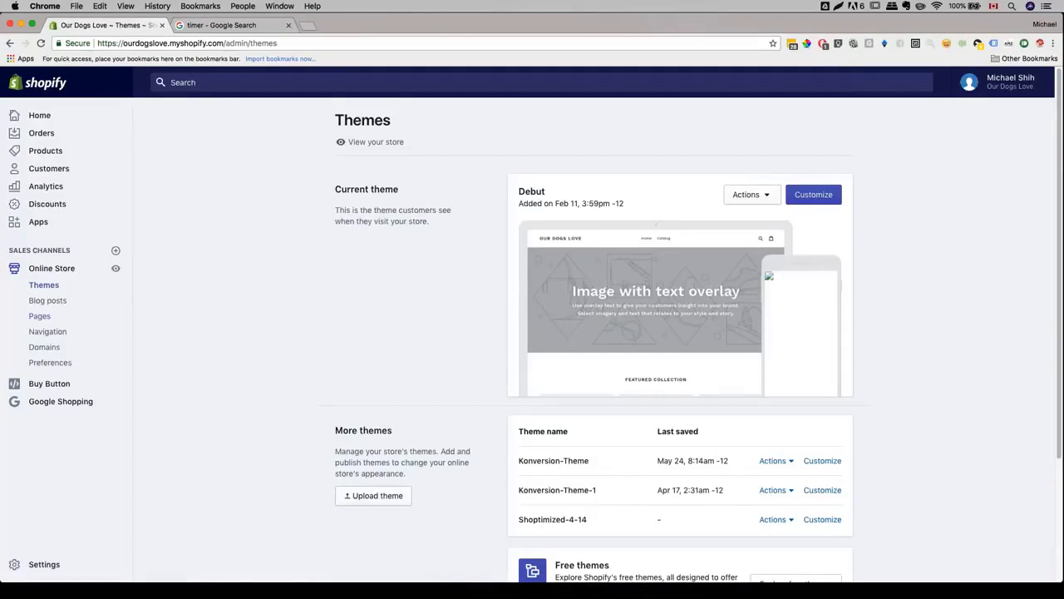
{"action": "left_click", "coordinate": [115, 267]}
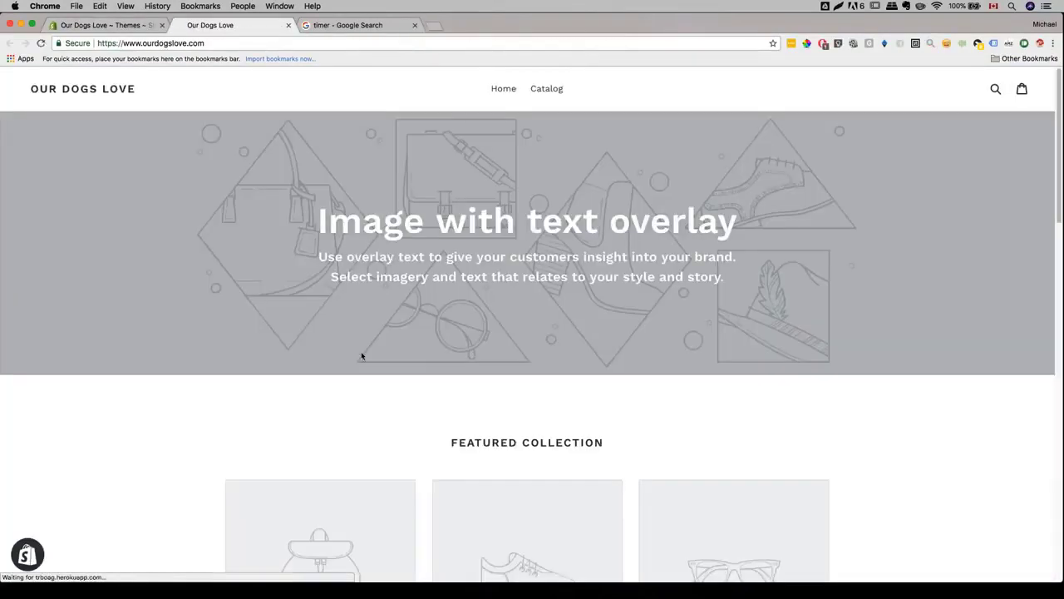
{"action": "scroll", "coordinate": [361, 356], "scroll_direction": "down", "scroll_amount": 10}
{"action": "scroll", "coordinate": [361, 355], "scroll_direction": "up", "scroll_amount": 15}
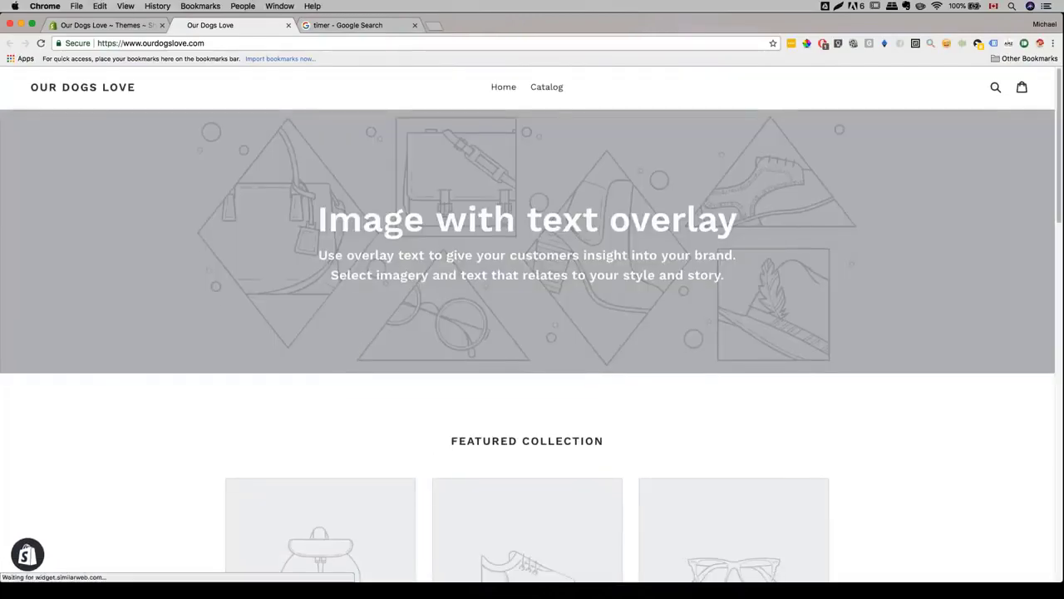
{"action": "scroll", "coordinate": [389, 138], "scroll_direction": "down", "scroll_amount": 10}
{"action": "scroll", "coordinate": [389, 138], "scroll_direction": "up", "scroll_amount": 10}
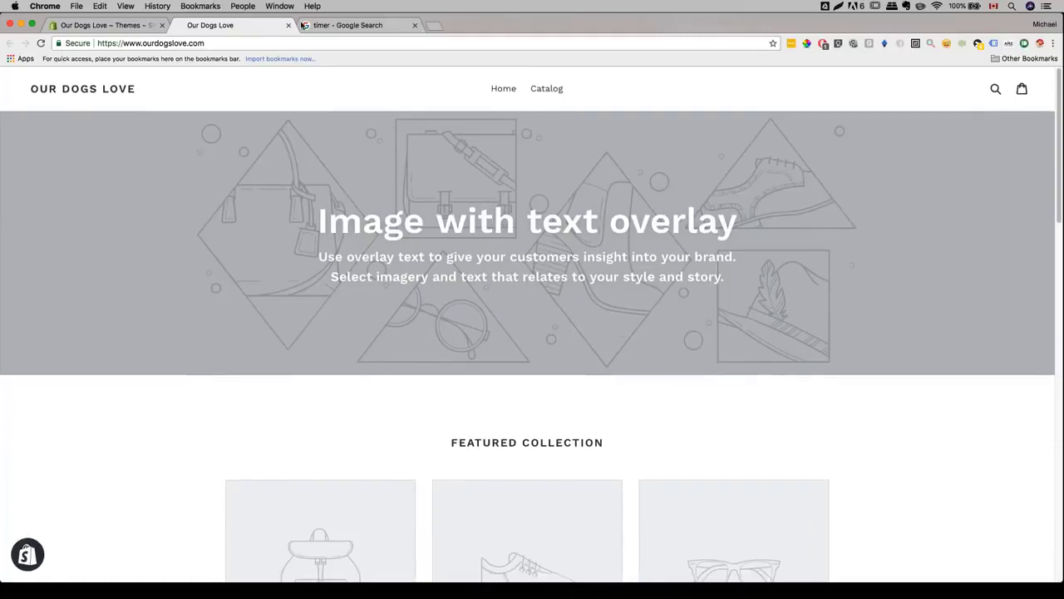
{"action": "left_click", "coordinate": [289, 25]}
{"action": "scroll", "coordinate": [508, 303], "scroll_direction": "down", "scroll_amount": 2}
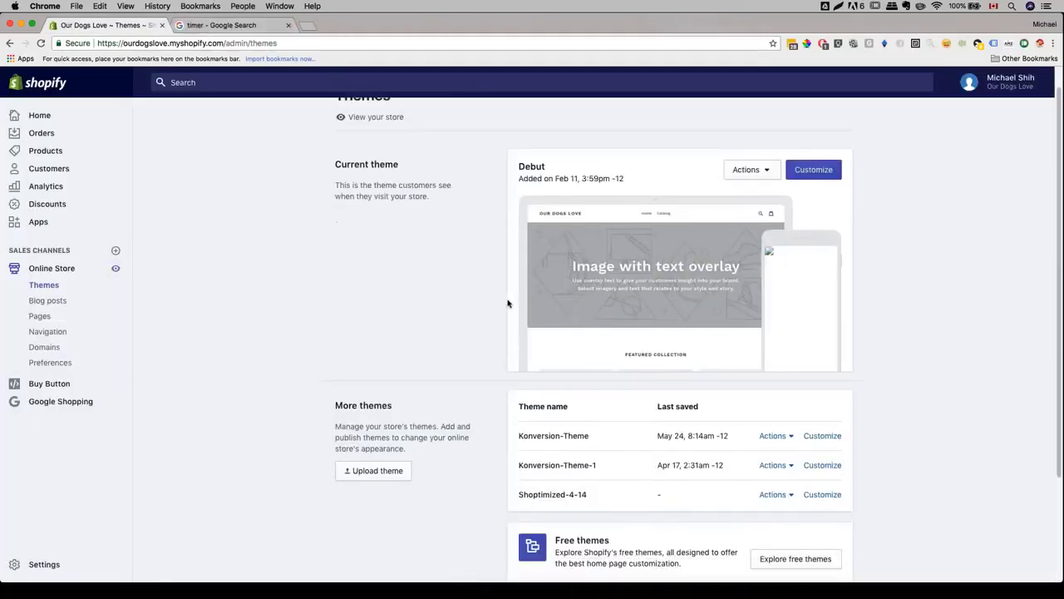
{"action": "scroll", "coordinate": [507, 304], "scroll_direction": "down", "scroll_amount": 2}
{"action": "scroll", "coordinate": [508, 304], "scroll_direction": "down", "scroll_amount": 3}
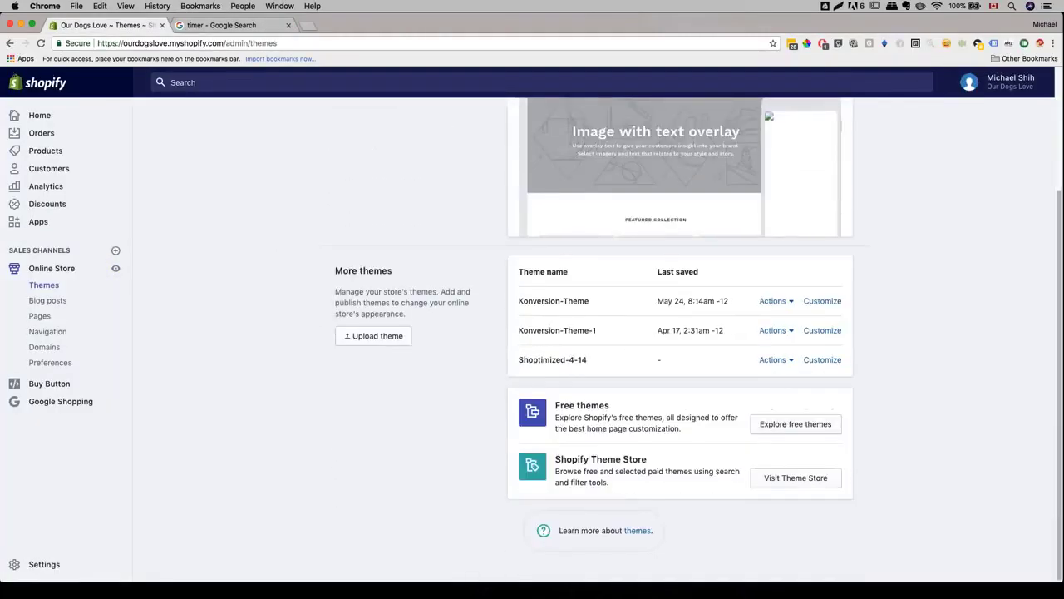
- Browse the catalogue of free Shopify themes
{"action": "left_click", "coordinate": [774, 432]}
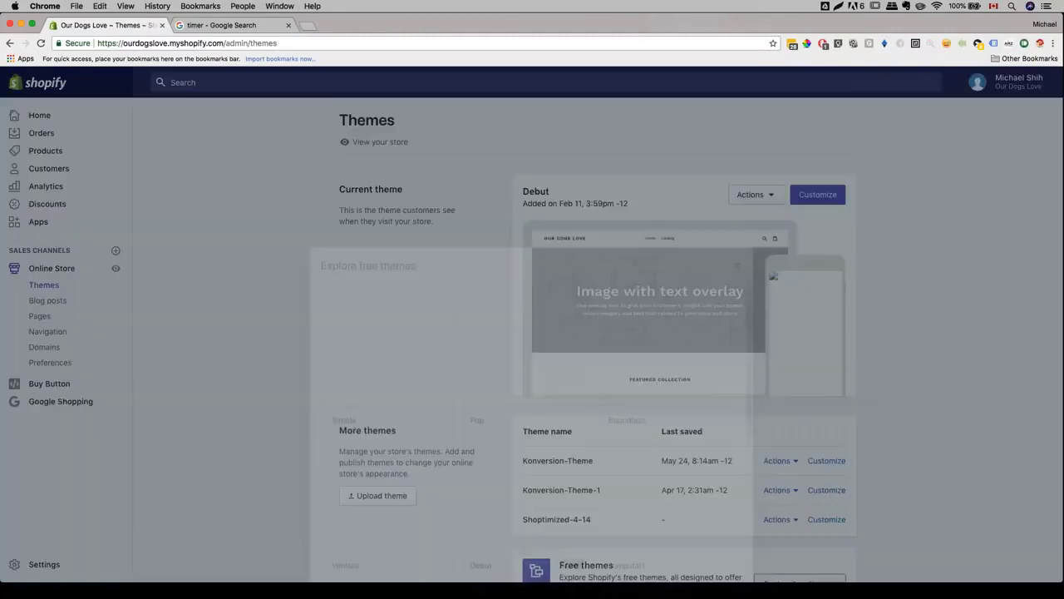
{"action": "scroll", "coordinate": [449, 316], "scroll_direction": "down", "scroll_amount": 1}
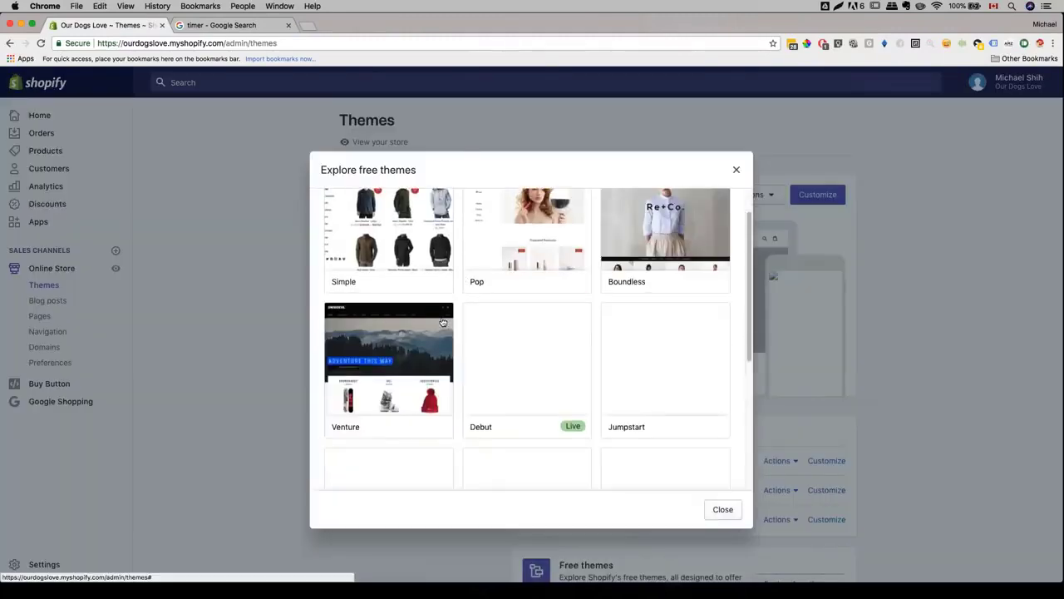
{"action": "scroll", "coordinate": [463, 312], "scroll_direction": "down", "scroll_amount": 5}
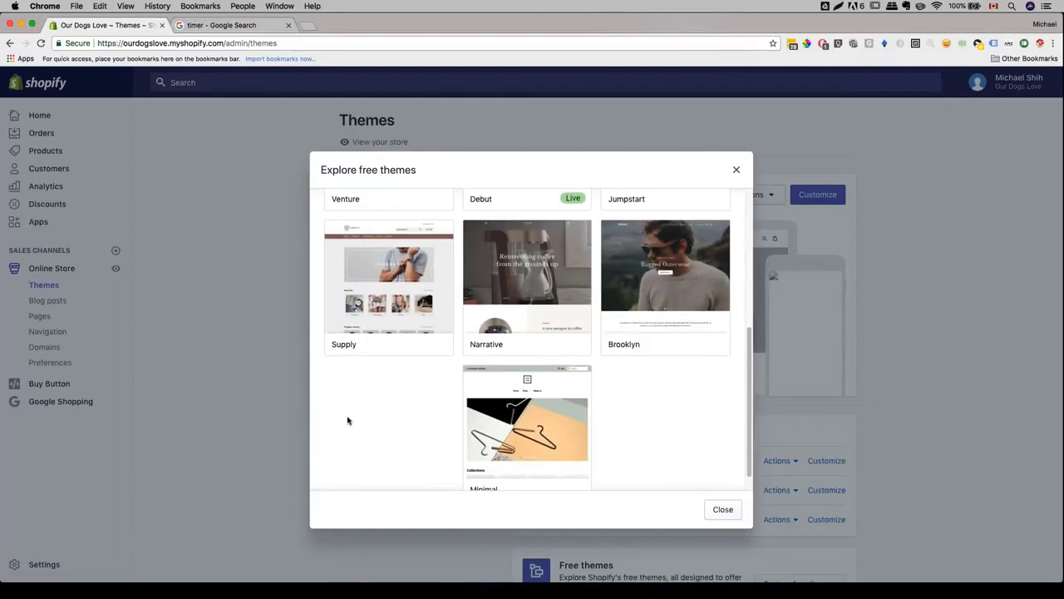
{"action": "scroll", "coordinate": [348, 420], "scroll_direction": "up", "scroll_amount": 1}
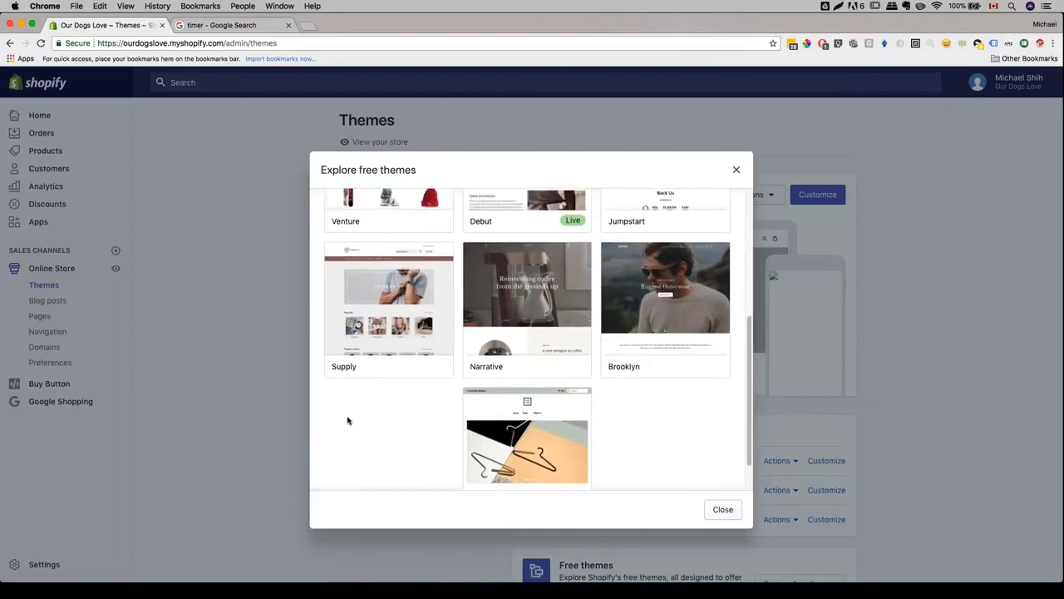
{"action": "scroll", "coordinate": [348, 419], "scroll_direction": "down", "scroll_amount": 1}
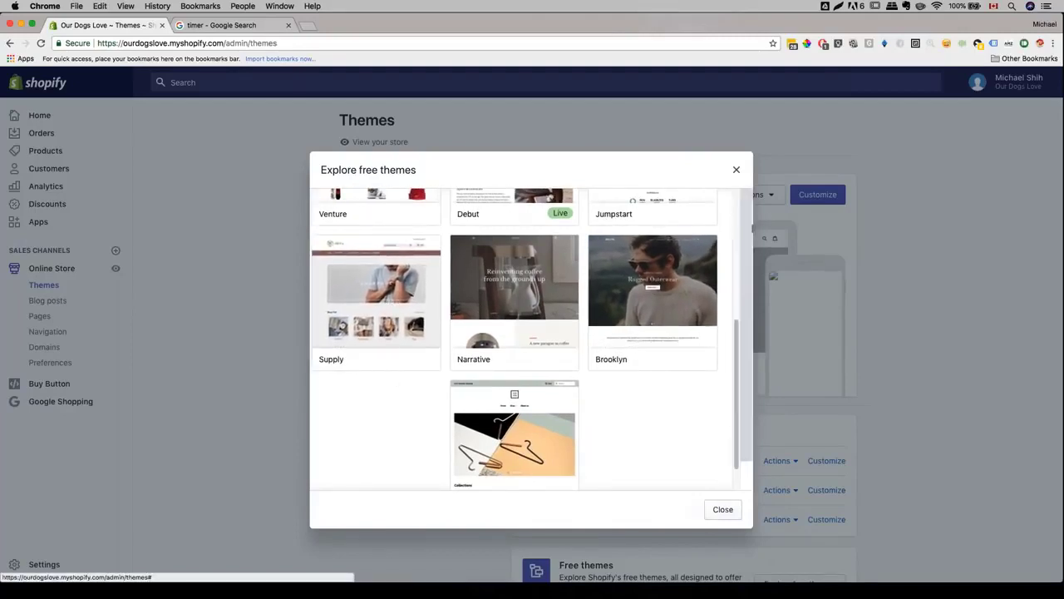
- Add the free Supply theme in its Light style to the store
{"action": "left_click", "coordinate": [404, 305]}
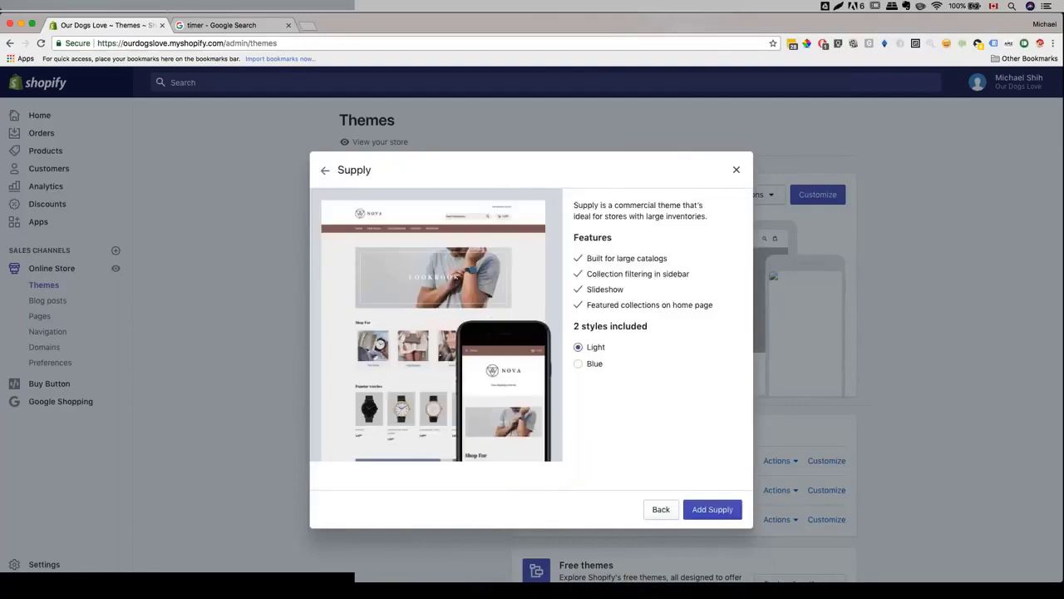
{"action": "left_click", "coordinate": [579, 364]}
{"action": "left_click", "coordinate": [579, 347]}
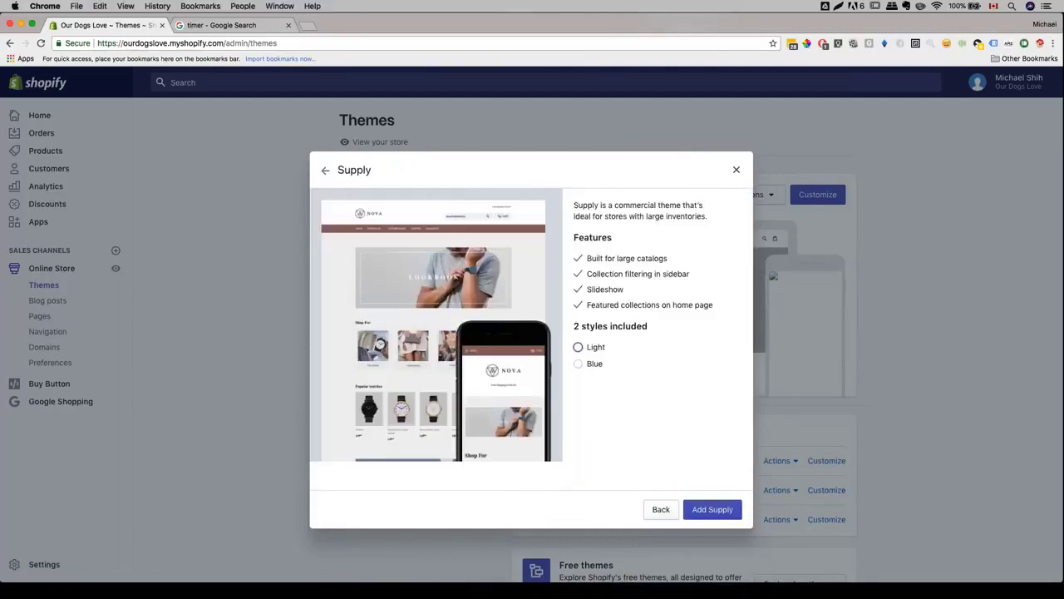
{"action": "left_click", "coordinate": [579, 364]}
{"action": "left_click", "coordinate": [592, 347]}
{"action": "left_click", "coordinate": [713, 508]}
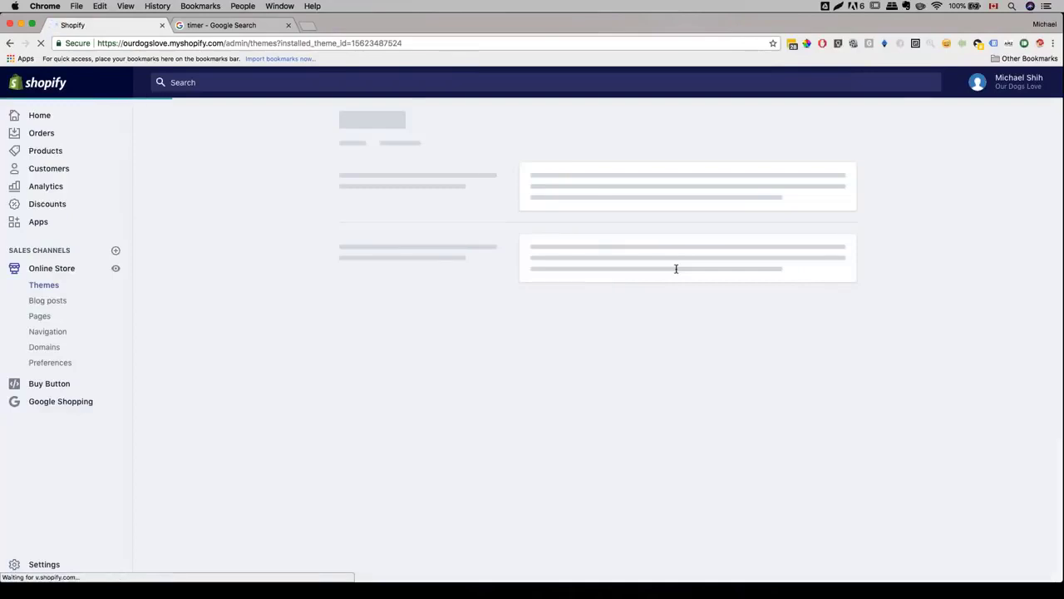
{"action": "scroll", "coordinate": [523, 281], "scroll_direction": "down", "scroll_amount": 4}
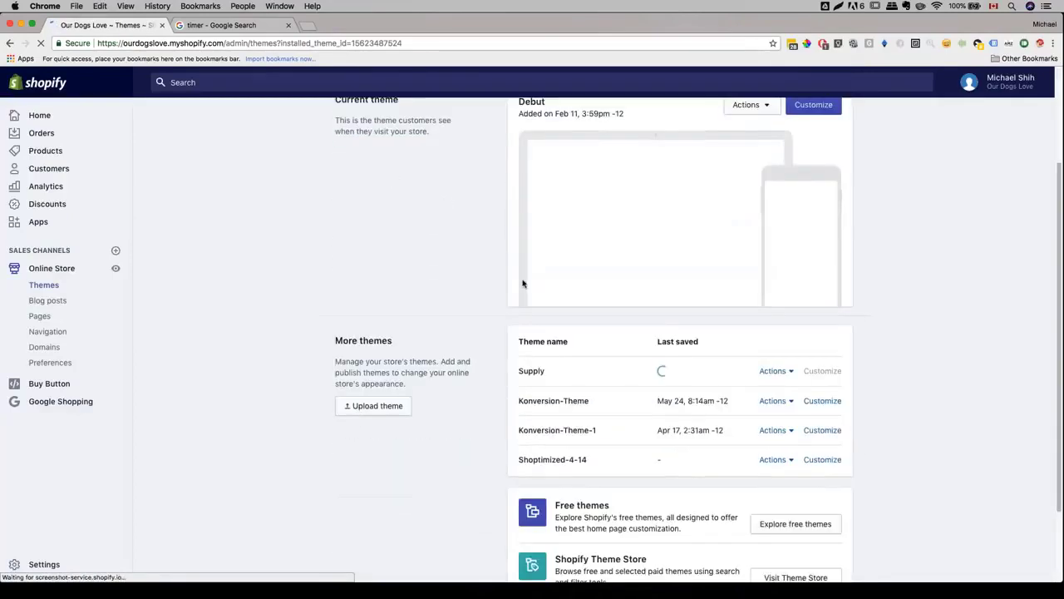
{"action": "scroll", "coordinate": [523, 284], "scroll_direction": "down", "scroll_amount": 1}
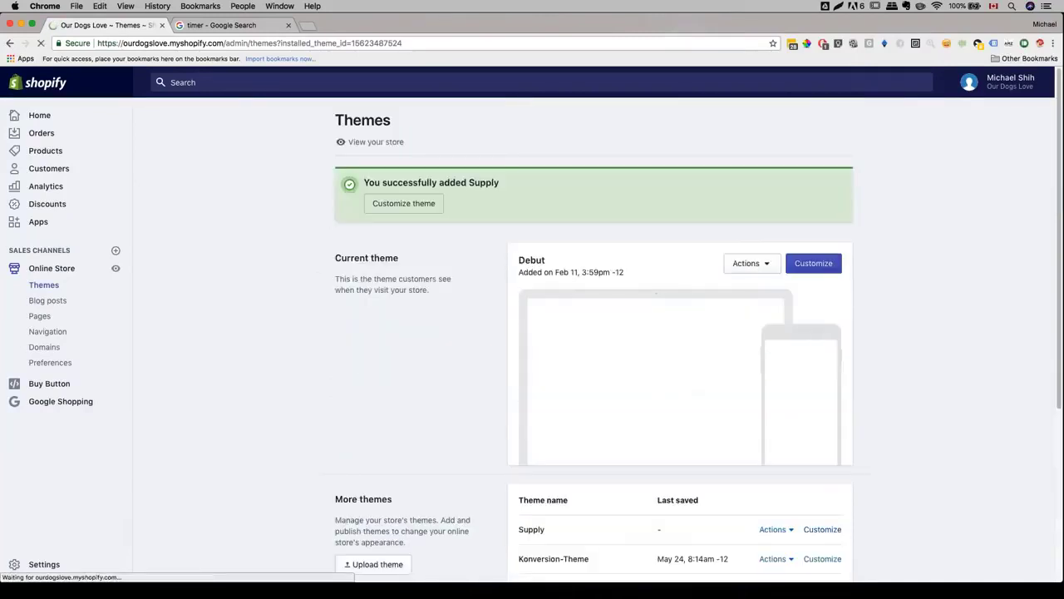
- Open the Supply theme in the editor and go to its Header settings
{"action": "scroll", "coordinate": [594, 358], "scroll_direction": "down", "scroll_amount": 4}
{"action": "left_click", "coordinate": [822, 359]}
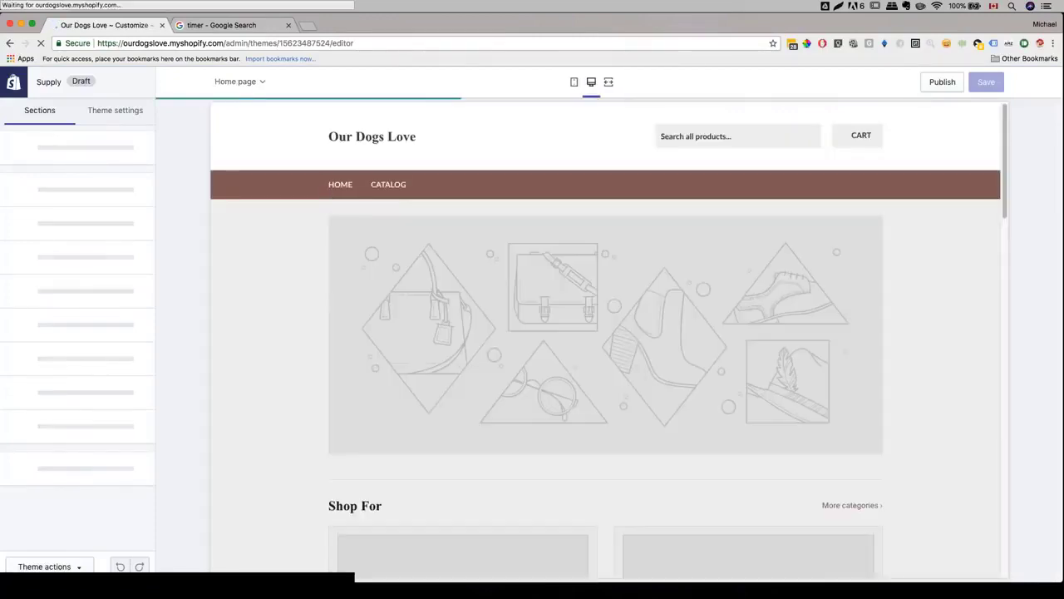
{"action": "scroll", "coordinate": [250, 204], "scroll_direction": "down", "scroll_amount": 10}
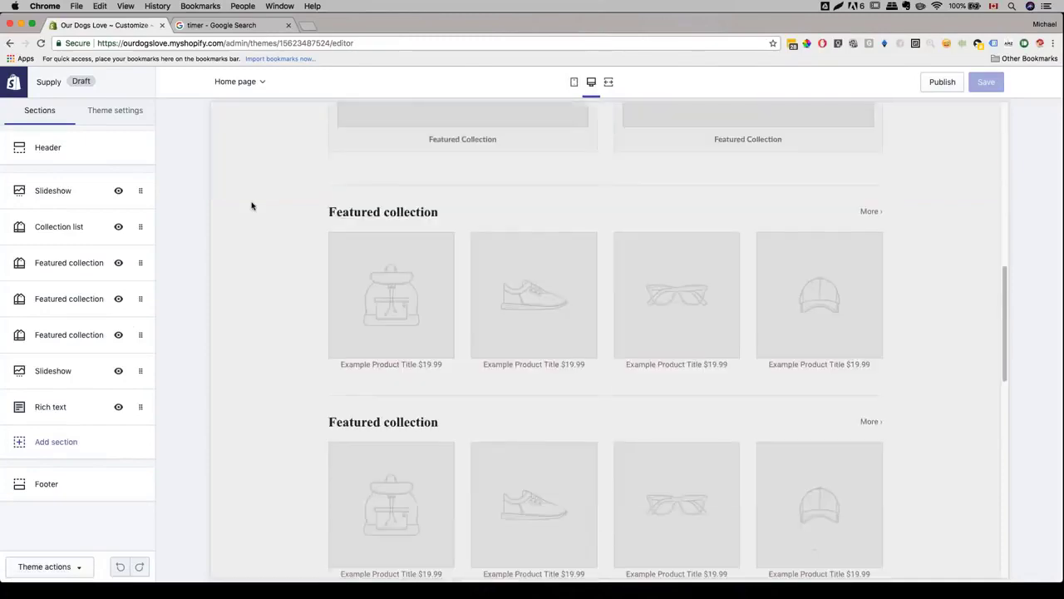
{"action": "scroll", "coordinate": [252, 205], "scroll_direction": "down", "scroll_amount": 5}
{"action": "scroll", "coordinate": [251, 206], "scroll_direction": "up", "scroll_amount": 15}
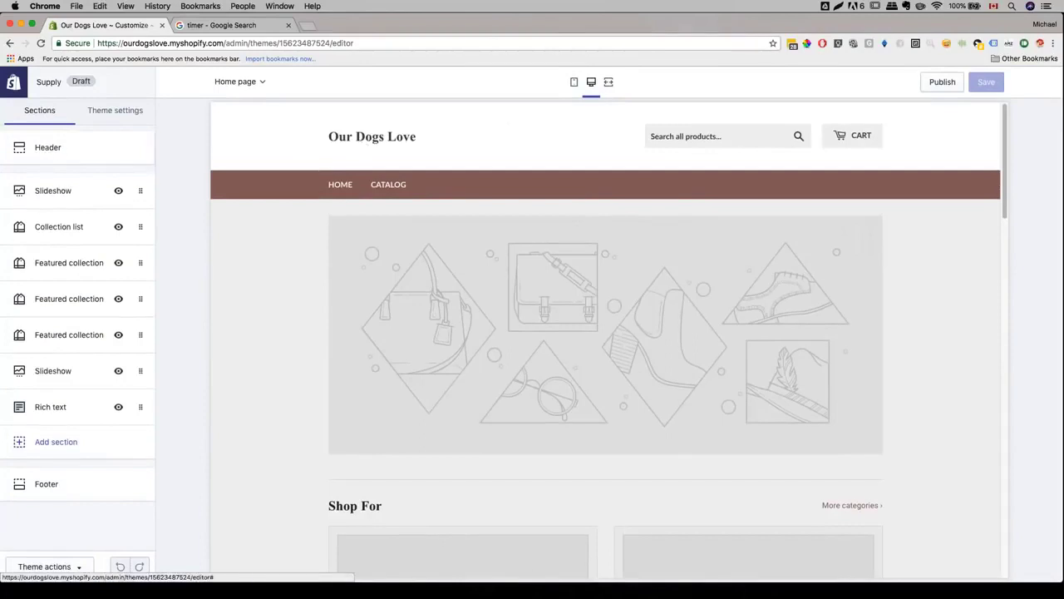
{"action": "left_click", "coordinate": [68, 151]}
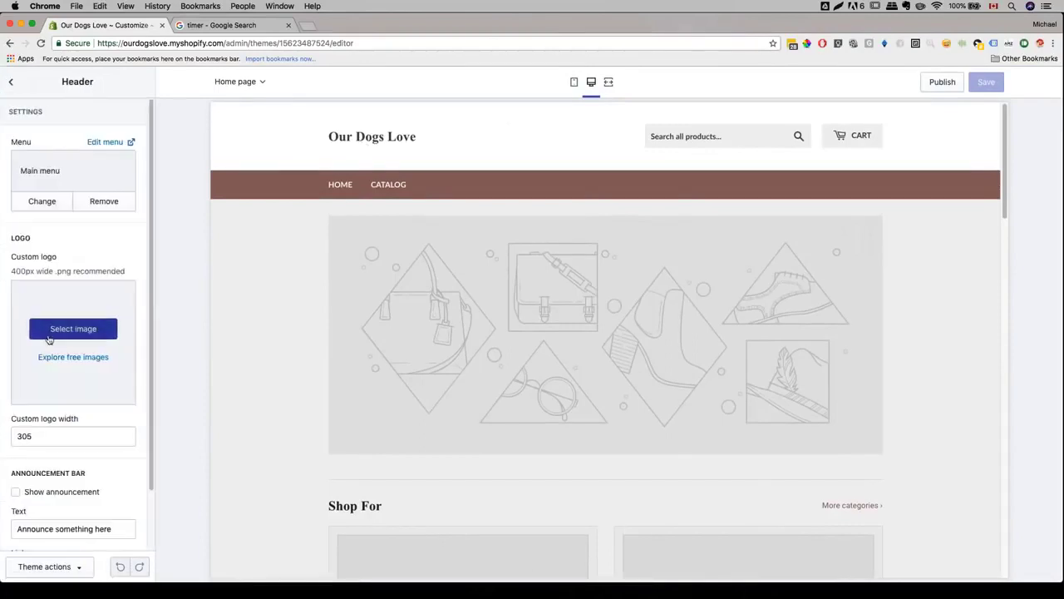
- Upload OurDogsLove.png and set it as the custom header logo
{"action": "left_click", "coordinate": [50, 333]}
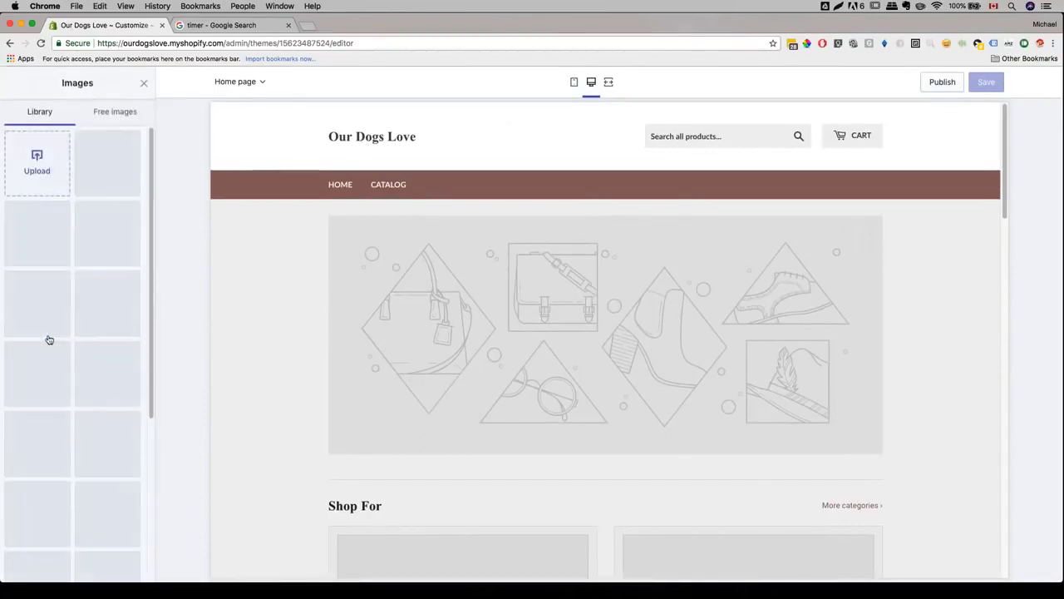
{"action": "left_click", "coordinate": [38, 159]}
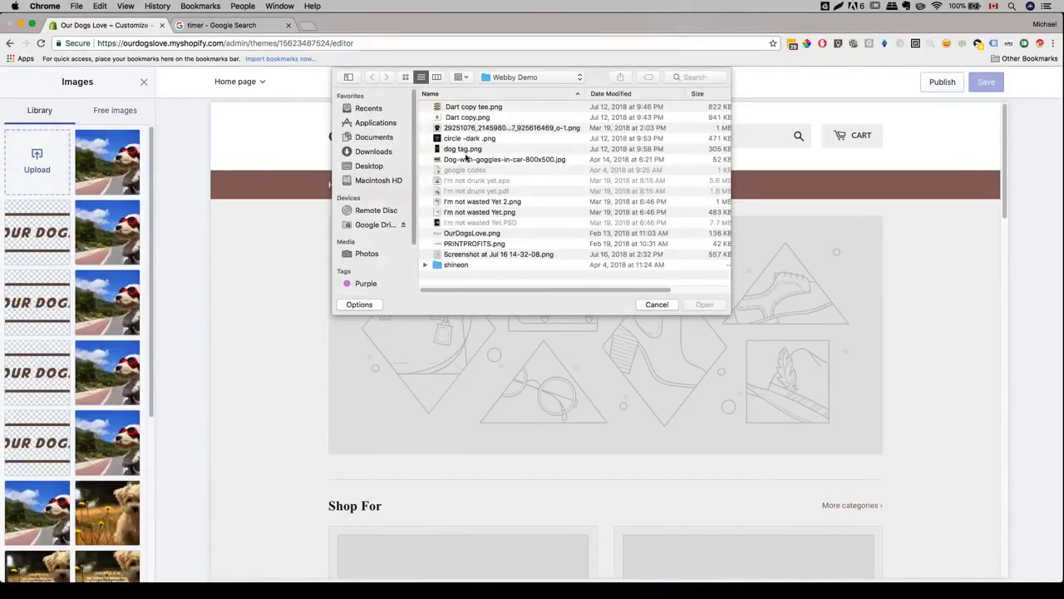
{"action": "left_click", "coordinate": [470, 233]}
{"action": "scroll", "coordinate": [461, 237], "scroll_direction": "down", "scroll_amount": 1}
{"action": "key", "text": "Return"}
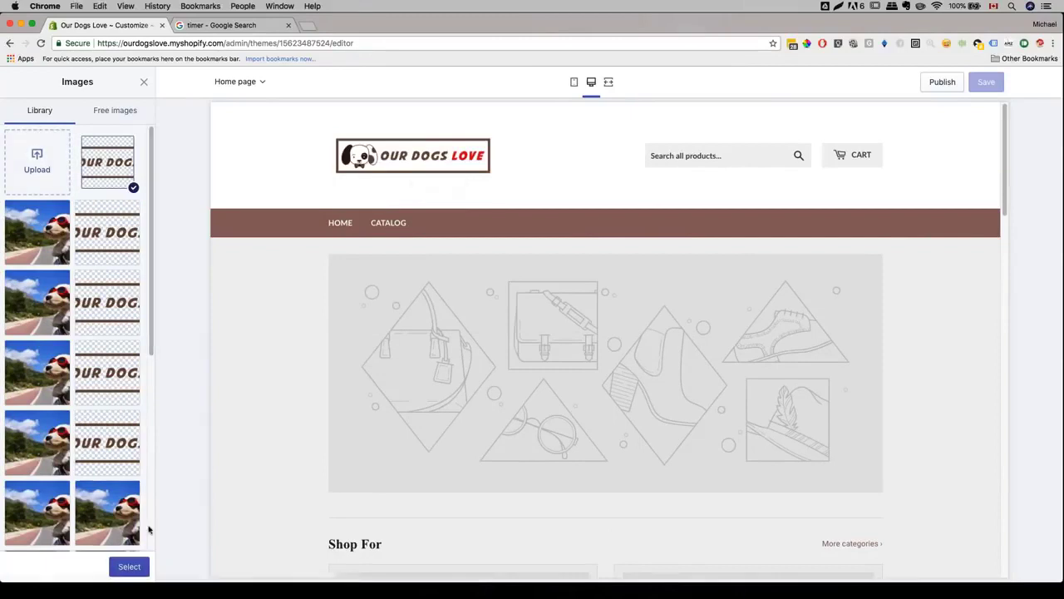
{"action": "left_click", "coordinate": [128, 566]}
{"action": "scroll", "coordinate": [364, 247], "scroll_direction": "down", "scroll_amount": 3}
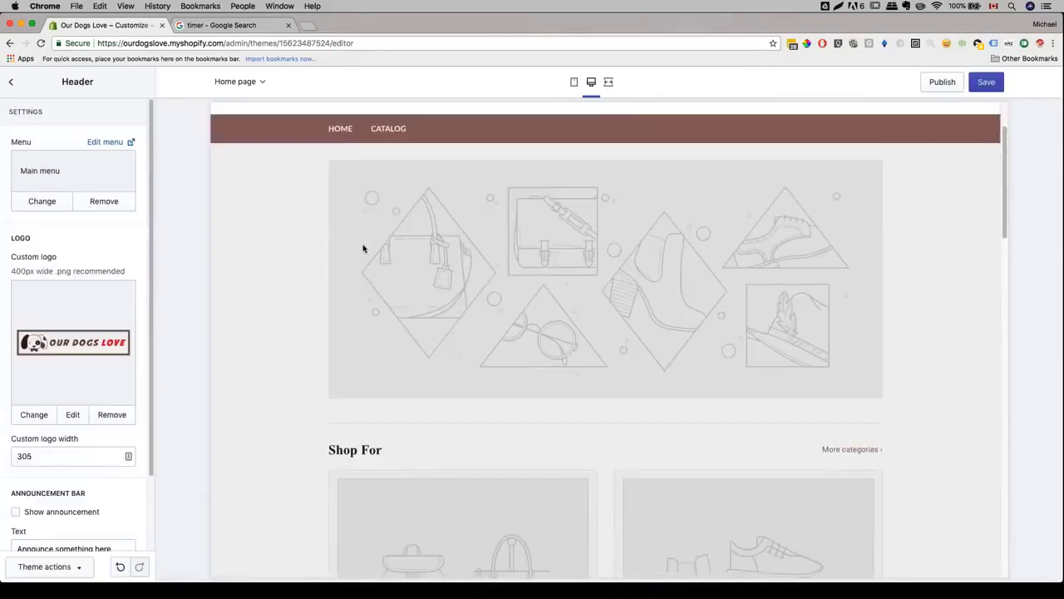
- Hide the Collection list, first two Featured collections, second Slideshow and Rich text sections
{"action": "left_click", "coordinate": [11, 82]}
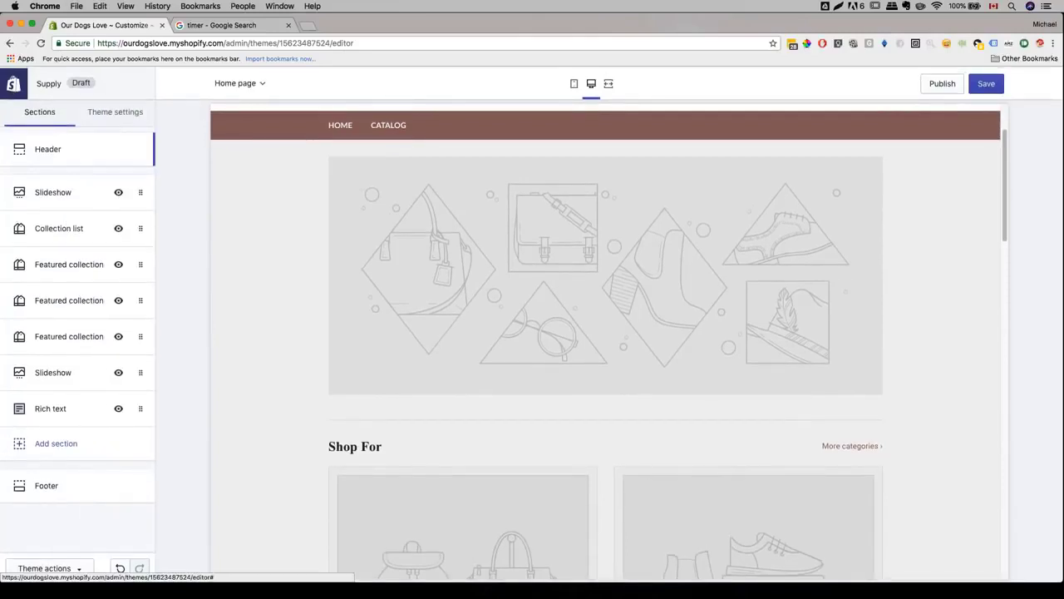
{"action": "scroll", "coordinate": [261, 249], "scroll_direction": "down", "scroll_amount": 2}
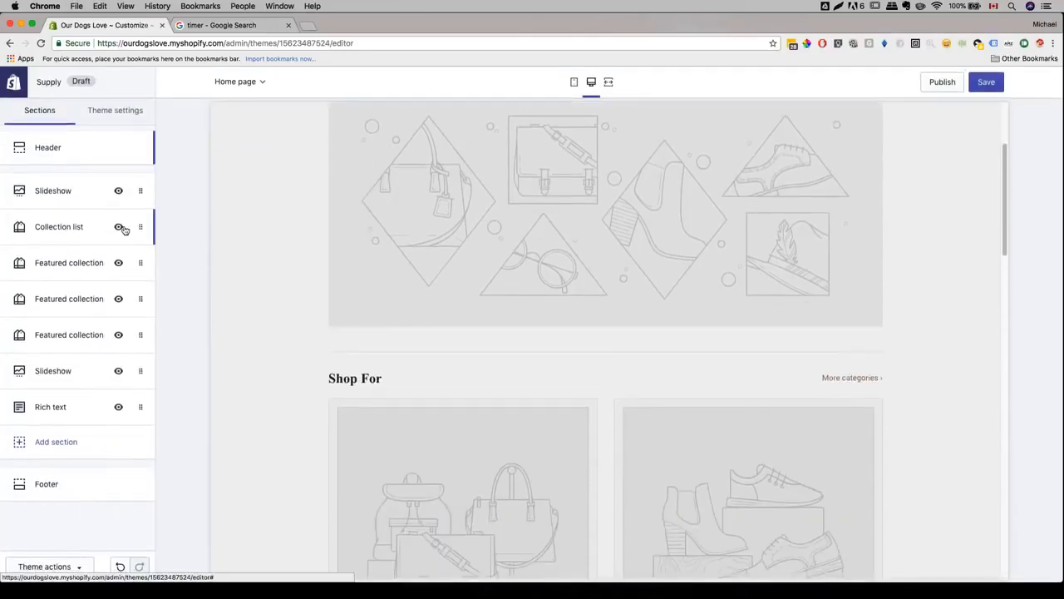
{"action": "left_click", "coordinate": [118, 228]}
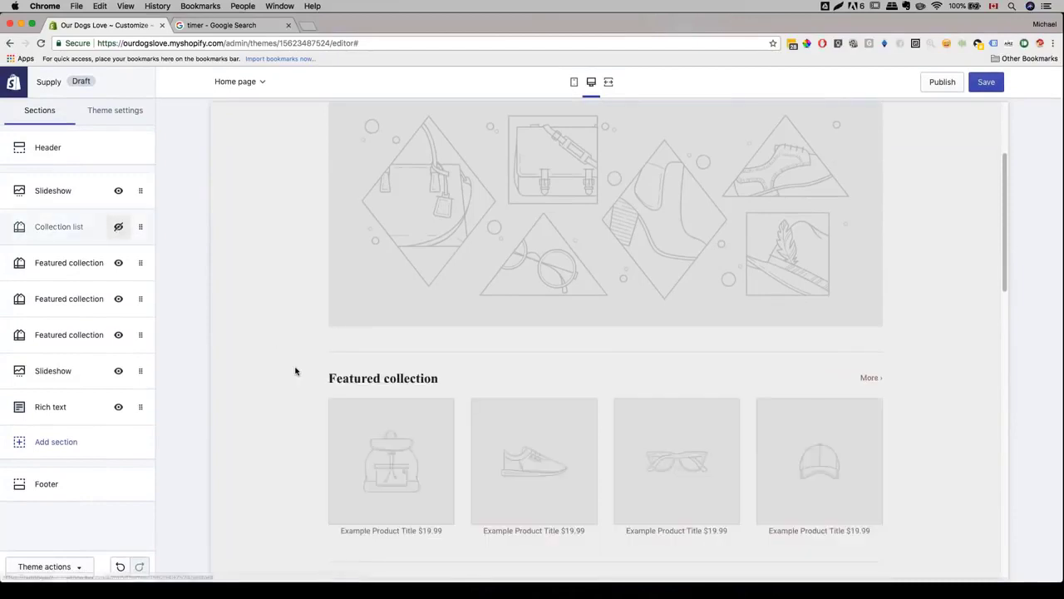
{"action": "scroll", "coordinate": [295, 371], "scroll_direction": "down", "scroll_amount": 2}
{"action": "scroll", "coordinate": [295, 371], "scroll_direction": "down", "scroll_amount": 1}
{"action": "left_click", "coordinate": [118, 263]}
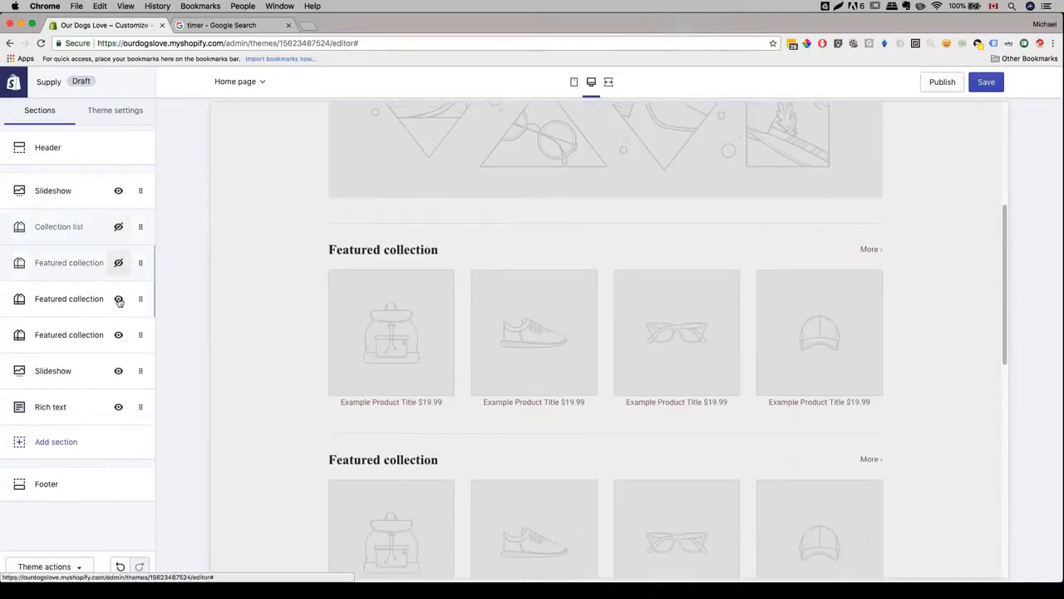
{"action": "left_click", "coordinate": [118, 301]}
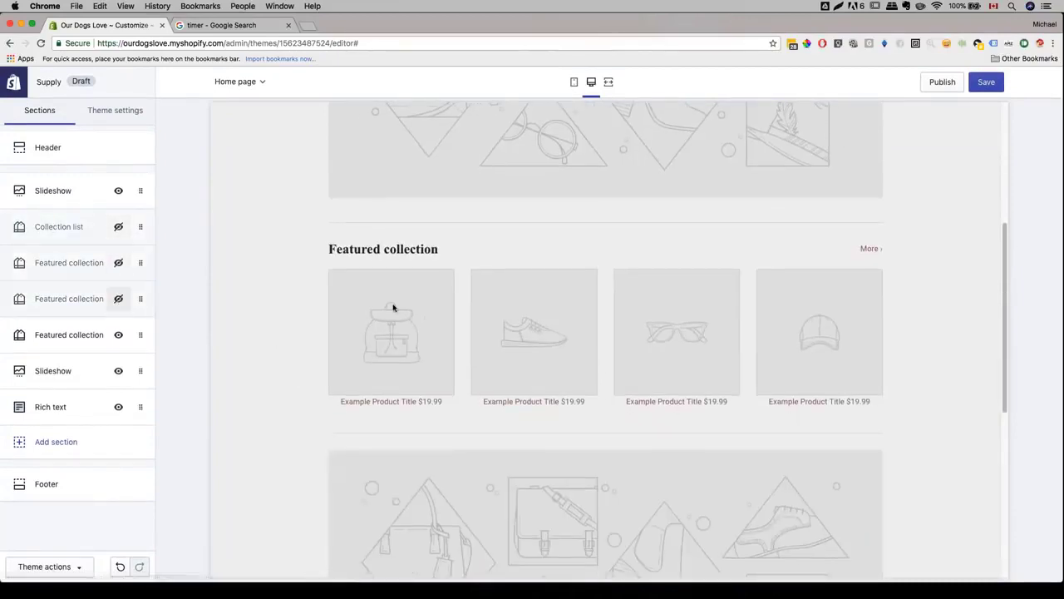
{"action": "left_click", "coordinate": [118, 371]}
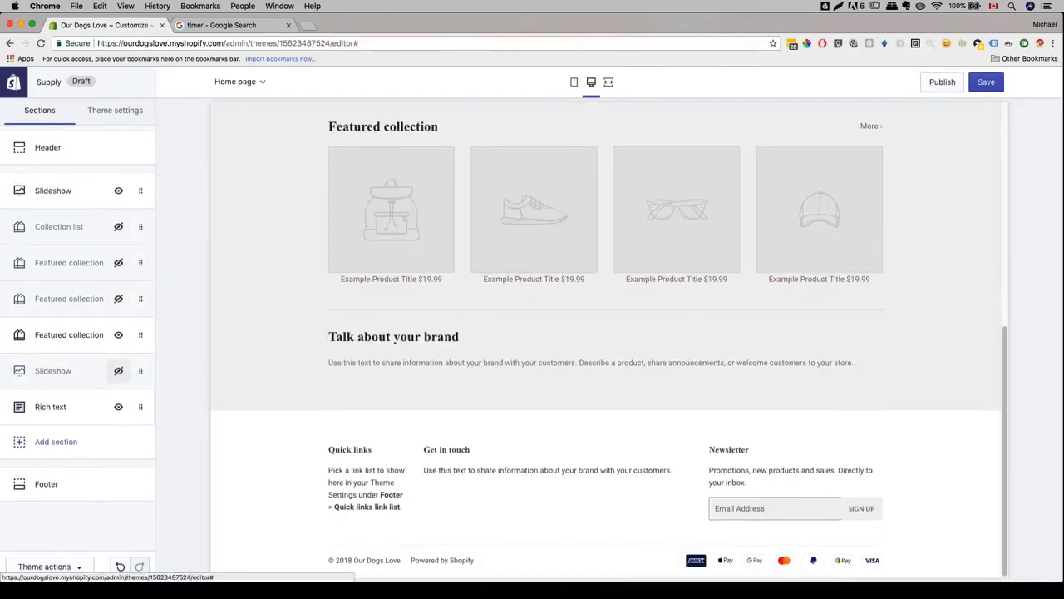
{"action": "left_click", "coordinate": [118, 407]}
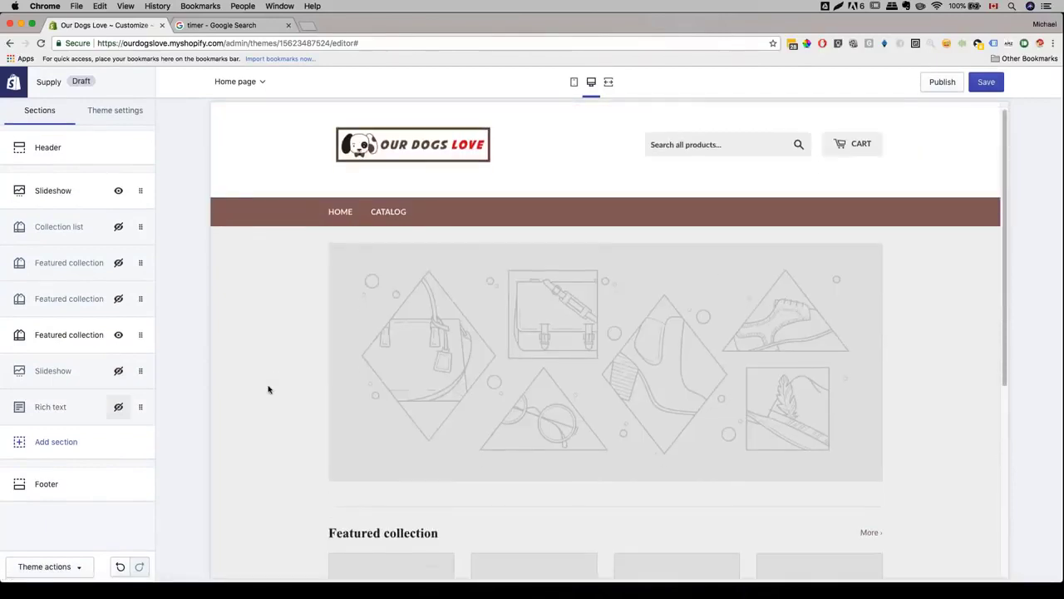
{"action": "scroll", "coordinate": [268, 389], "scroll_direction": "up", "scroll_amount": 3}
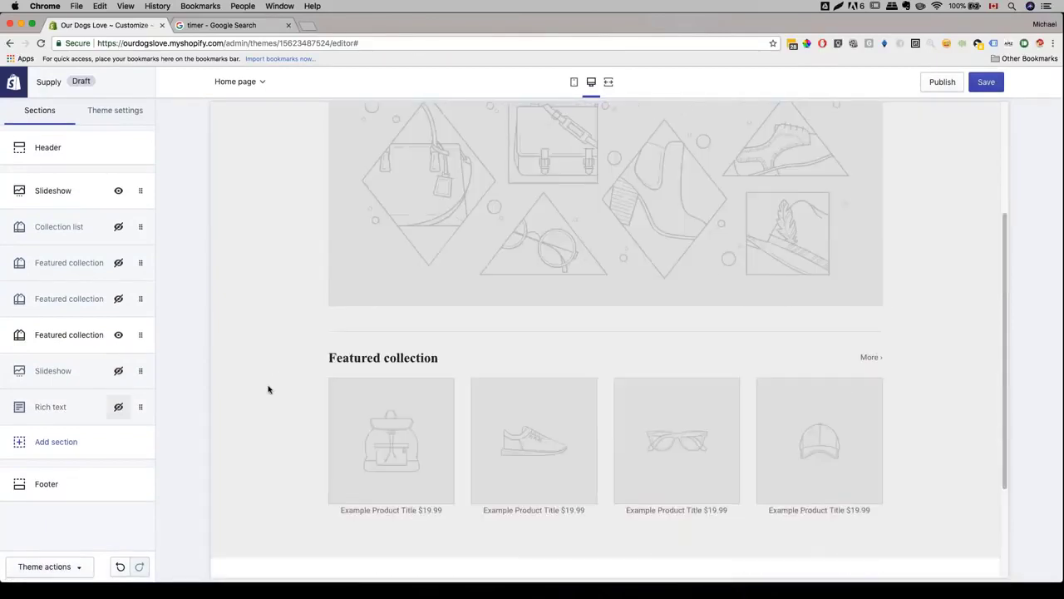
{"action": "scroll", "coordinate": [380, 329], "scroll_direction": "up", "scroll_amount": 3}
- Upload the dog-with-goggles photo into the first slideshow's image library
{"action": "left_click", "coordinate": [70, 198]}
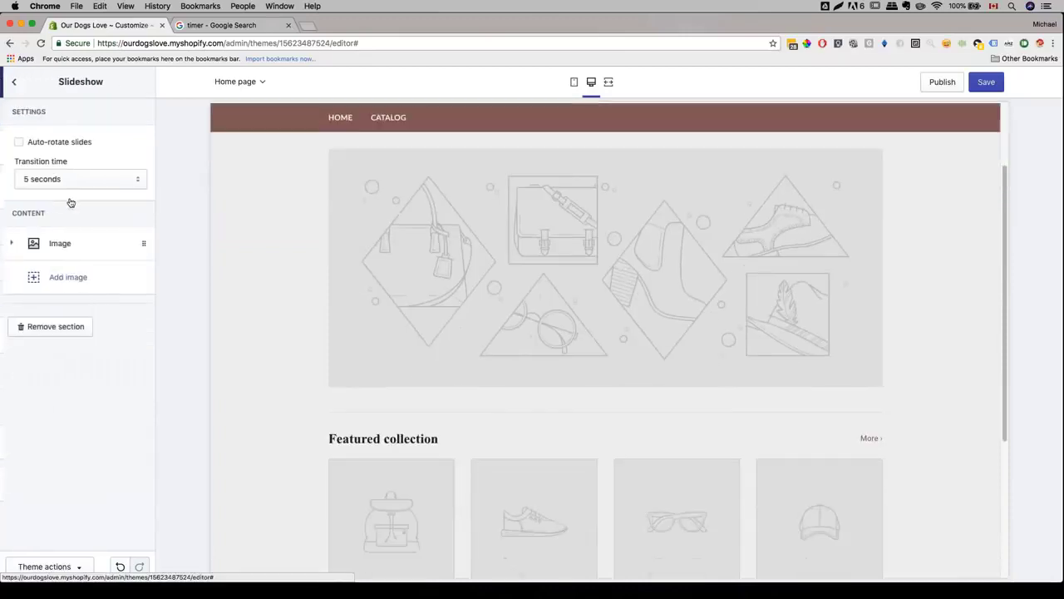
{"action": "left_click", "coordinate": [60, 243]}
{"action": "left_click", "coordinate": [72, 349]}
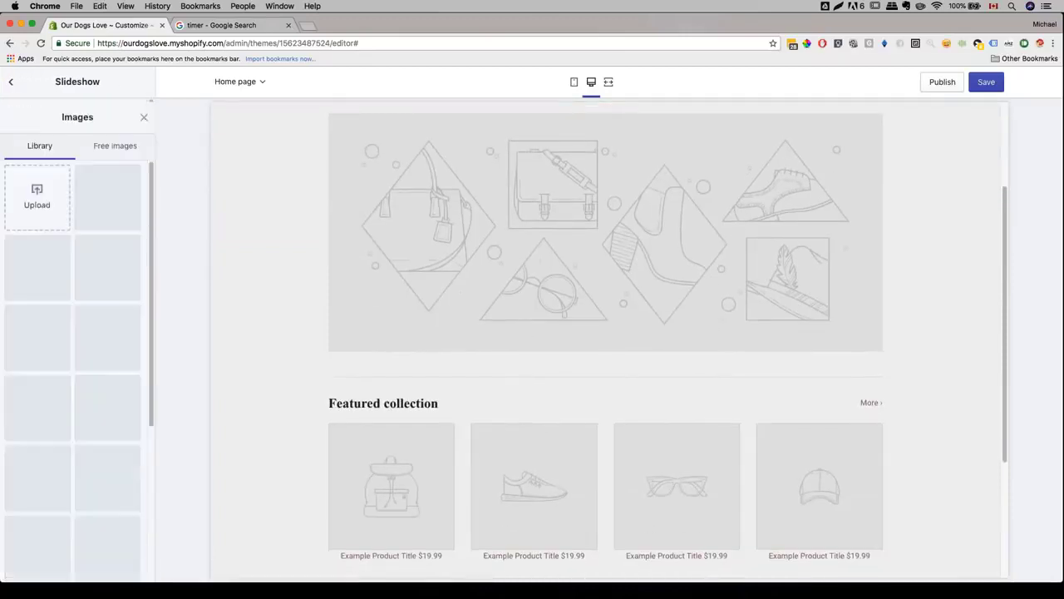
{"action": "left_click", "coordinate": [107, 110]}
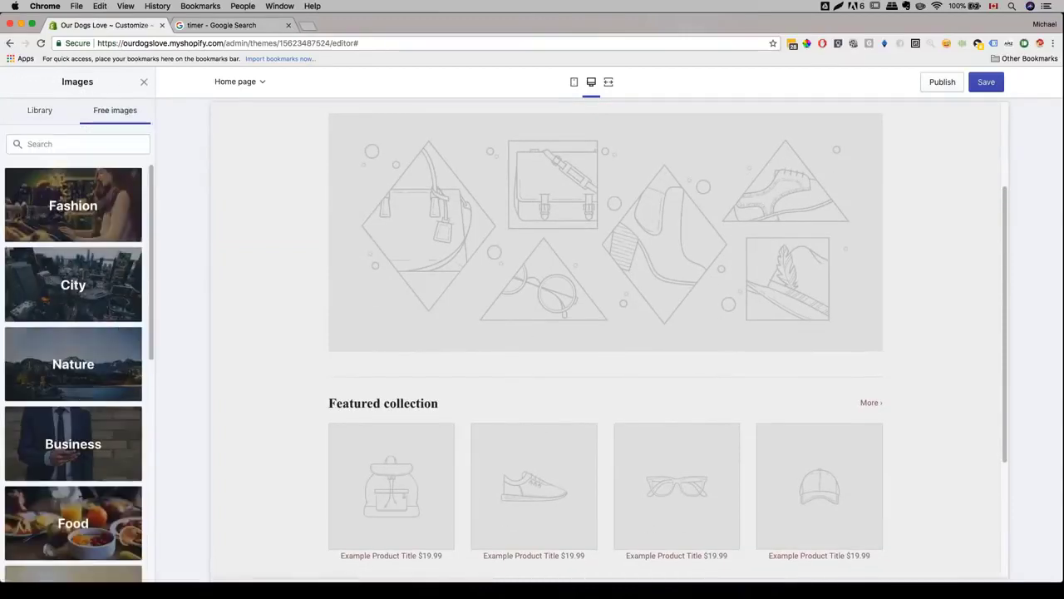
{"action": "left_click", "coordinate": [42, 113]}
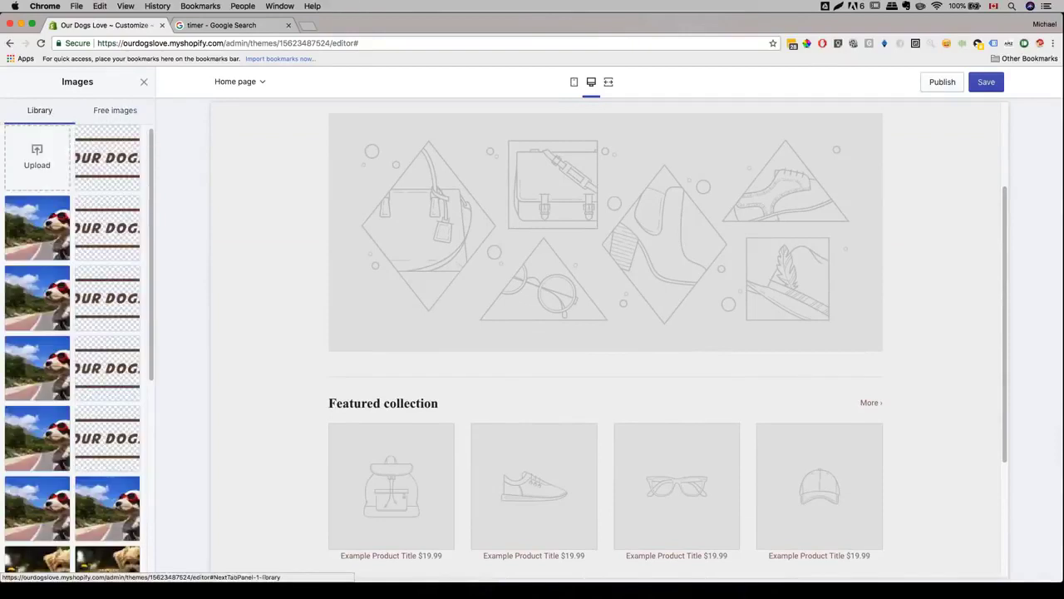
{"action": "left_click", "coordinate": [33, 167]}
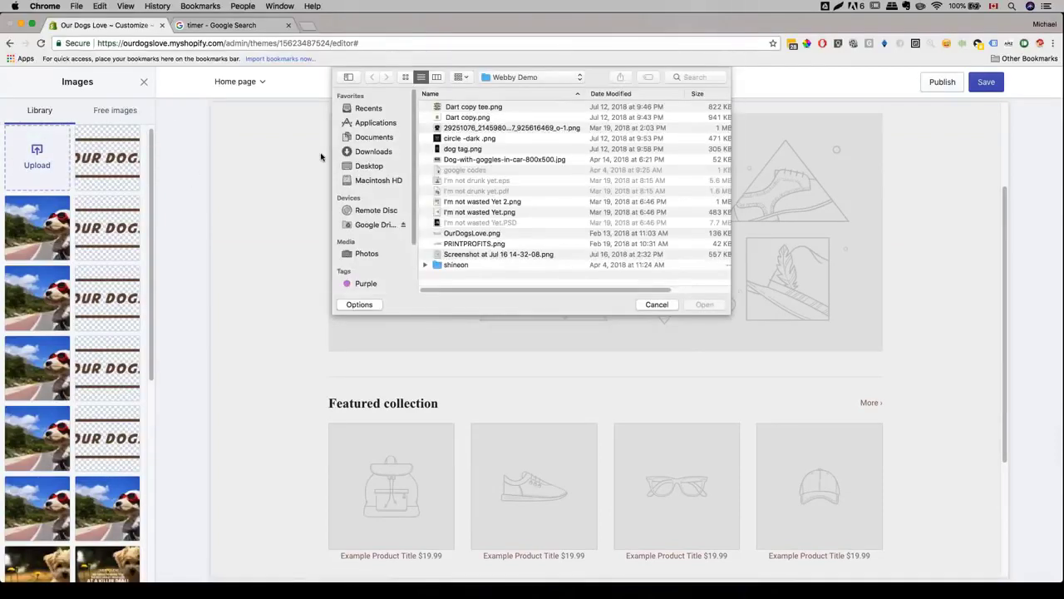
{"action": "left_click", "coordinate": [499, 159]}
{"action": "key", "text": "Return"}
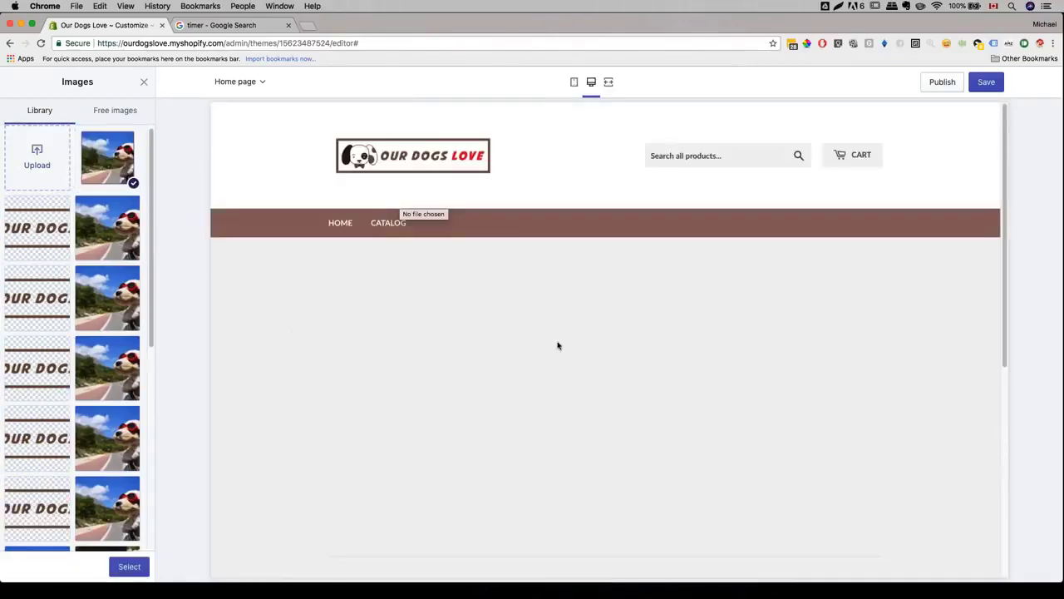
- Use the 'At a killer deal!' banner as the slide image and save the homepage
{"action": "scroll", "coordinate": [316, 324], "scroll_direction": "down", "scroll_amount": 3}
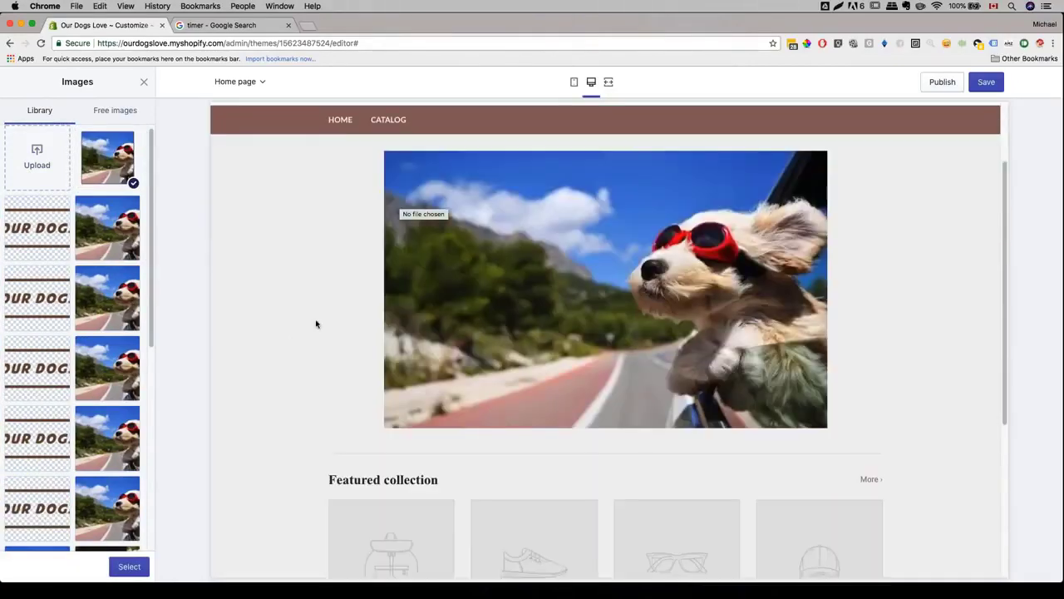
{"action": "scroll", "coordinate": [83, 291], "scroll_direction": "down", "scroll_amount": 10}
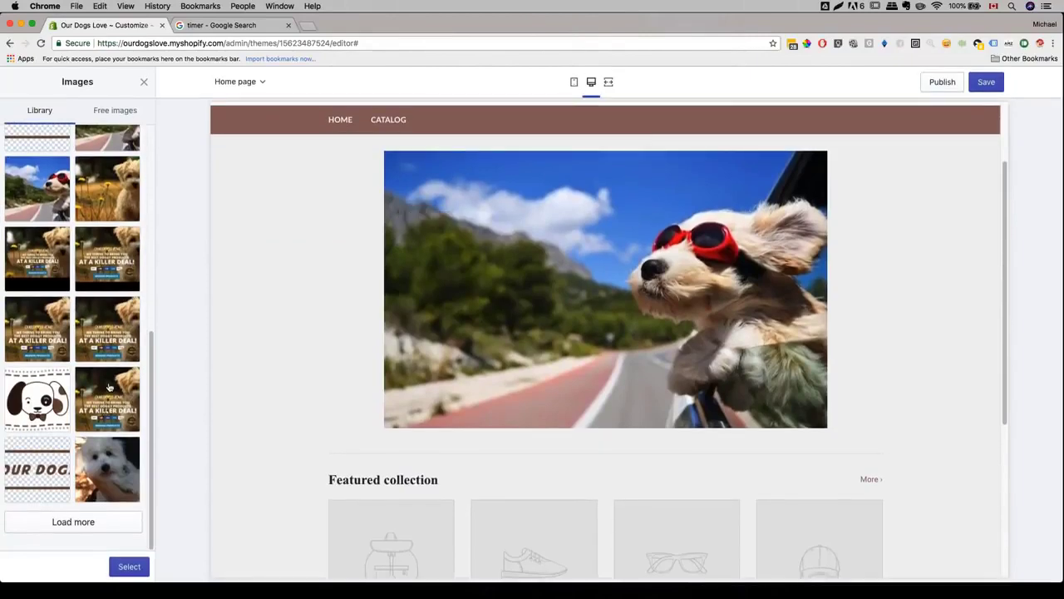
{"action": "left_click", "coordinate": [108, 387]}
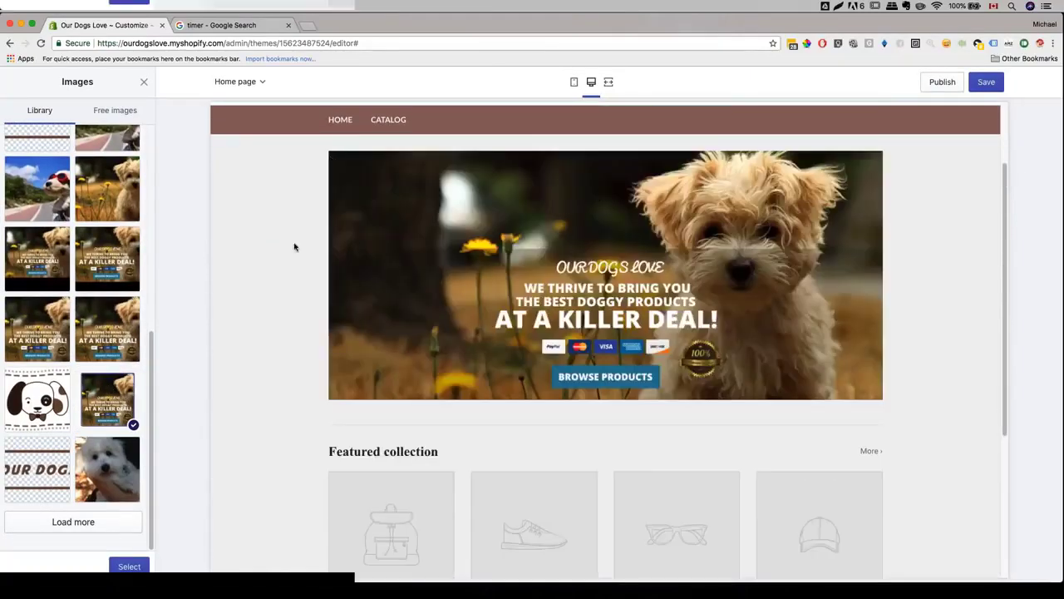
{"action": "scroll", "coordinate": [344, 230], "scroll_direction": "up", "scroll_amount": 2}
{"action": "left_click", "coordinate": [986, 82]}
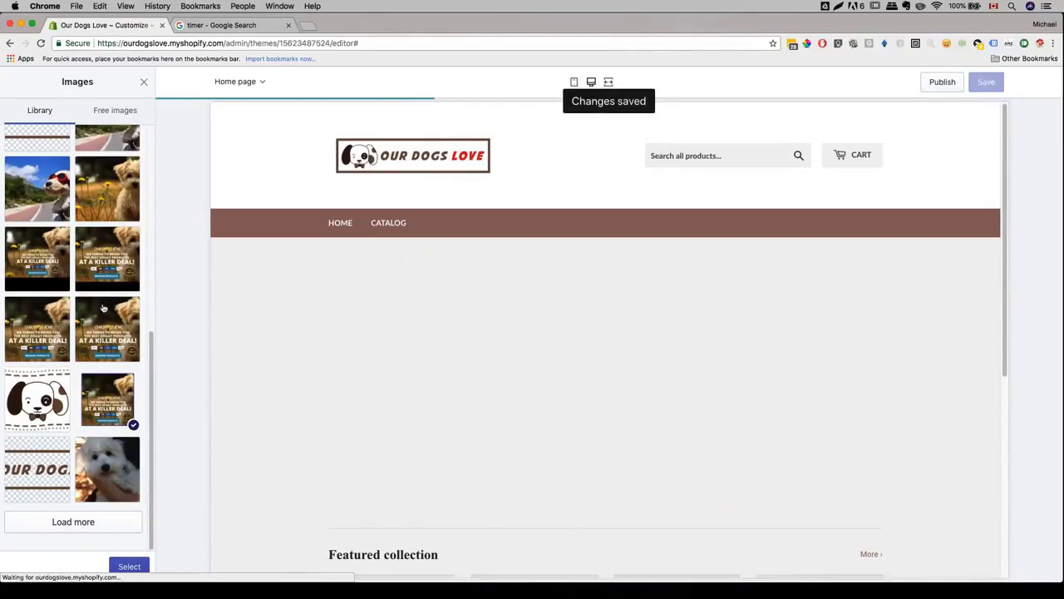
{"action": "left_click", "coordinate": [129, 565]}
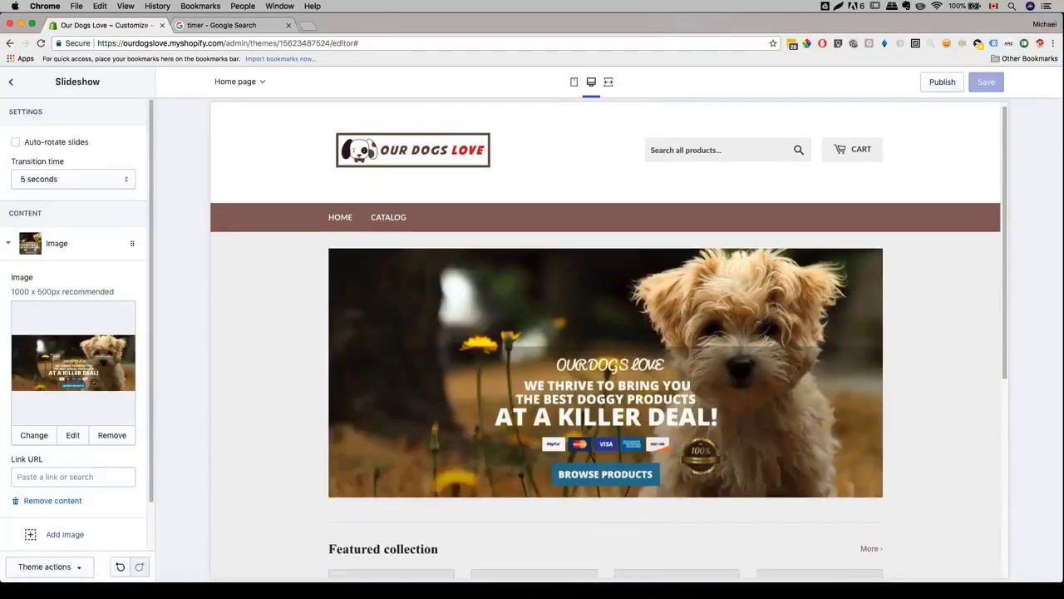
{"action": "scroll", "coordinate": [605, 340], "scroll_direction": "down", "scroll_amount": 5}
{"action": "left_click", "coordinate": [23, 83]}
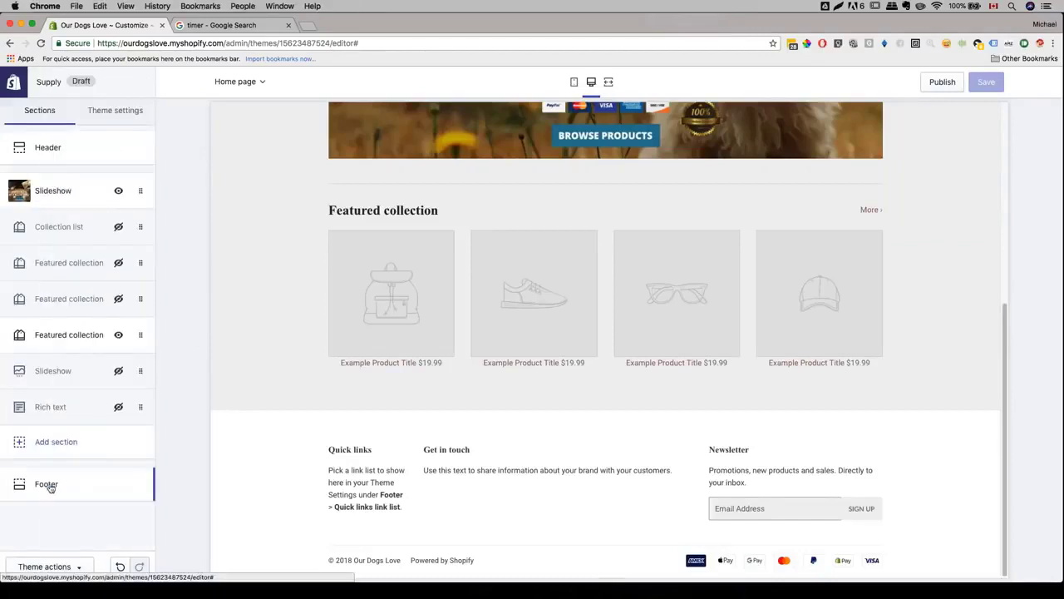
- Link the footer's Quick links block to the Footer menu
{"action": "left_click", "coordinate": [48, 486]}
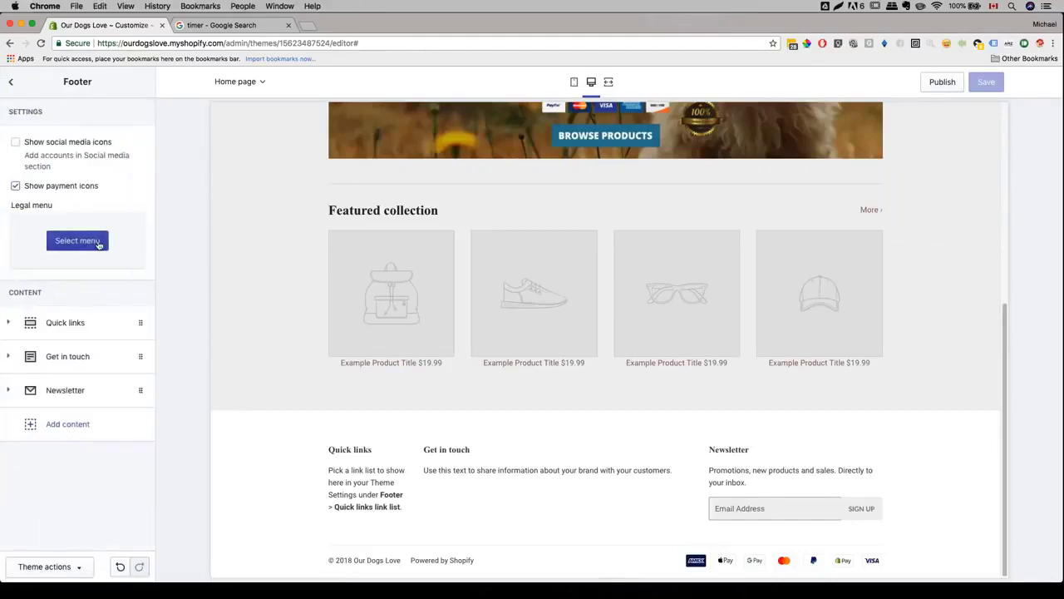
{"action": "left_click", "coordinate": [93, 249]}
{"action": "left_click", "coordinate": [65, 323]}
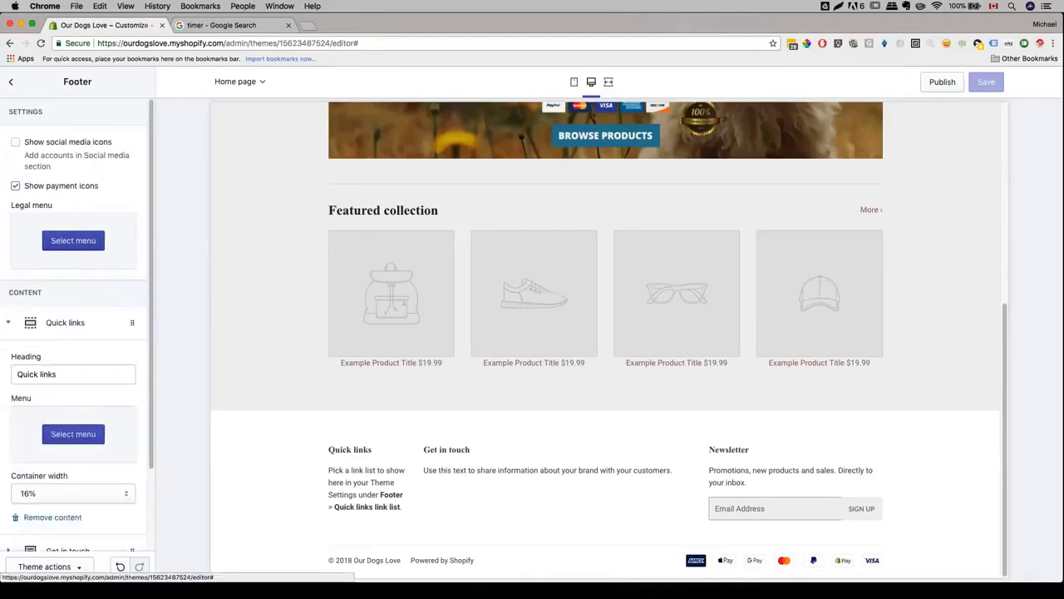
{"action": "left_click", "coordinate": [73, 335]}
{"action": "left_click", "coordinate": [41, 149]}
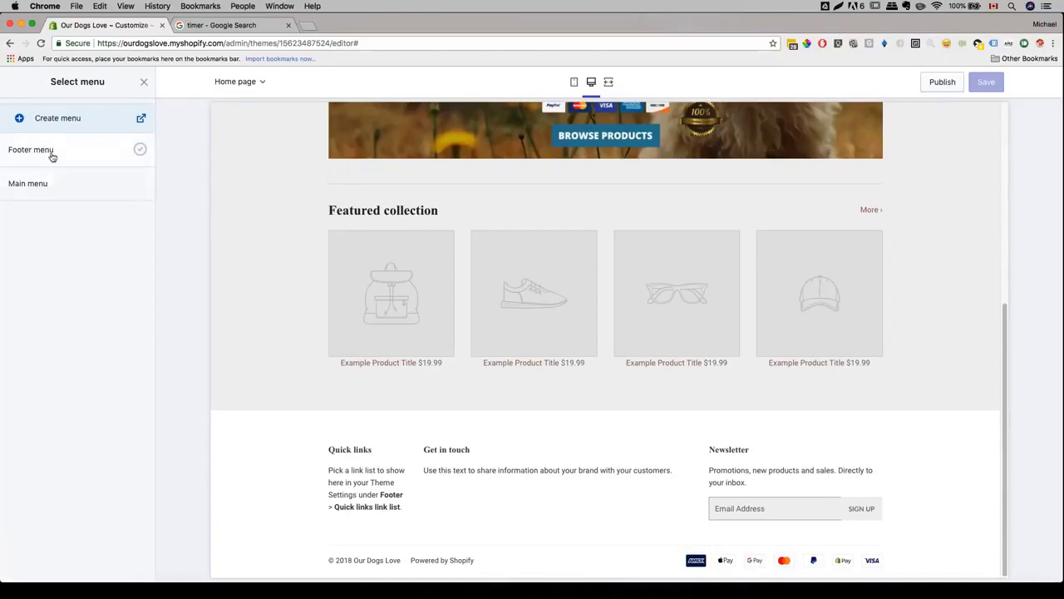
{"action": "left_click", "coordinate": [129, 566]}
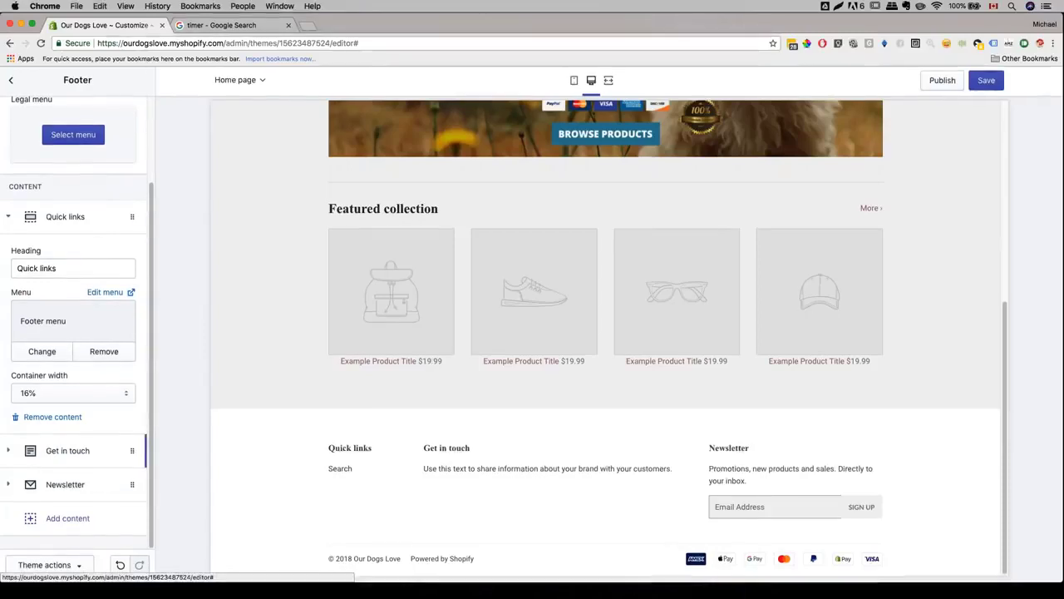
- Replace the Get in touch text with a questions message giving the support e-mail, and save
{"action": "left_click", "coordinate": [67, 450]}
{"action": "left_click", "coordinate": [102, 402]}
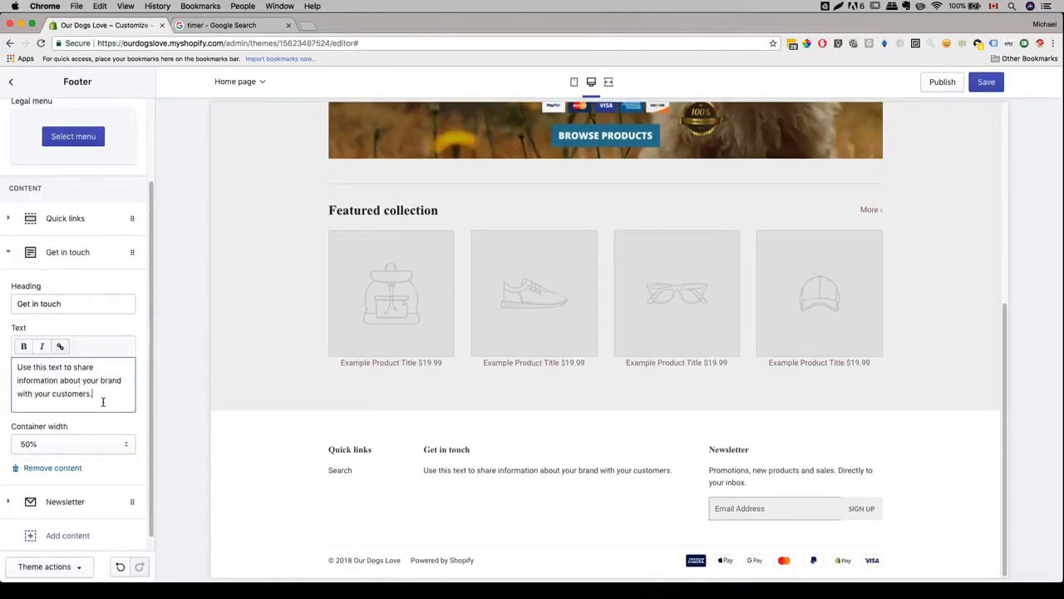
{"action": "key", "text": "shift+Left"}
{"action": "key", "text": "shift+Left"}
{"action": "key", "text": "shift+Left"}
{"action": "key", "text": "shift+Left"}
{"action": "key", "text": "shift+Left"}
{"action": "key", "text": "shift+Left"}
{"action": "key", "text": "shift+Left"}
{"action": "key", "text": "super+a"}
{"action": "key", "text": "BackSpace"}
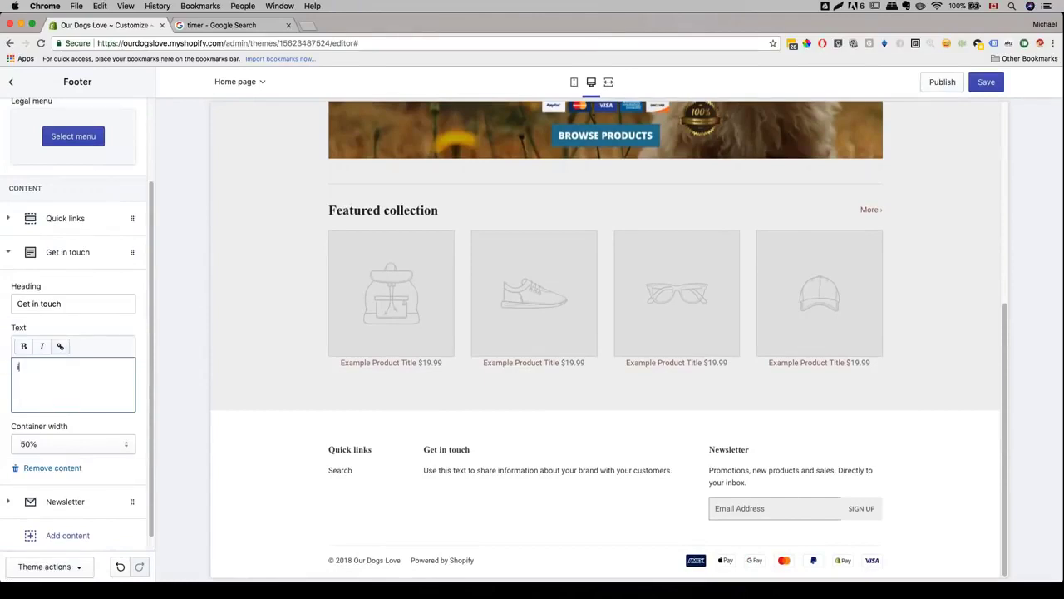
{"action": "type", "text": "if you"}
{"action": "key", "text": "BackSpace"}
{"action": "key", "text": "BackSpace"}
{"action": "key", "text": "BackSpace"}
{"action": "type", "text": "If you have any questions please contact us"}
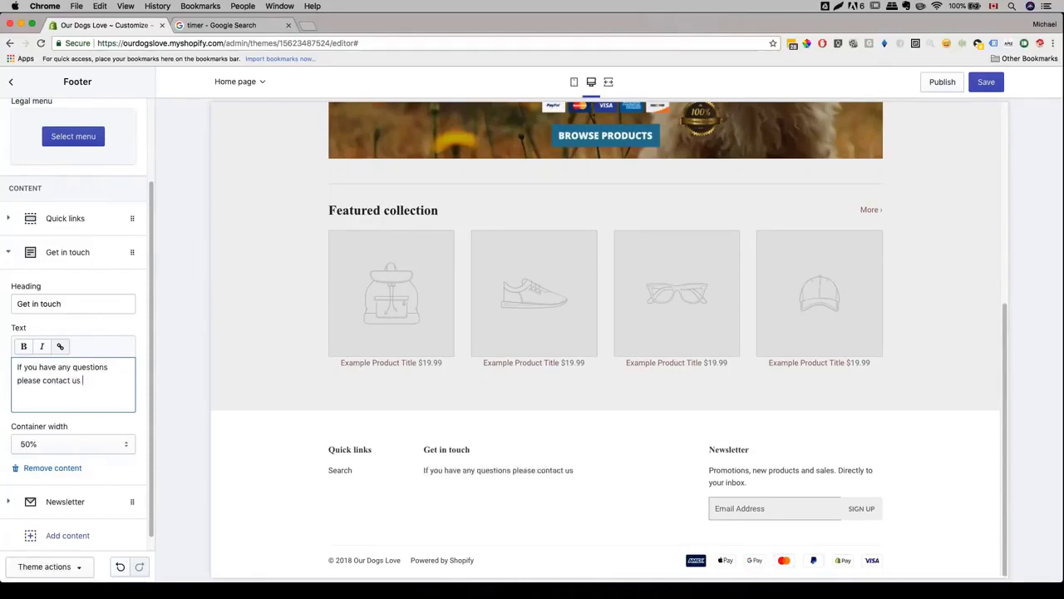
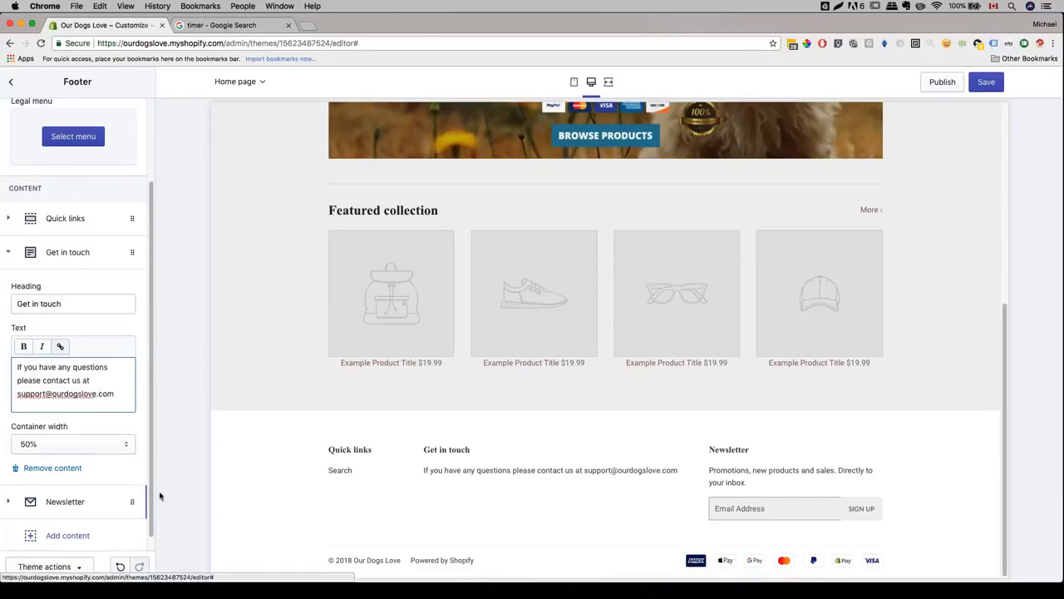
{"action": "scroll", "coordinate": [145, 506], "scroll_direction": "down", "scroll_amount": 1}
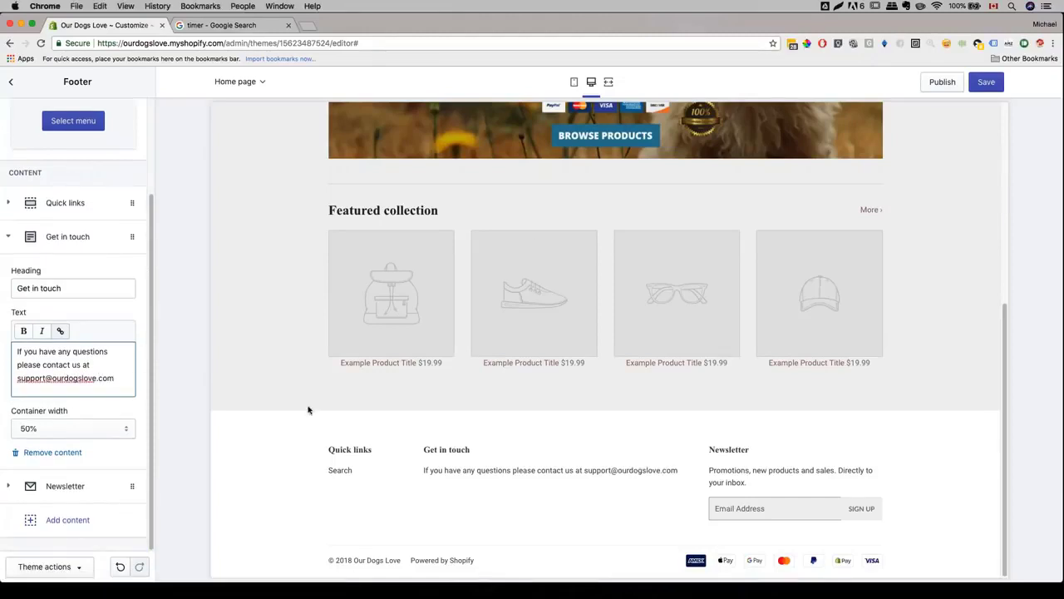
{"action": "left_click", "coordinate": [986, 82]}
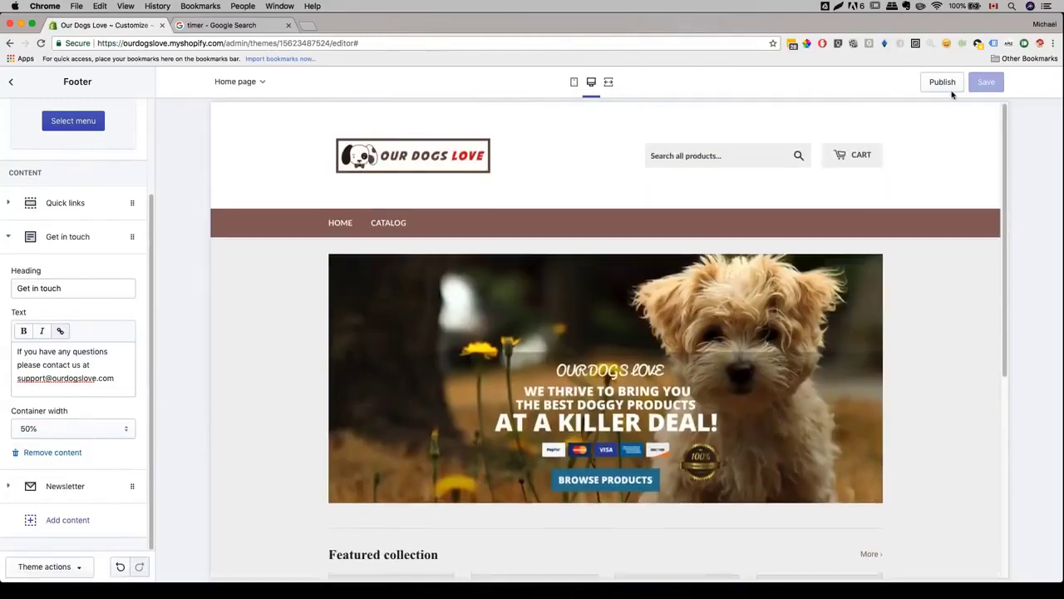
- Publish the Supply theme as the store's live theme
{"action": "left_click", "coordinate": [944, 83]}
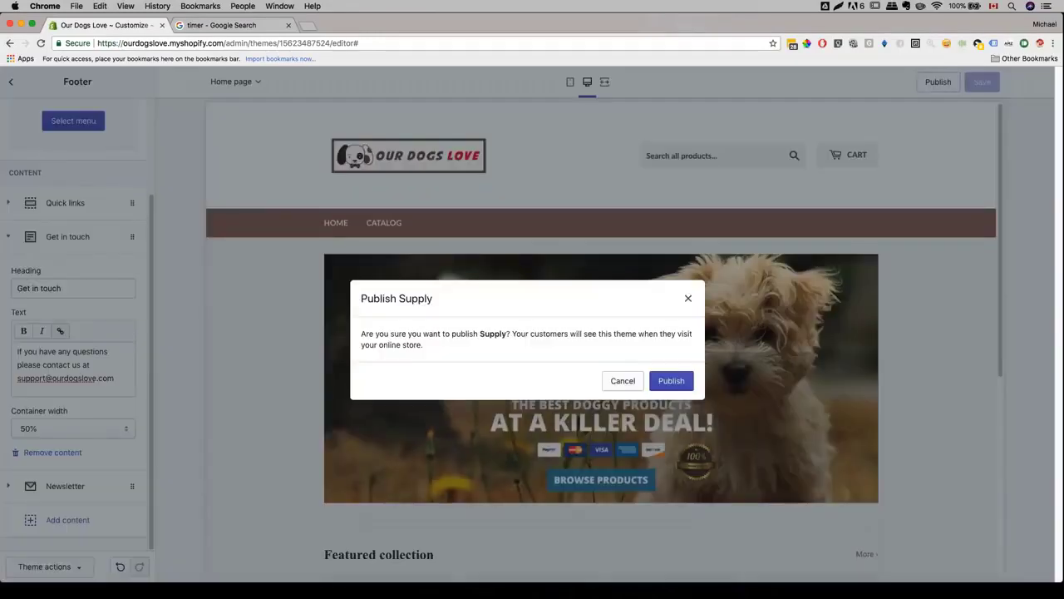
{"action": "left_click", "coordinate": [687, 387]}
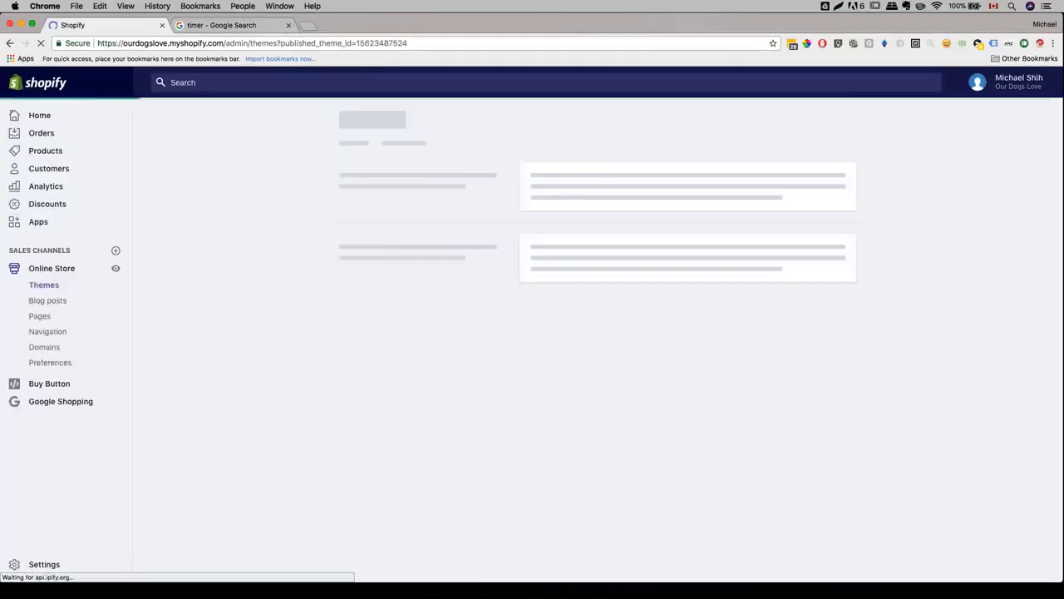
{"action": "scroll", "coordinate": [470, 326], "scroll_direction": "down", "scroll_amount": 2}
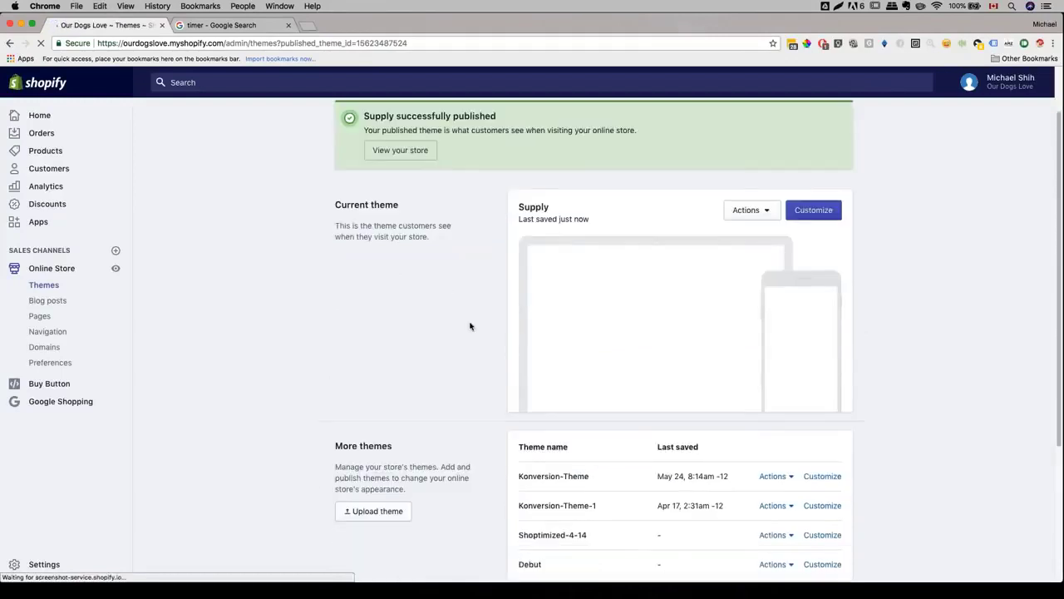
{"action": "scroll", "coordinate": [470, 326], "scroll_direction": "up", "scroll_amount": 2}
- View the published Supply theme on the live storefront in a new tab
{"action": "left_click", "coordinate": [761, 261]}
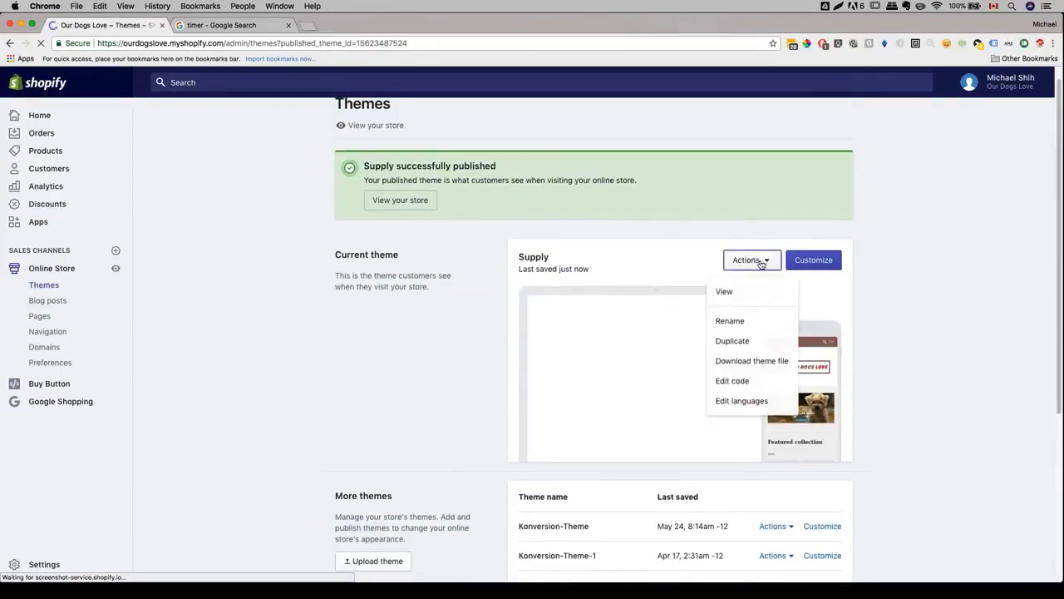
{"action": "left_click", "coordinate": [736, 298]}
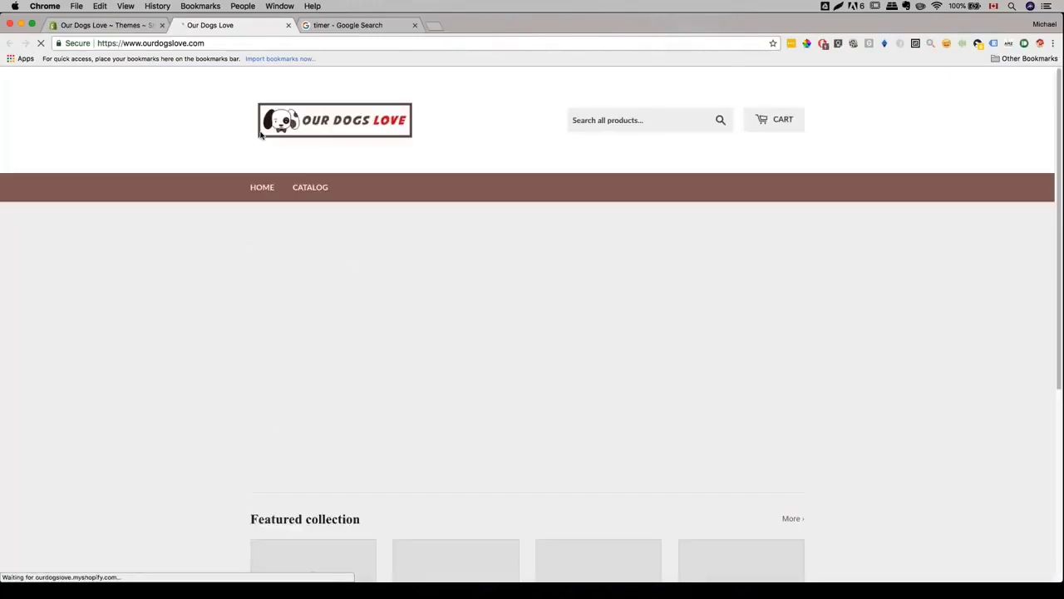
{"action": "scroll", "coordinate": [260, 136], "scroll_direction": "down", "scroll_amount": 3}
{"action": "scroll", "coordinate": [532, 324], "scroll_direction": "down", "scroll_amount": 2}
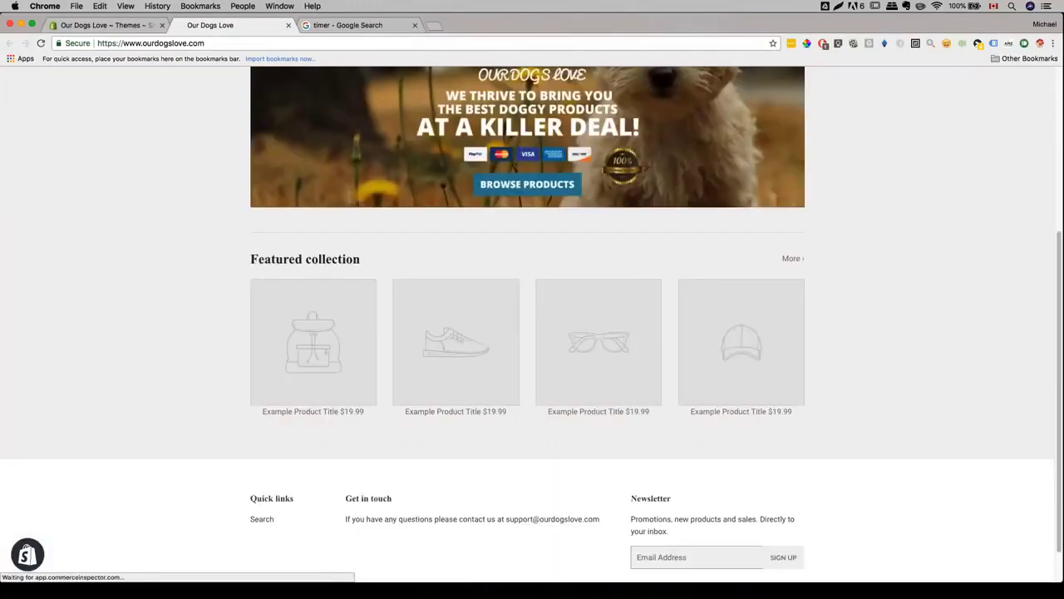
{"action": "scroll", "coordinate": [532, 325], "scroll_direction": "up", "scroll_amount": 5}
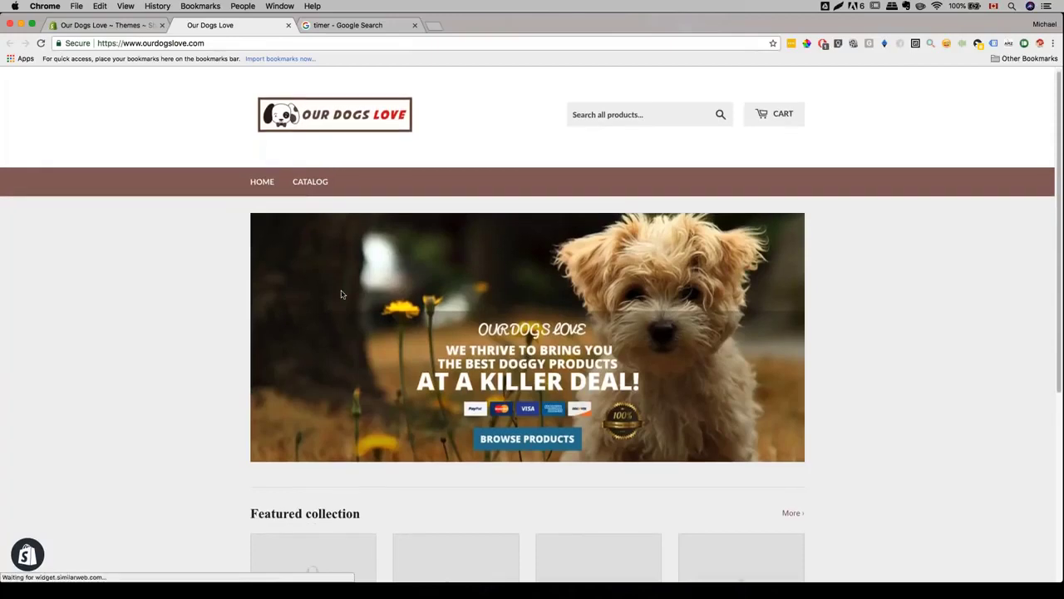
{"action": "scroll", "coordinate": [339, 294], "scroll_direction": "down", "scroll_amount": 5}
{"action": "scroll", "coordinate": [333, 315], "scroll_direction": "up", "scroll_amount": 3}
{"action": "scroll", "coordinate": [333, 315], "scroll_direction": "up", "scroll_amount": 2}
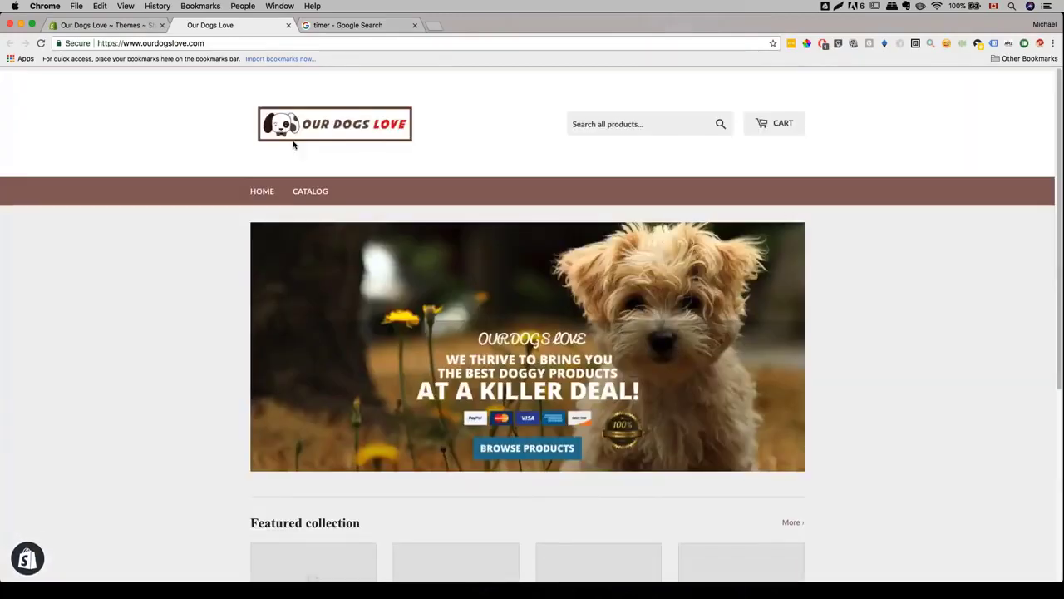
- Back in the Themes admin, go to the store's Pages list
{"action": "left_click", "coordinate": [101, 27]}
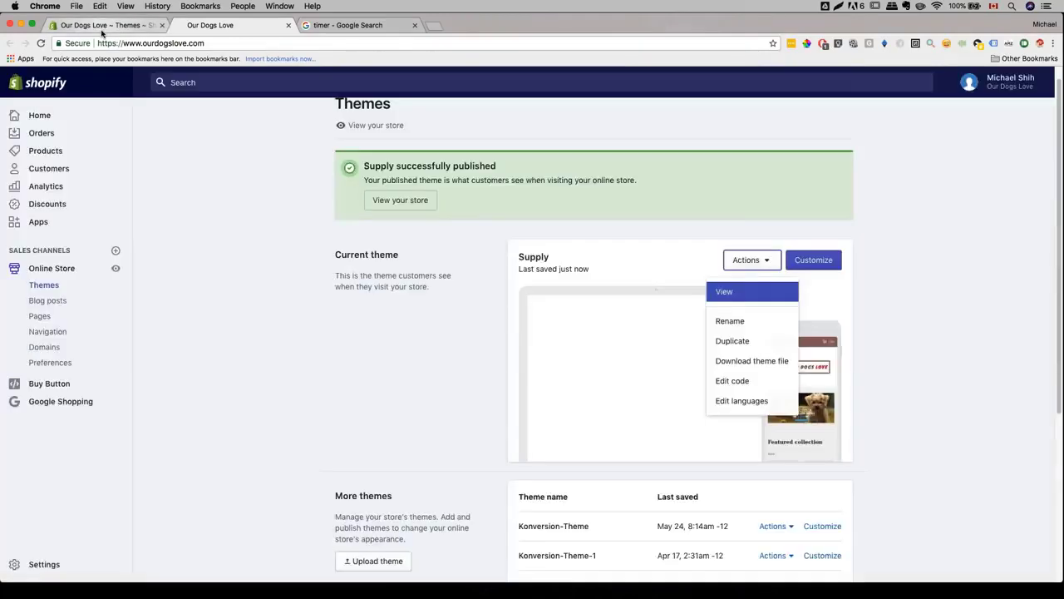
{"action": "left_click", "coordinate": [178, 238]}
{"action": "left_click", "coordinate": [50, 318]}
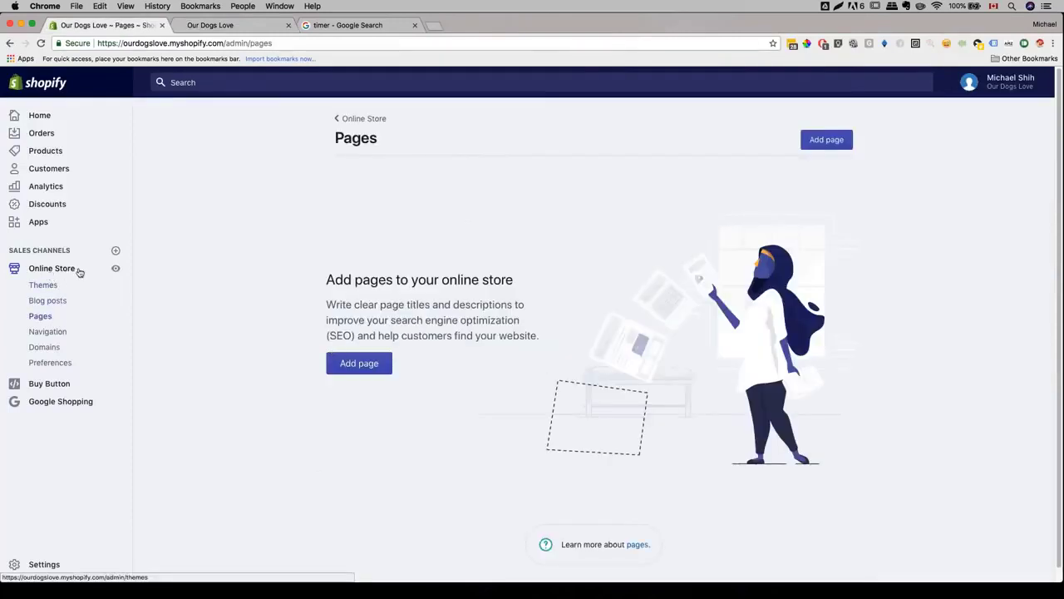
- Create a new page titled 'About Us' and paste the prepared welcome text as content
{"action": "left_click", "coordinate": [359, 366]}
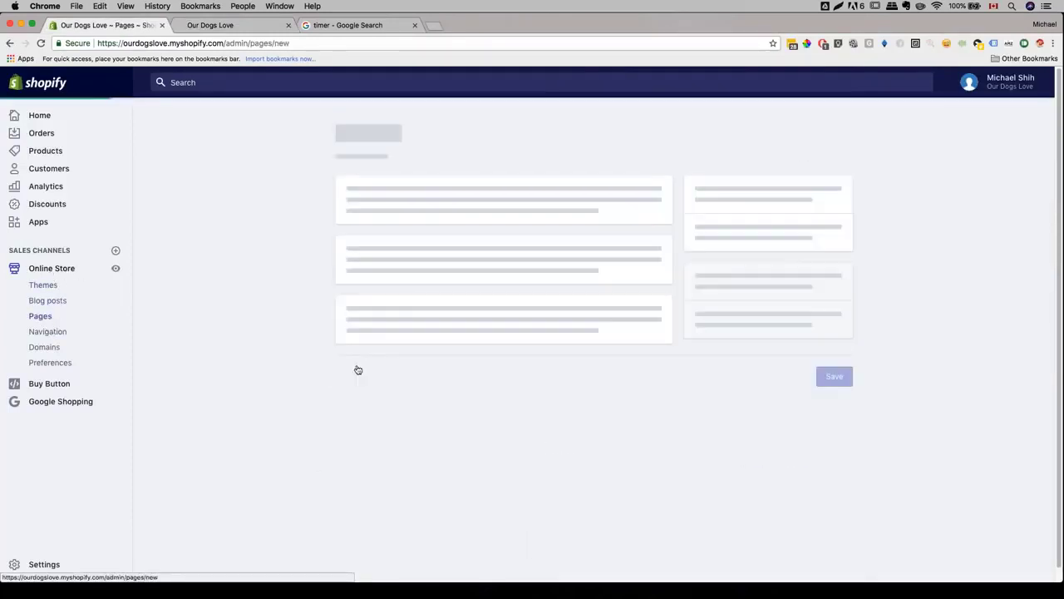
{"action": "left_click", "coordinate": [403, 222]}
{"action": "type", "text": "About Us"}
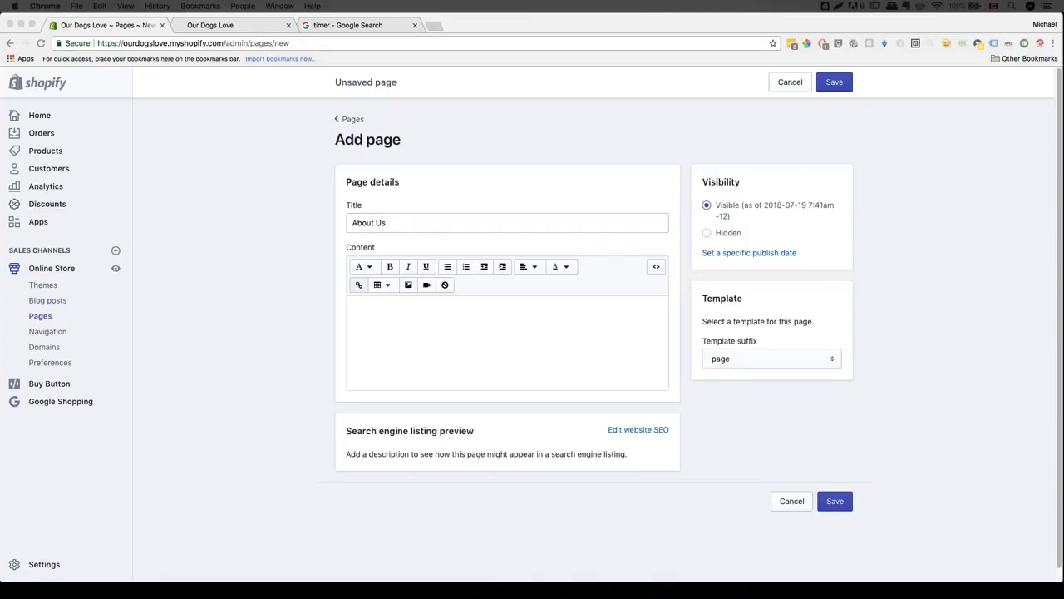
{"action": "left_click", "coordinate": [341, 336]}
{"action": "key", "text": "super+v"}
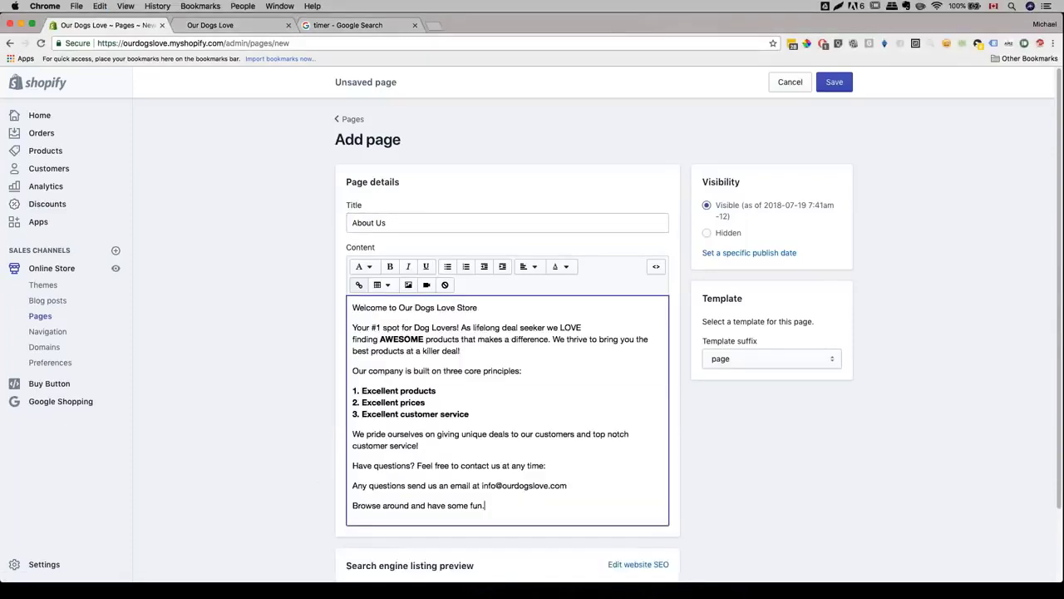
{"action": "scroll", "coordinate": [298, 263], "scroll_direction": "down", "scroll_amount": 3}
{"action": "scroll", "coordinate": [297, 263], "scroll_direction": "down", "scroll_amount": 1}
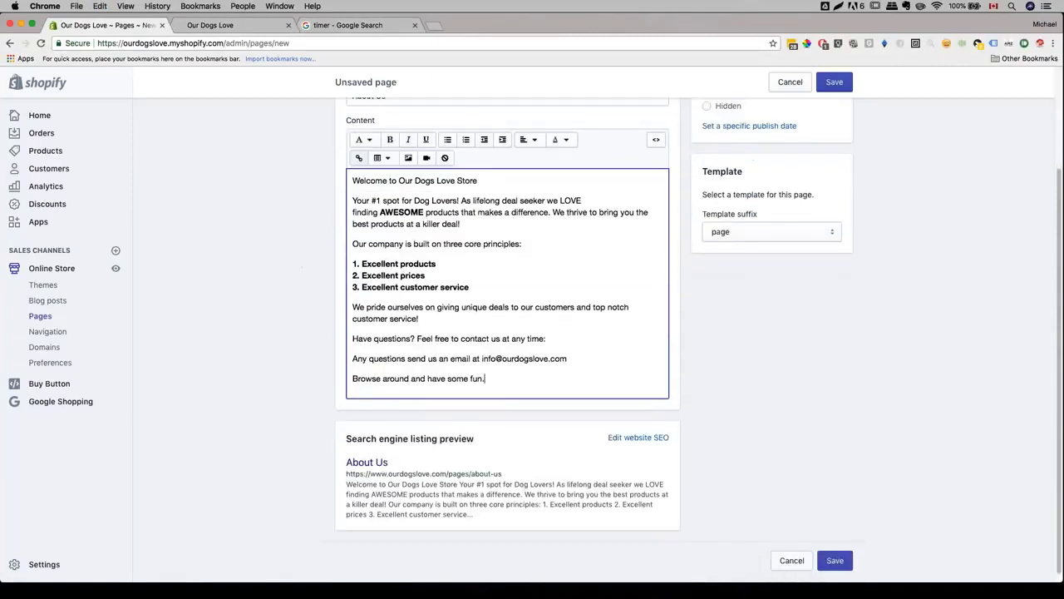
{"action": "left_click", "coordinate": [263, 253]}
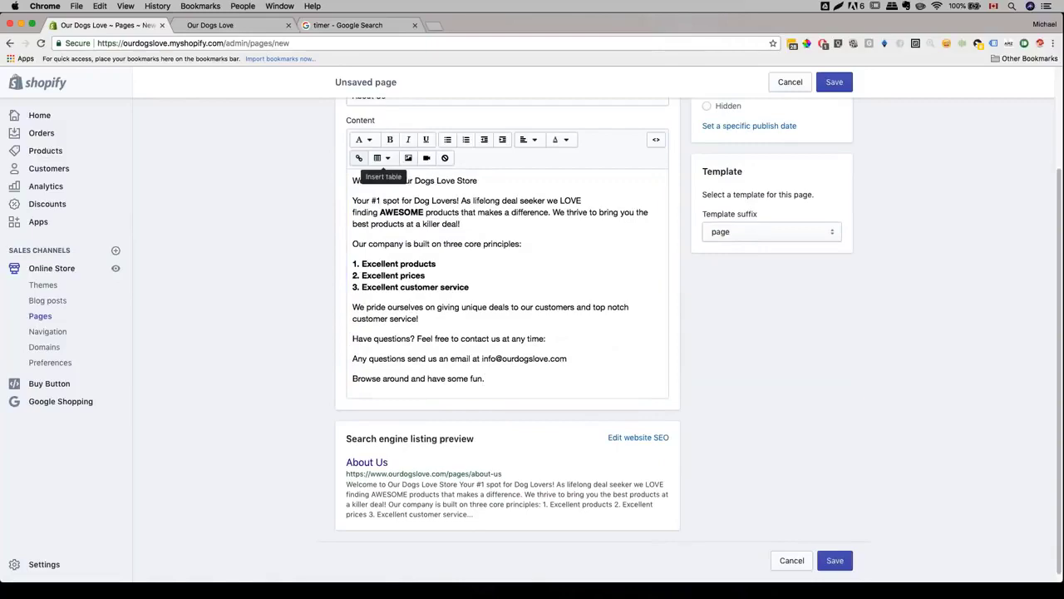
- Save the About Us page and glance at the live storefront
{"action": "scroll", "coordinate": [859, 137], "scroll_direction": "up", "scroll_amount": 1}
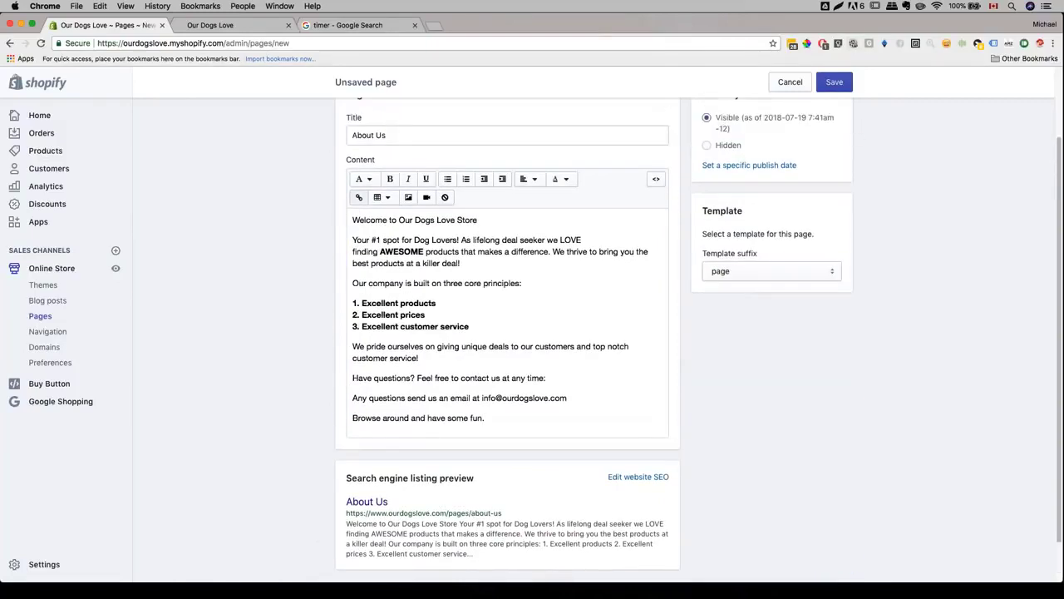
{"action": "left_click", "coordinate": [835, 81]}
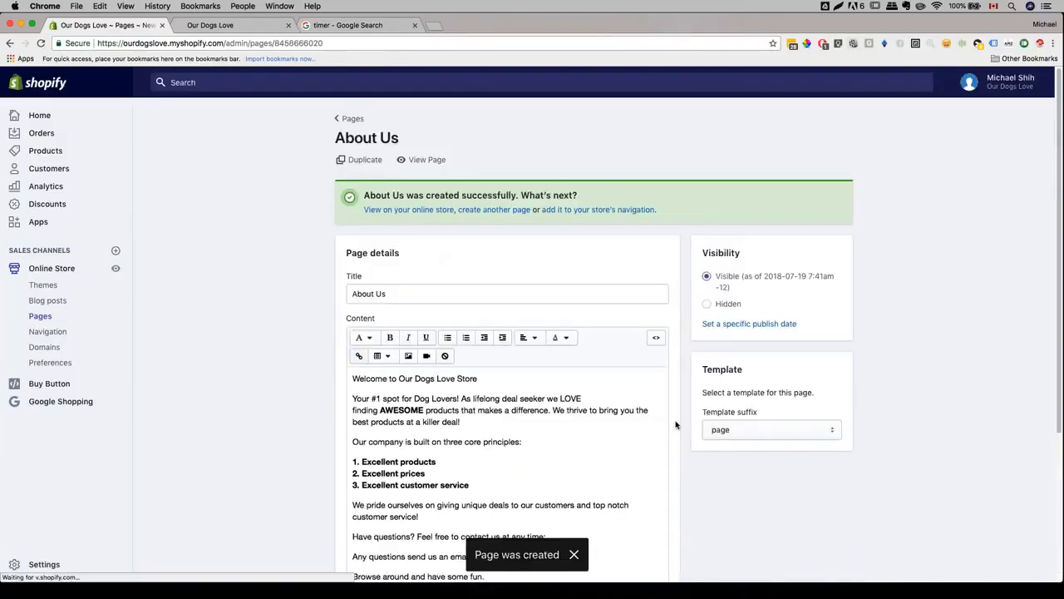
{"action": "scroll", "coordinate": [675, 425], "scroll_direction": "down", "scroll_amount": 3}
{"action": "scroll", "coordinate": [675, 424], "scroll_direction": "up", "scroll_amount": 1}
{"action": "scroll", "coordinate": [675, 425], "scroll_direction": "down", "scroll_amount": 1}
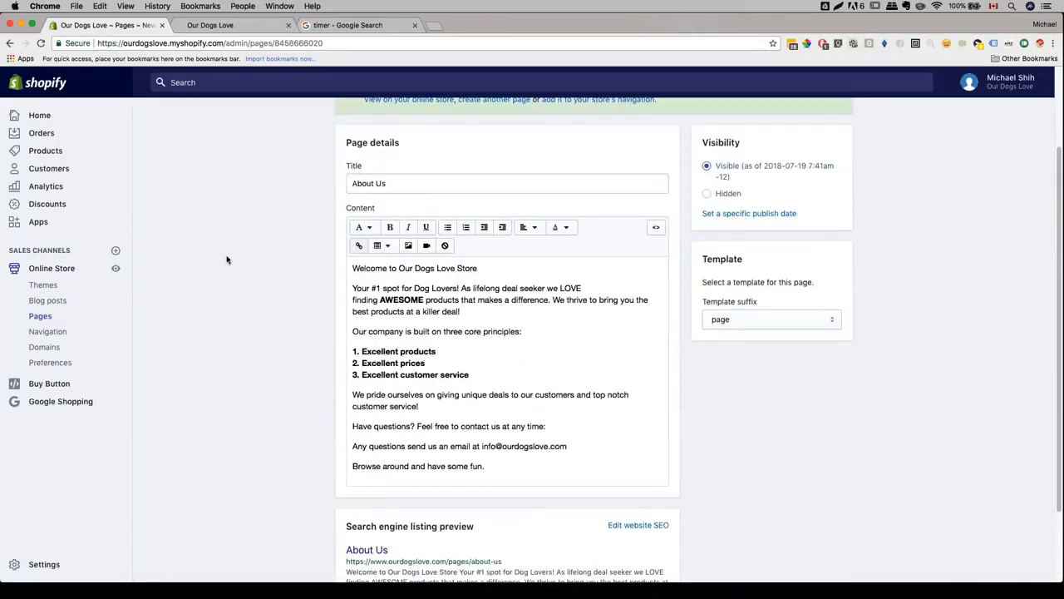
{"action": "key", "text": "ctrl+Tab"}
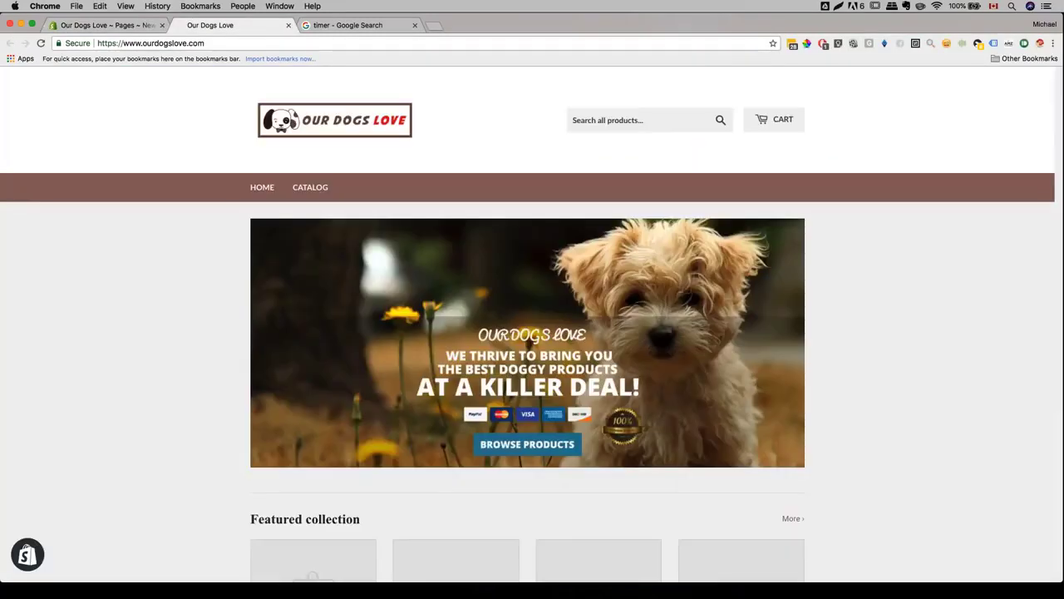
{"action": "key", "text": "ctrl+shift+Tab"}
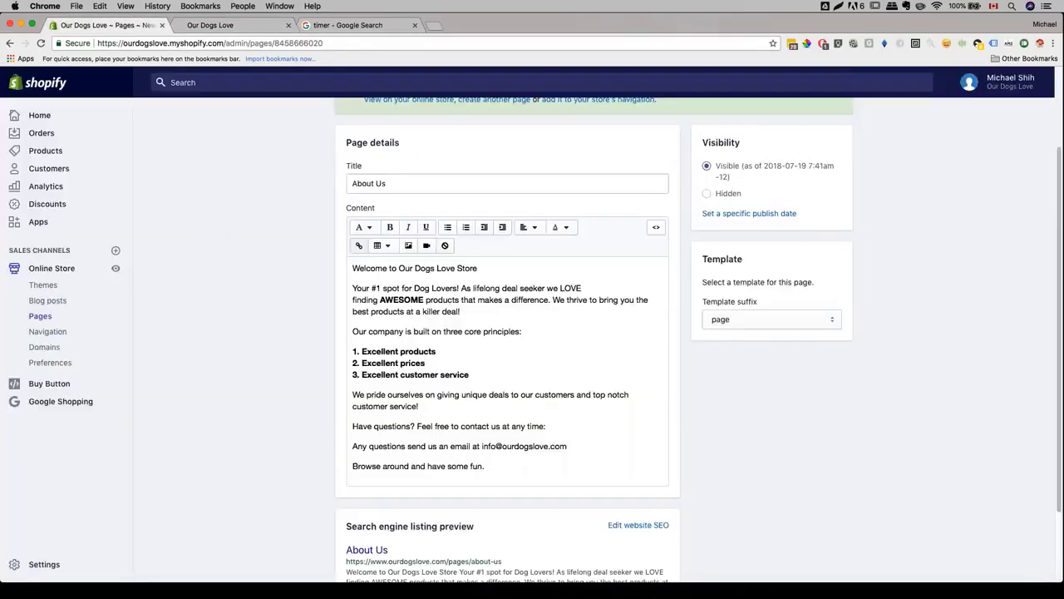
- Add an 'About Us' item linked to the About Us page to the Main menu
{"action": "left_click", "coordinate": [44, 334]}
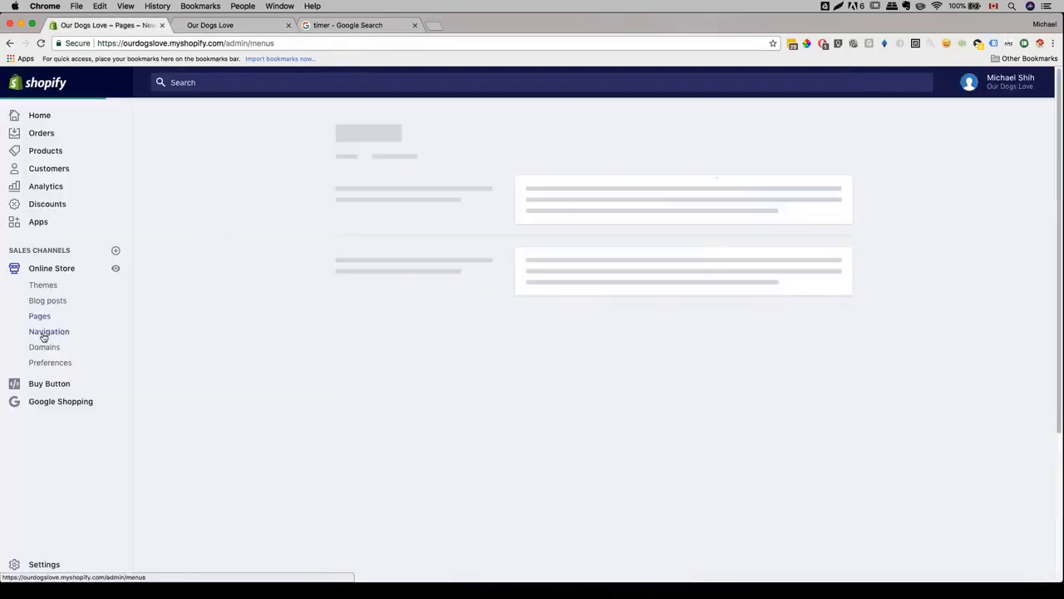
{"action": "left_click", "coordinate": [551, 275]}
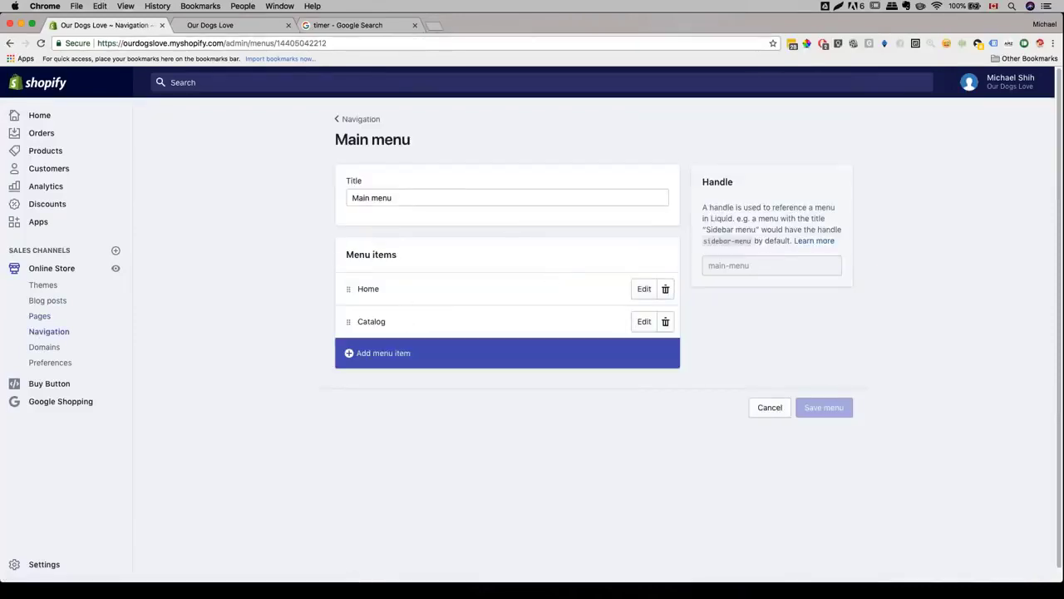
{"action": "left_click", "coordinate": [382, 348]}
{"action": "type", "text": "About"}
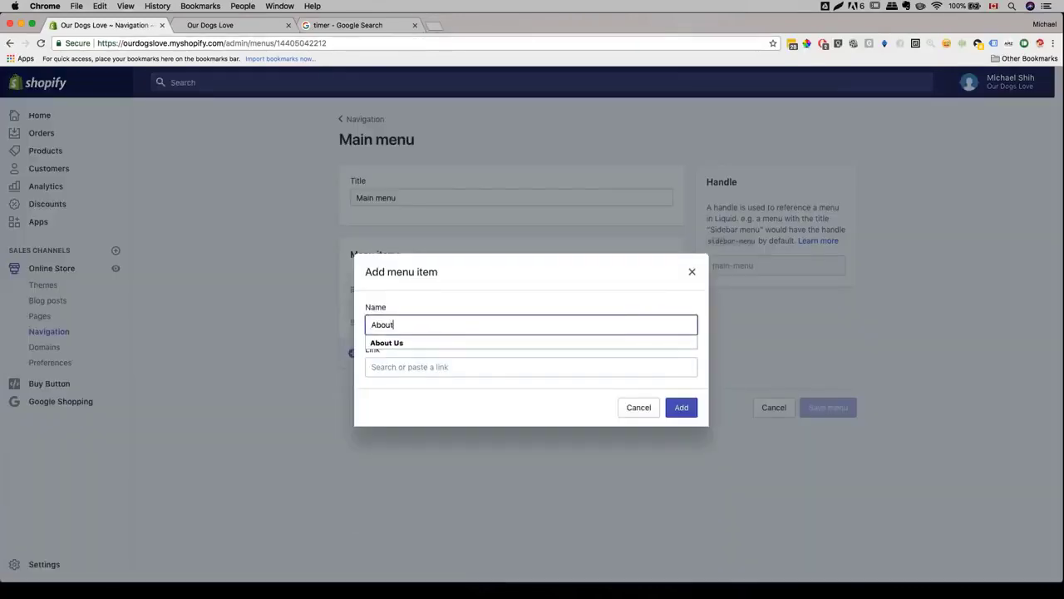
{"action": "key", "text": "Down"}
{"action": "key", "text": "Tab"}
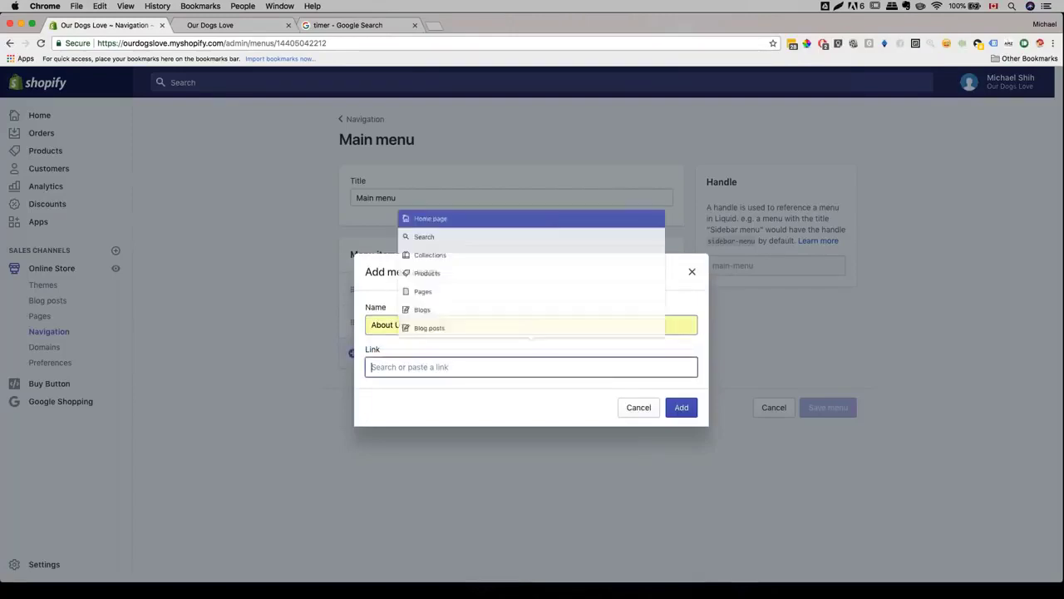
{"action": "left_click", "coordinate": [415, 277]}
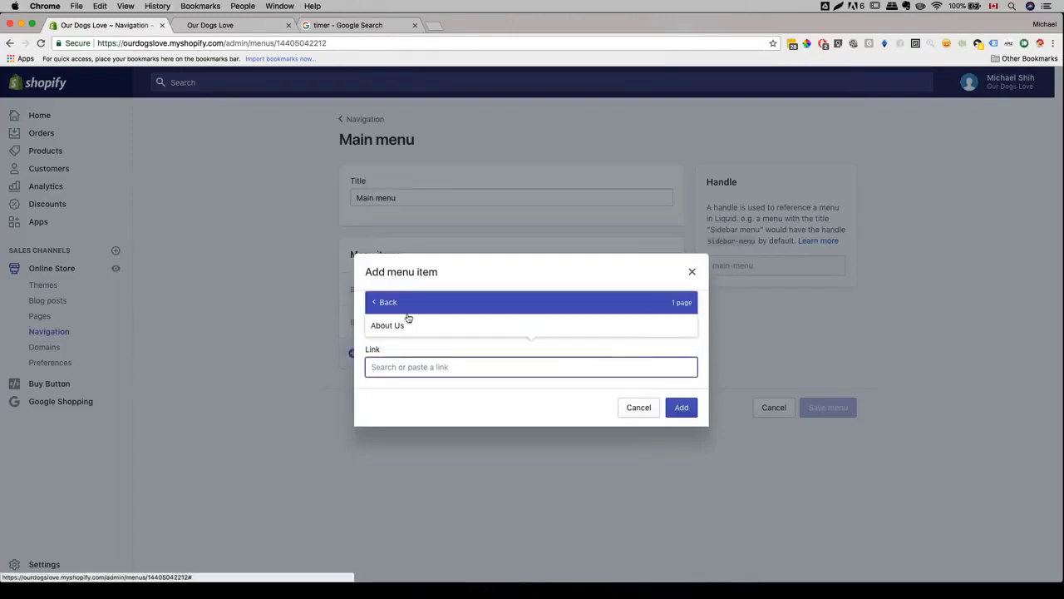
{"action": "left_click", "coordinate": [406, 309]}
{"action": "left_click", "coordinate": [681, 406]}
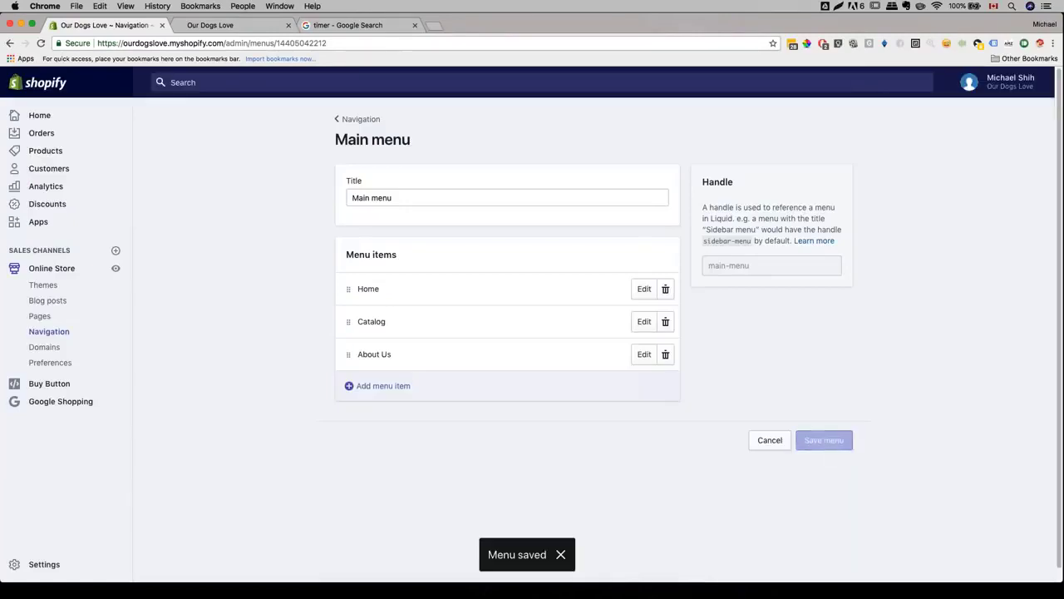
- Reload the storefront to confirm the About Us link, then open the admin Apps list
{"action": "key", "text": "ctrl+Tab"}
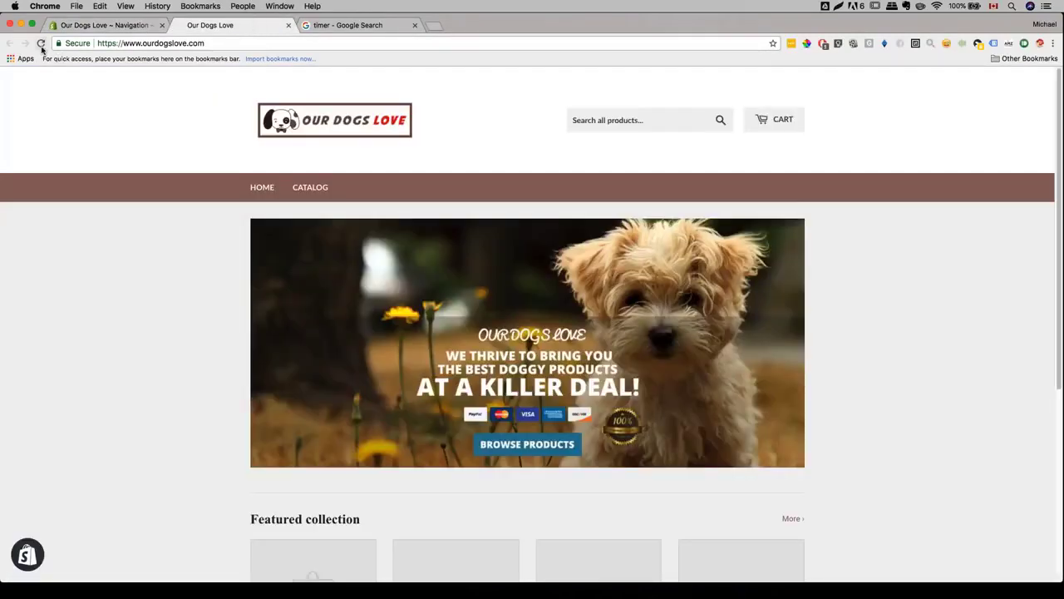
{"action": "left_click", "coordinate": [40, 42]}
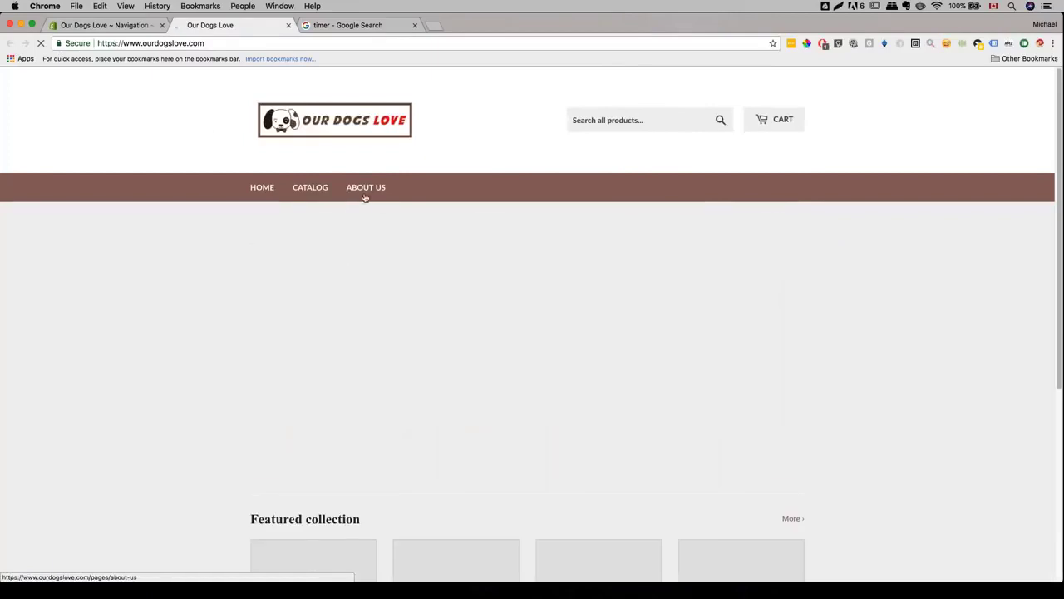
{"action": "key", "text": "ctrl+Tab"}
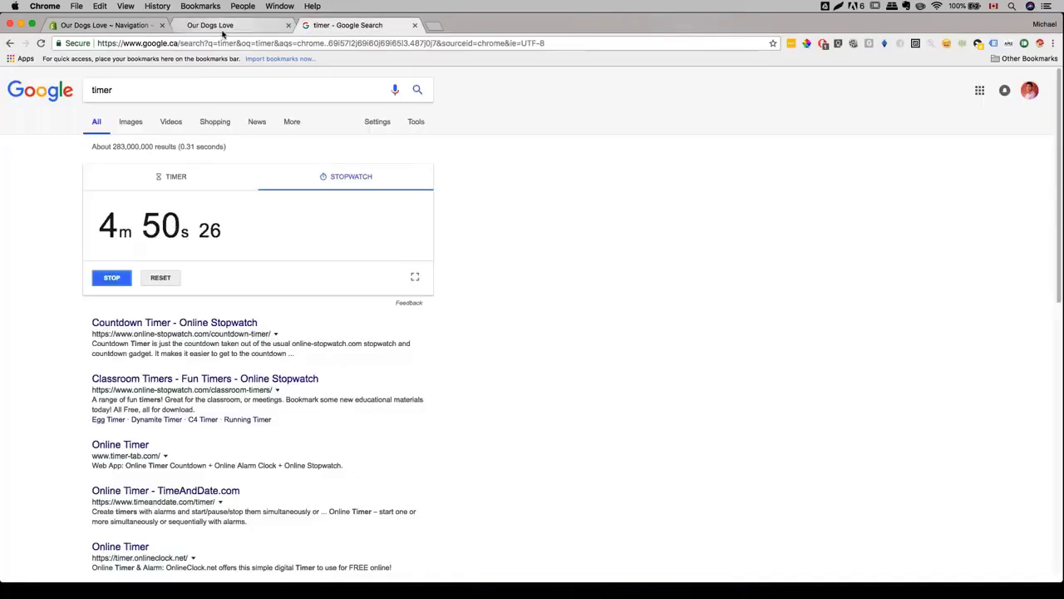
{"action": "key", "text": "ctrl+shift+Tab"}
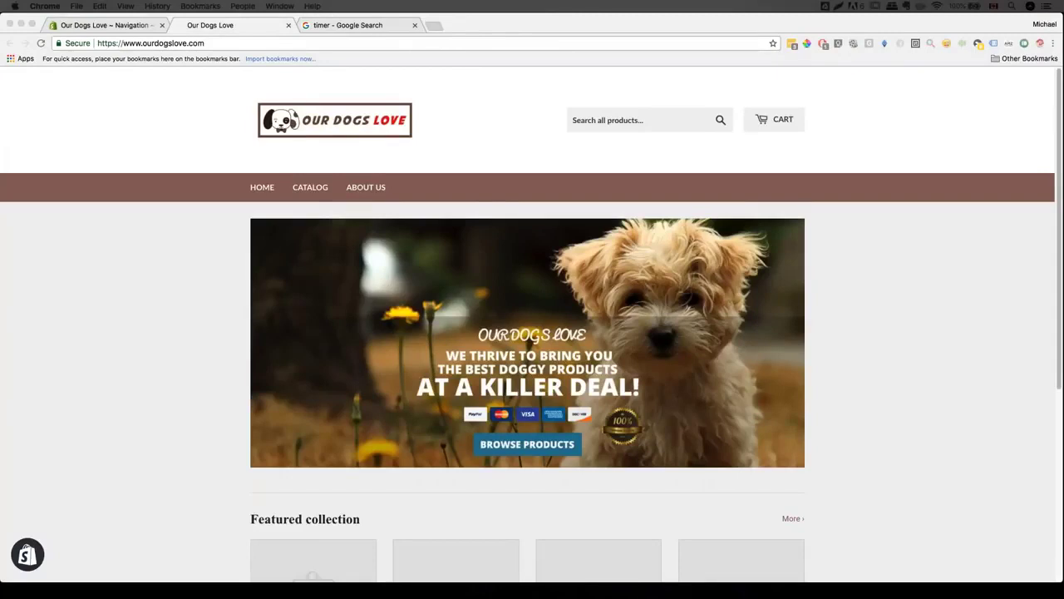
{"action": "left_click", "coordinate": [62, 25]}
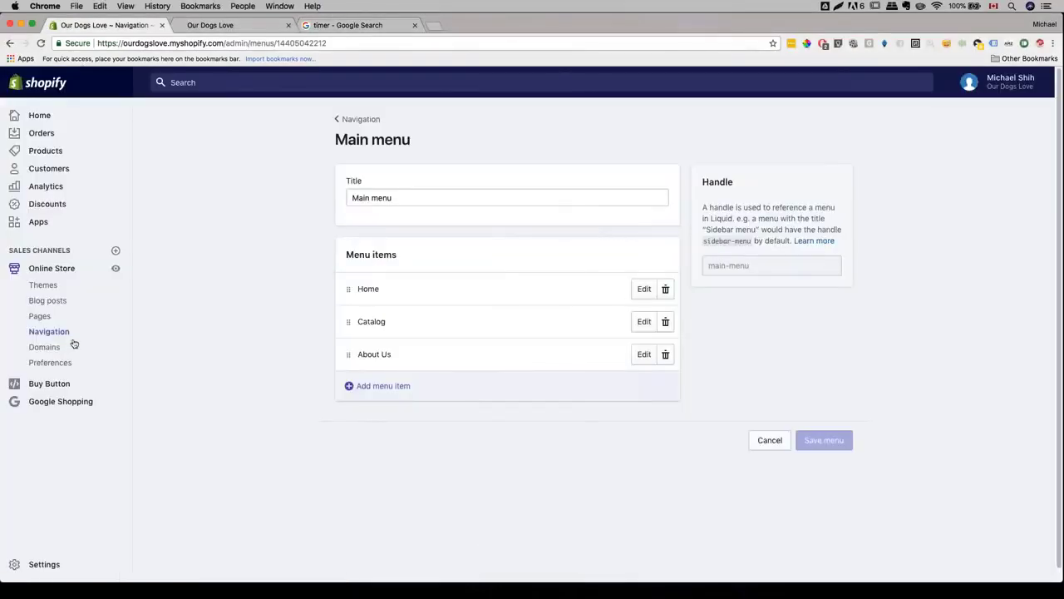
{"action": "left_click", "coordinate": [38, 221]}
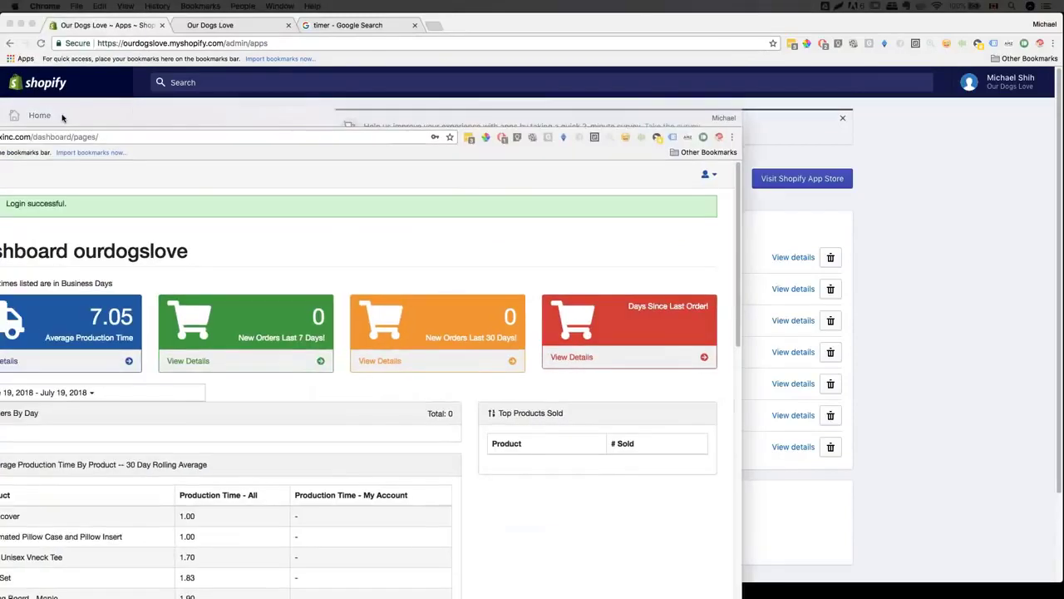
- Drag the PrintTech Dashboard window for ourdogslove alongside the Shopify admin
{"action": "left_click_drag", "start_coordinate": [61, 118], "coordinate": [405, 40]}
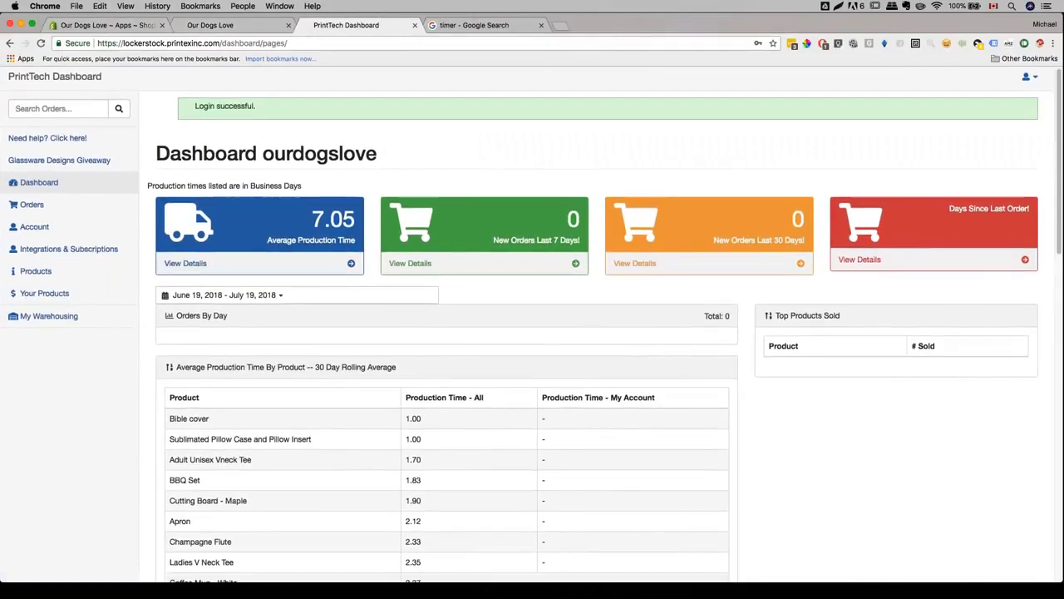
- From Your Products, begin a new product and browse the Step 1 blank-product price table
{"action": "scroll", "coordinate": [271, 152], "scroll_direction": "down", "scroll_amount": 3}
{"action": "scroll", "coordinate": [271, 152], "scroll_direction": "up", "scroll_amount": 3}
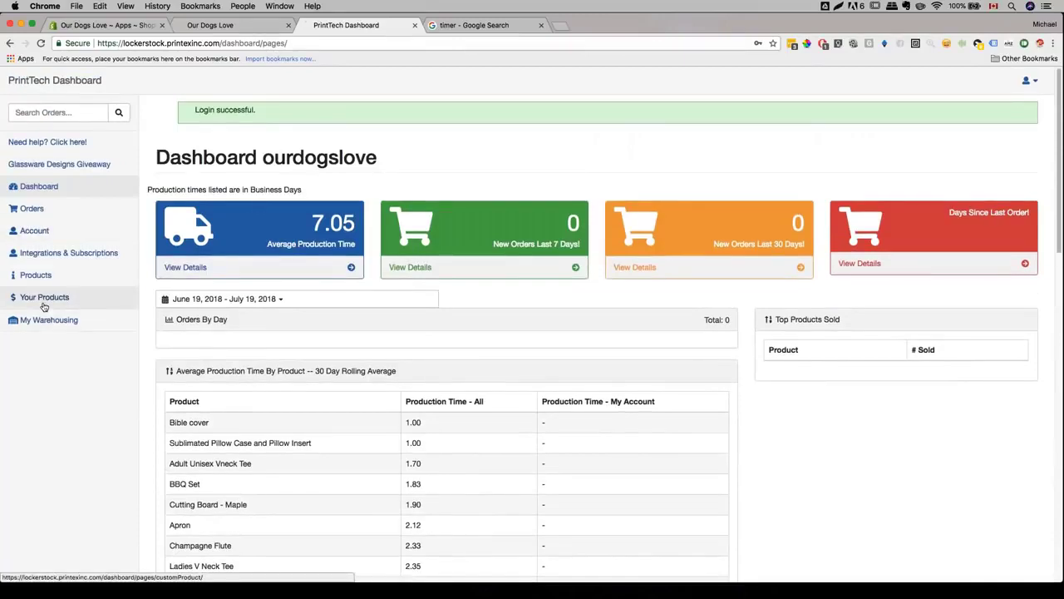
{"action": "left_click", "coordinate": [44, 301]}
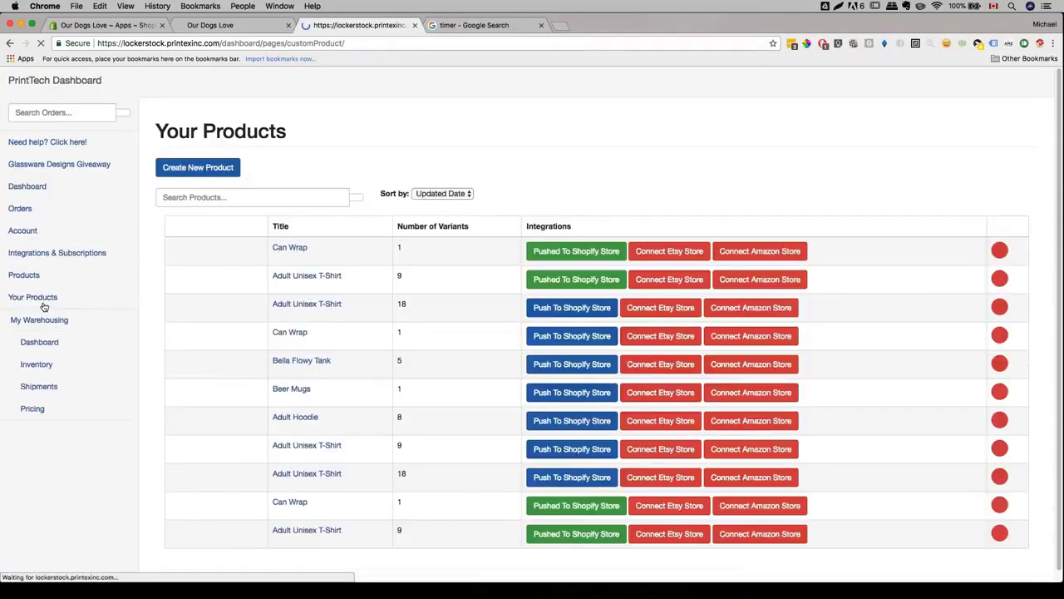
{"action": "left_click", "coordinate": [187, 167]}
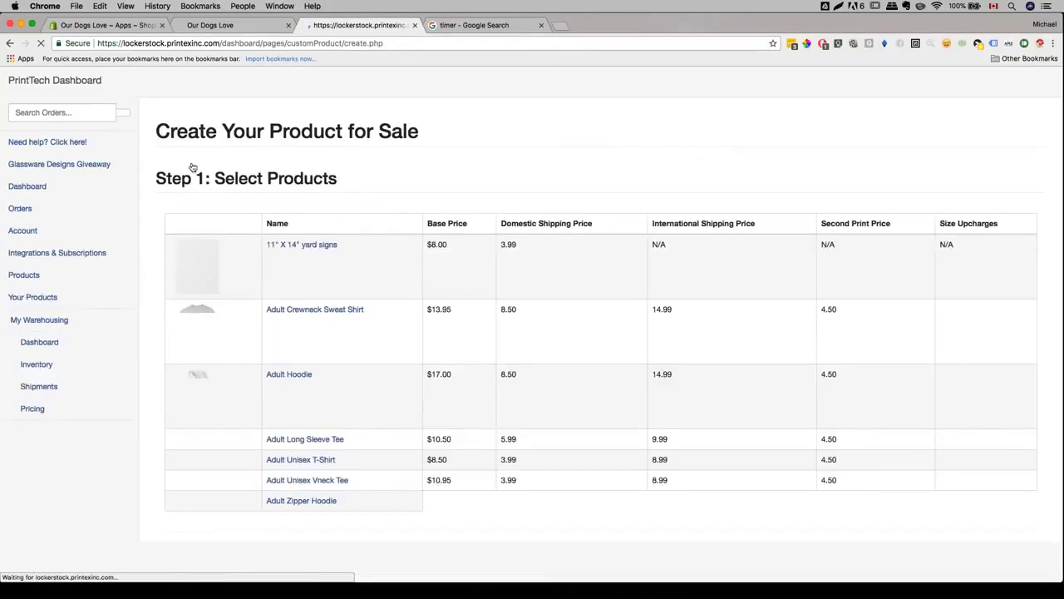
{"action": "scroll", "coordinate": [243, 267], "scroll_direction": "down", "scroll_amount": 3}
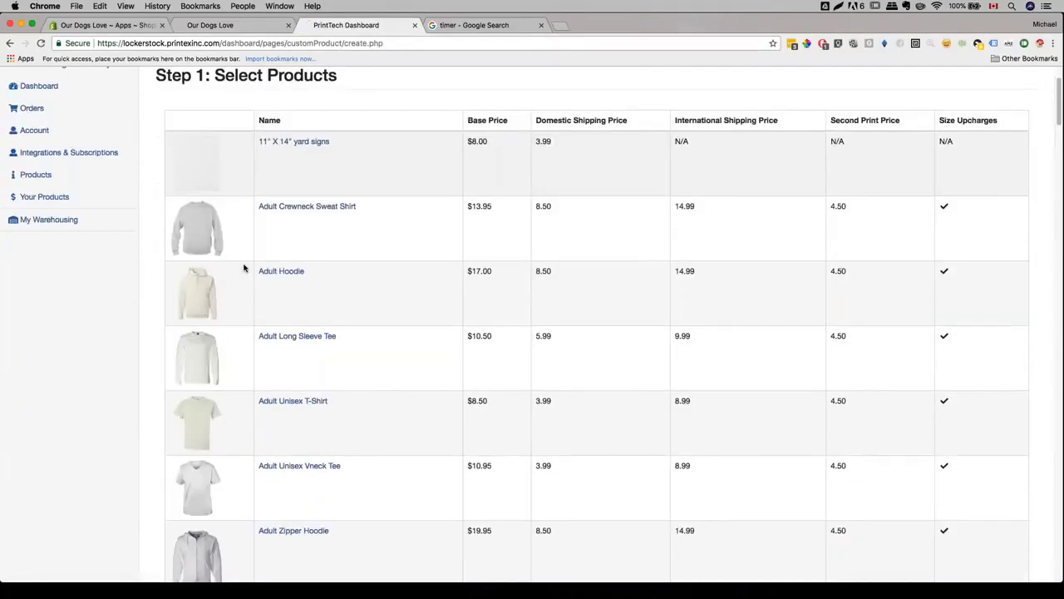
{"action": "scroll", "coordinate": [244, 268], "scroll_direction": "down", "scroll_amount": 5}
{"action": "scroll", "coordinate": [242, 235], "scroll_direction": "up", "scroll_amount": 2}
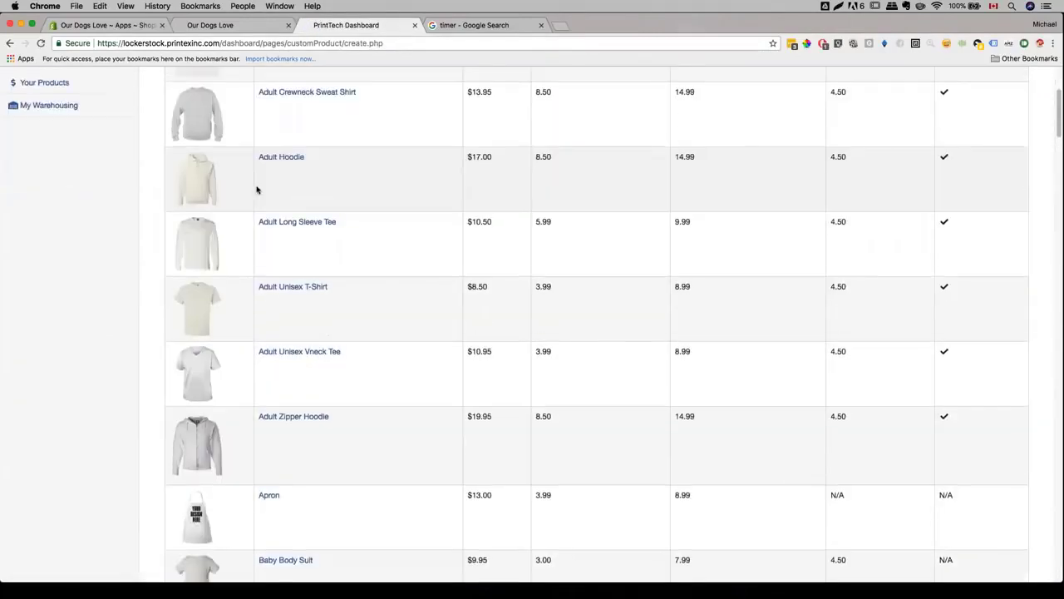
- Choose Adult Unisex T-Shirt and apply a 200% profit to its retail prices
{"action": "left_click", "coordinate": [273, 313]}
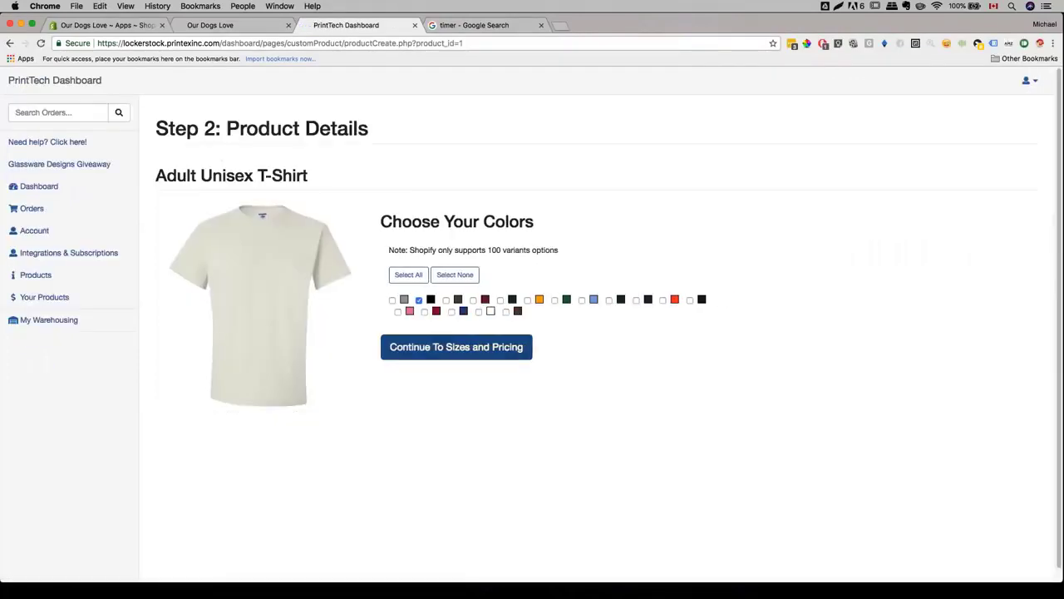
{"action": "left_click", "coordinate": [415, 353]}
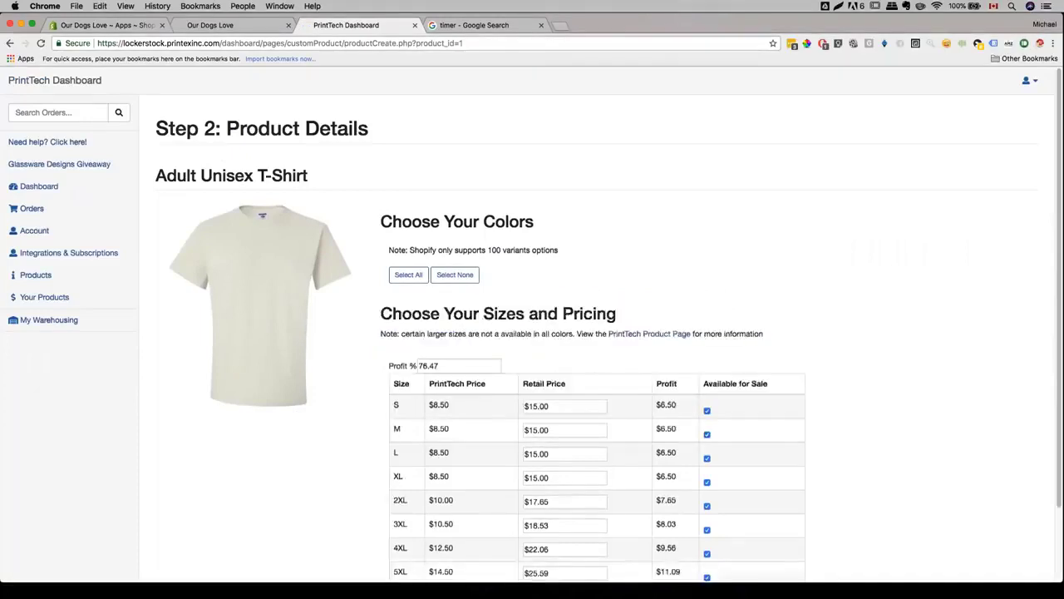
{"action": "type", "text": "200"}
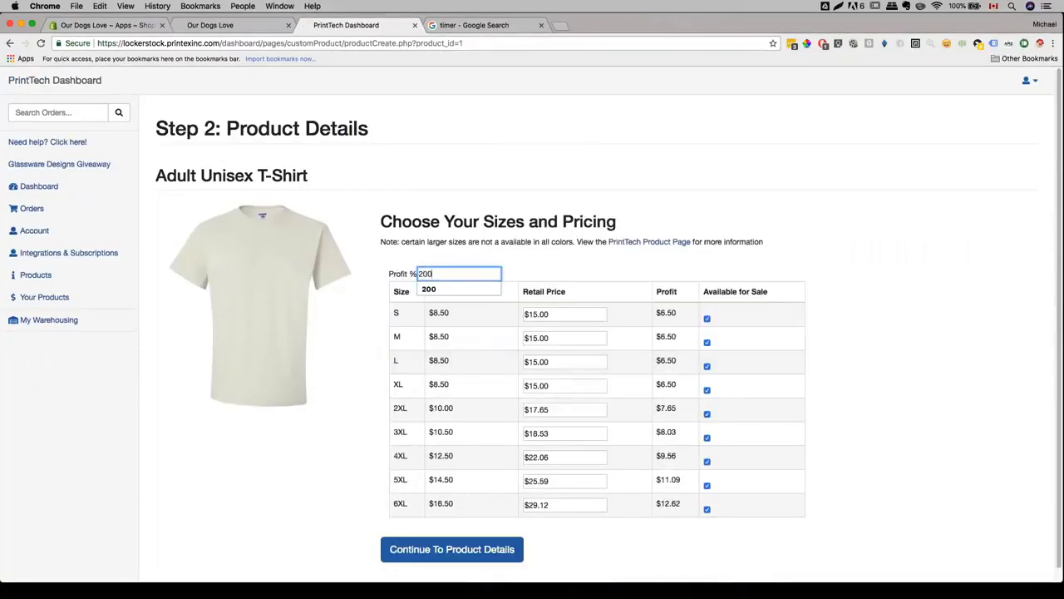
{"action": "left_click", "coordinate": [591, 251]}
{"action": "scroll", "coordinate": [591, 251], "scroll_direction": "down", "scroll_amount": 1}
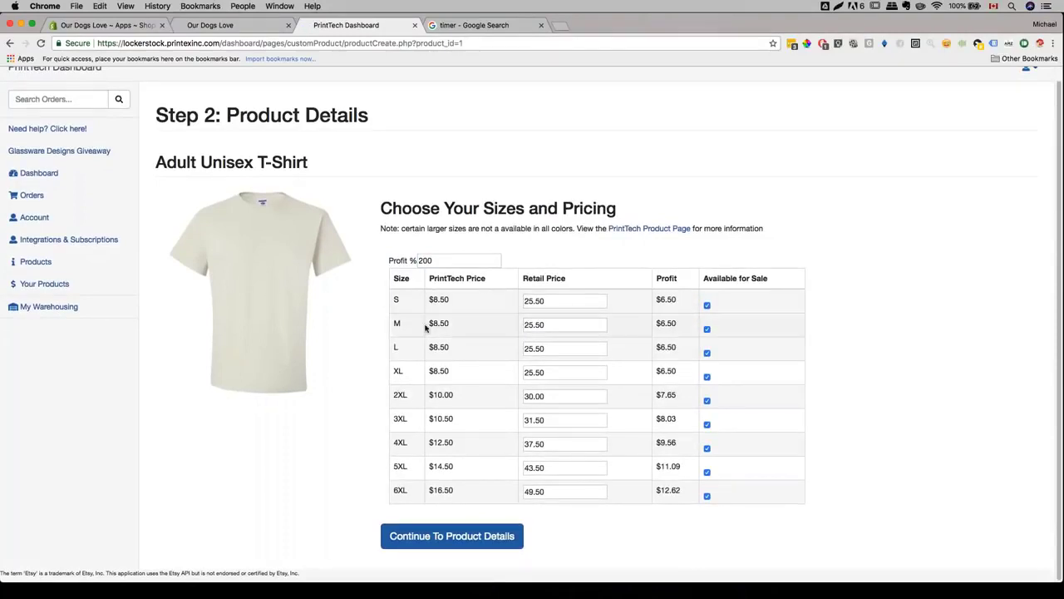
{"action": "double_click", "coordinate": [434, 260]}
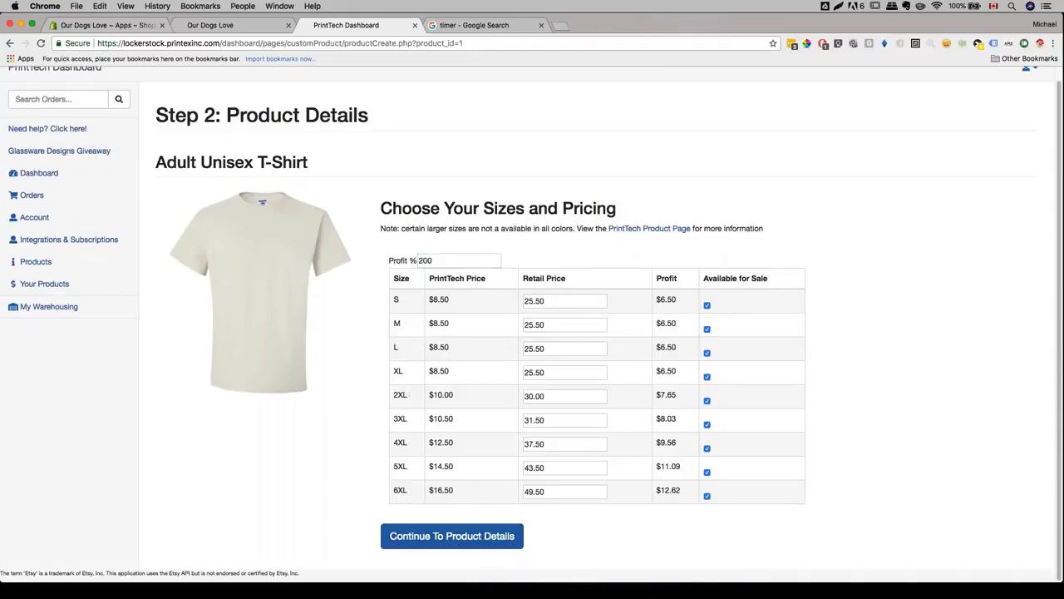
- Keep the default title and four-bullet description, then save and continue to mockups
{"action": "left_click", "coordinate": [452, 535]}
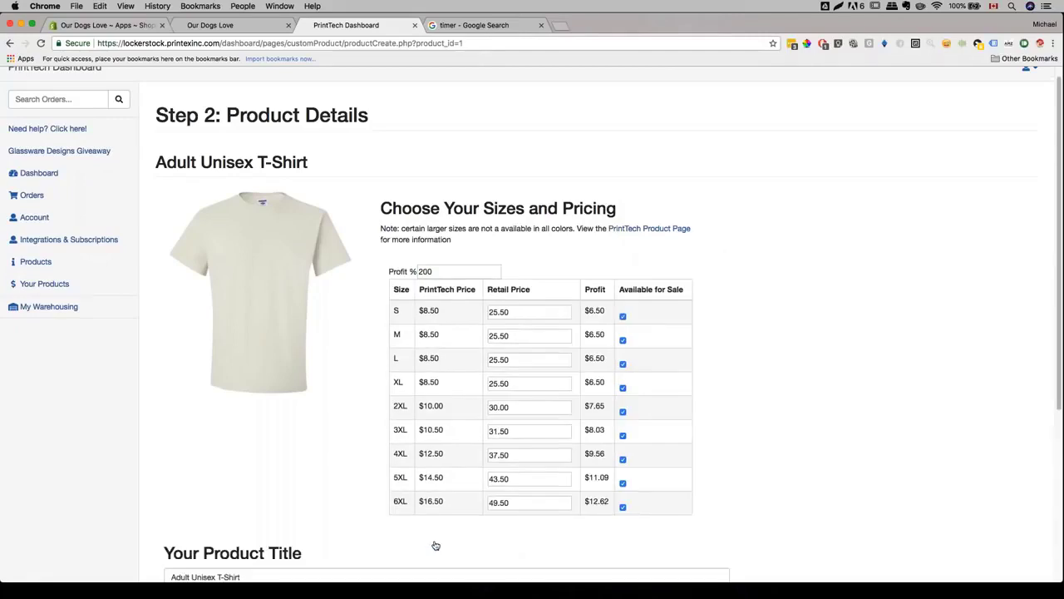
{"action": "left_click", "coordinate": [400, 241]}
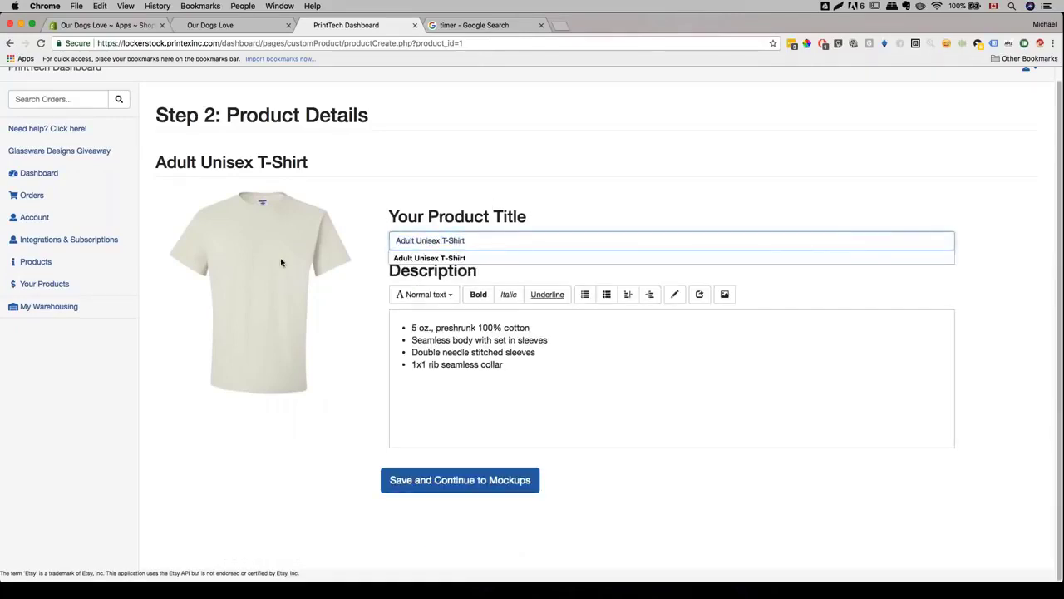
{"action": "left_click", "coordinate": [505, 367]}
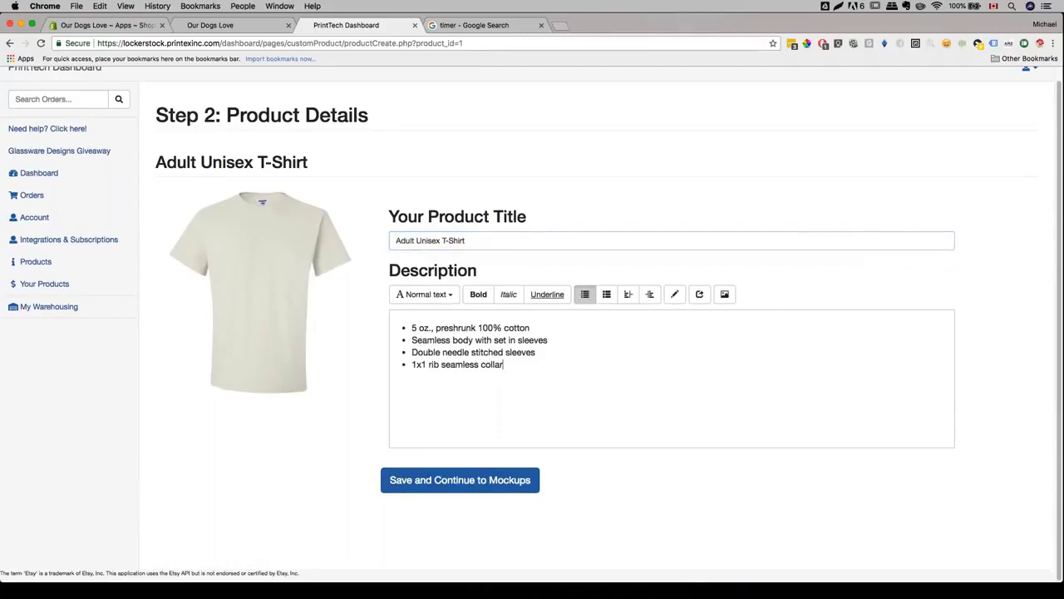
{"action": "left_click_drag", "start_coordinate": [407, 326], "coordinate": [478, 410]}
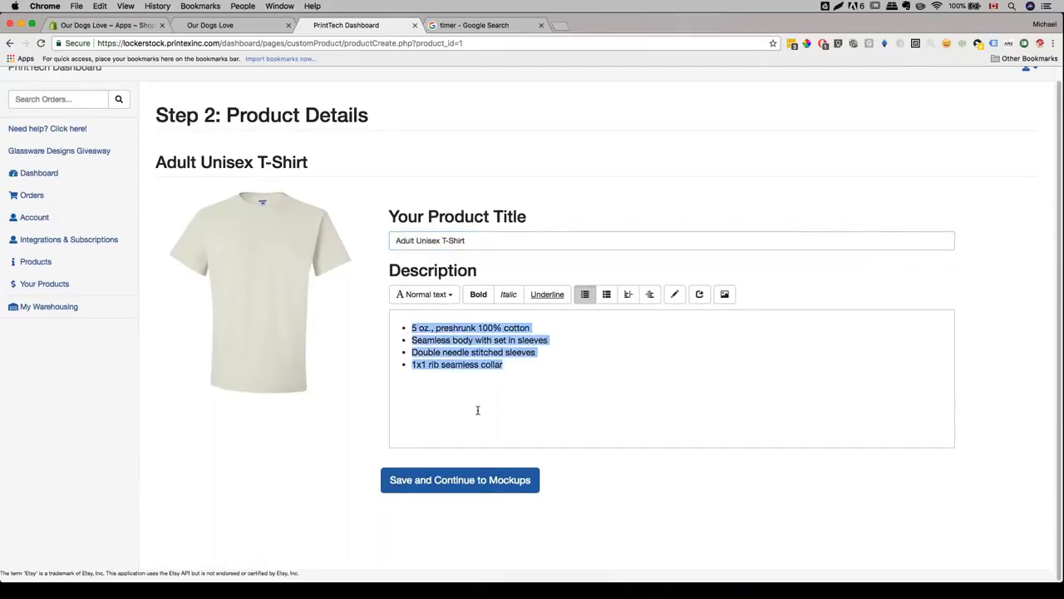
{"action": "left_click", "coordinate": [478, 410]}
{"action": "left_click", "coordinate": [433, 488]}
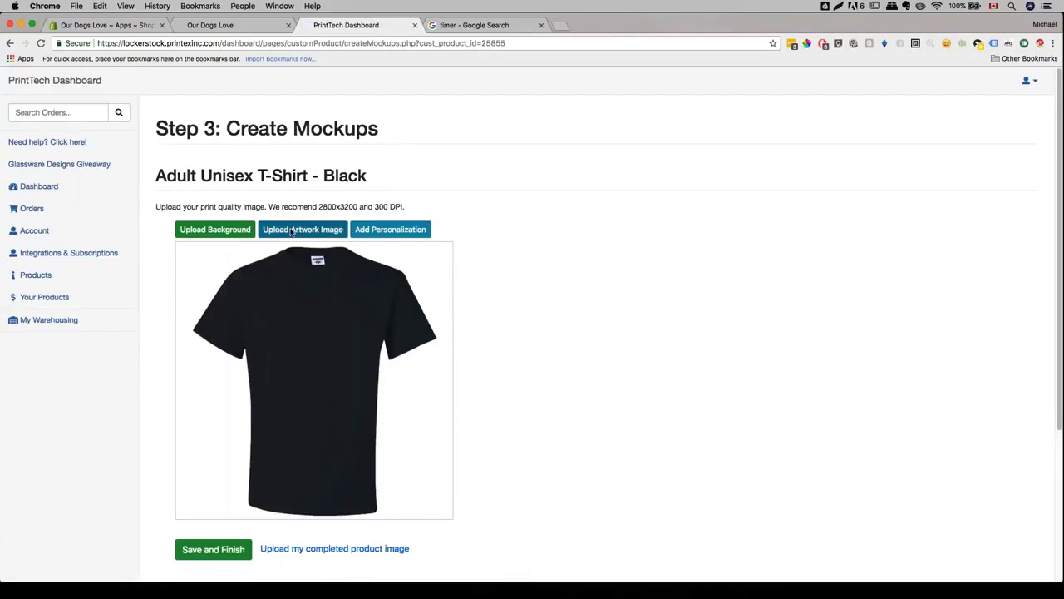
- Upload Dart copy tee.png onto the black T-shirt, enlarge it across the front, and save
{"action": "left_click", "coordinate": [292, 229]}
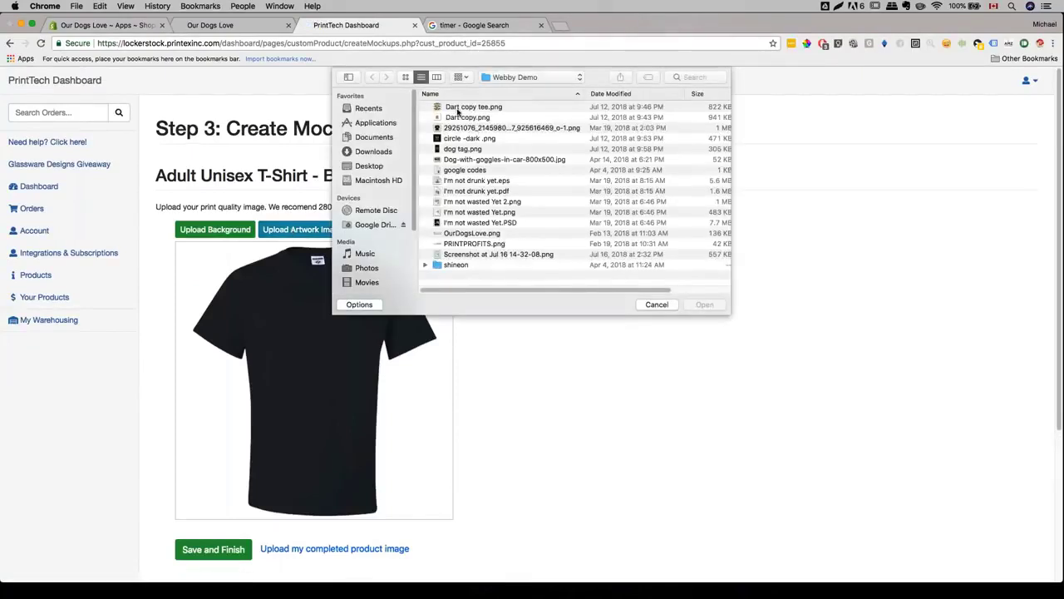
{"action": "left_click", "coordinate": [457, 108]}
{"action": "left_click", "coordinate": [693, 305]}
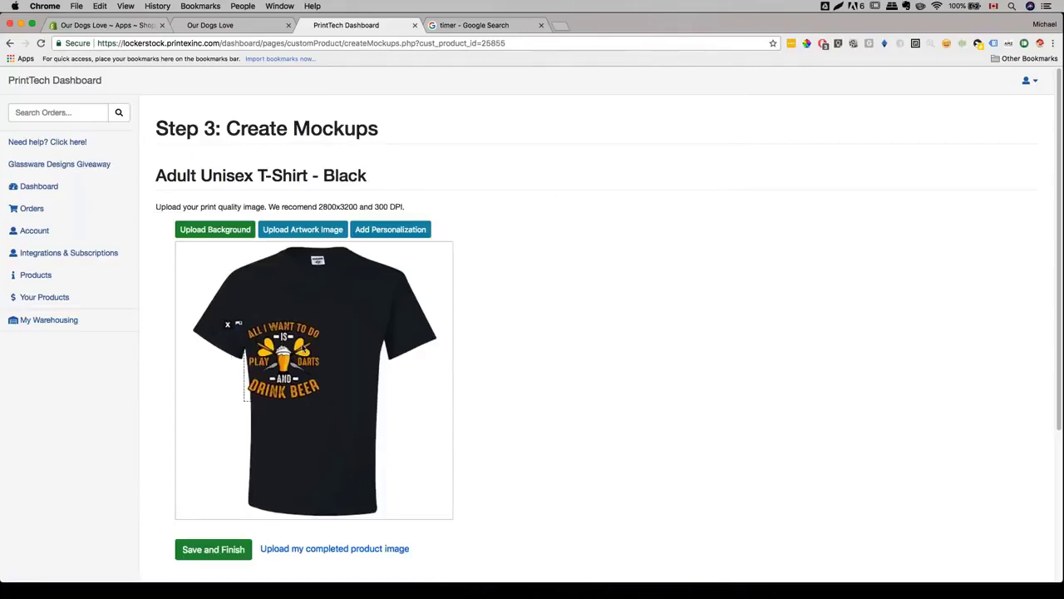
{"action": "left_click_drag", "start_coordinate": [341, 388], "coordinate": [366, 403]}
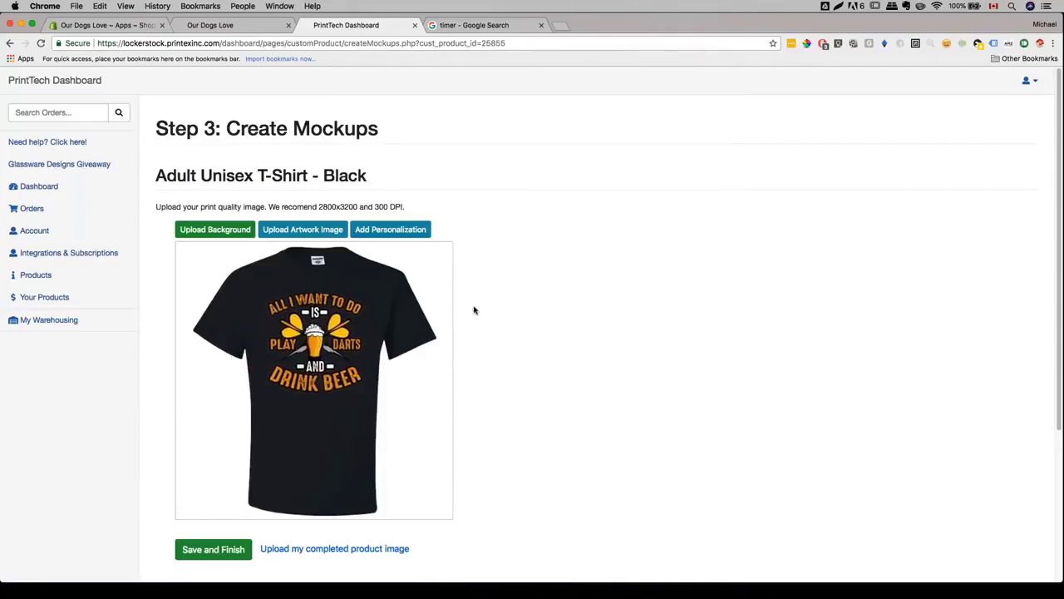
{"action": "scroll", "coordinate": [506, 305], "scroll_direction": "down", "scroll_amount": 2}
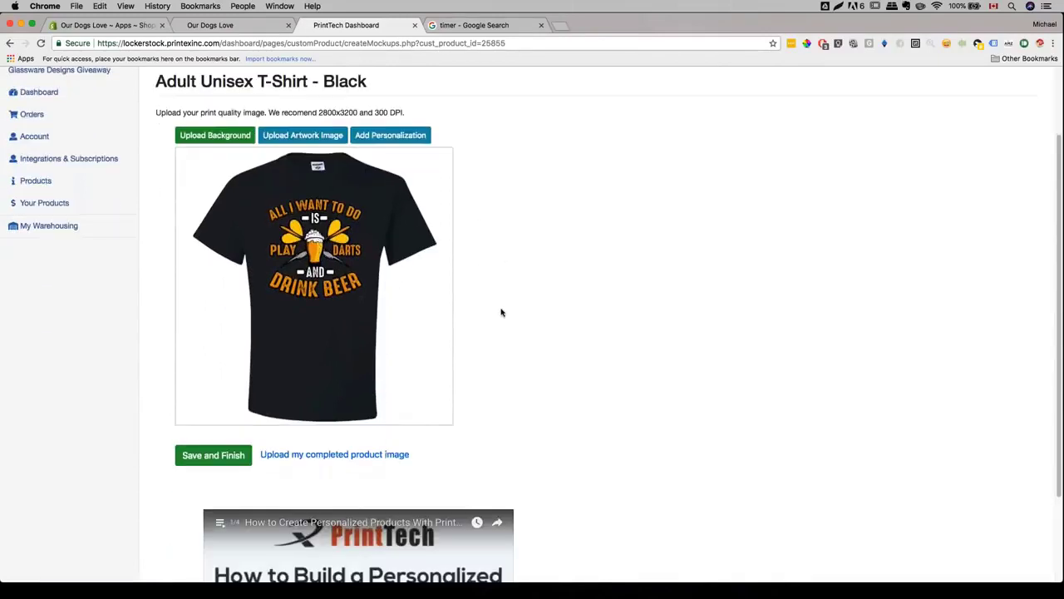
{"action": "left_click", "coordinate": [212, 456]}
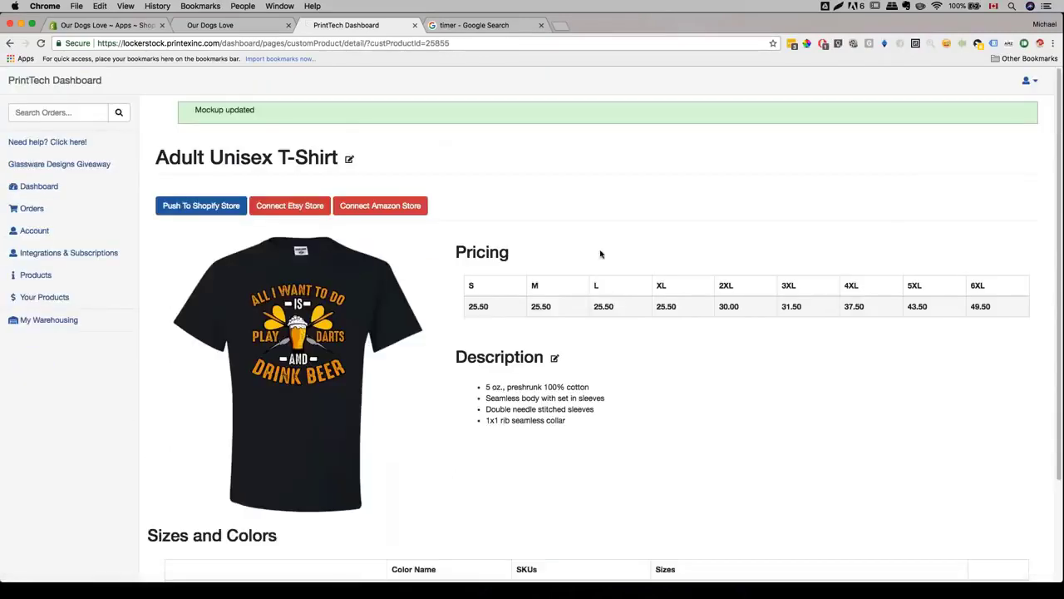
- Push the Adult Unisex T-Shirt to Shopify and view Shopify's Products list
{"action": "left_click", "coordinate": [201, 206]}
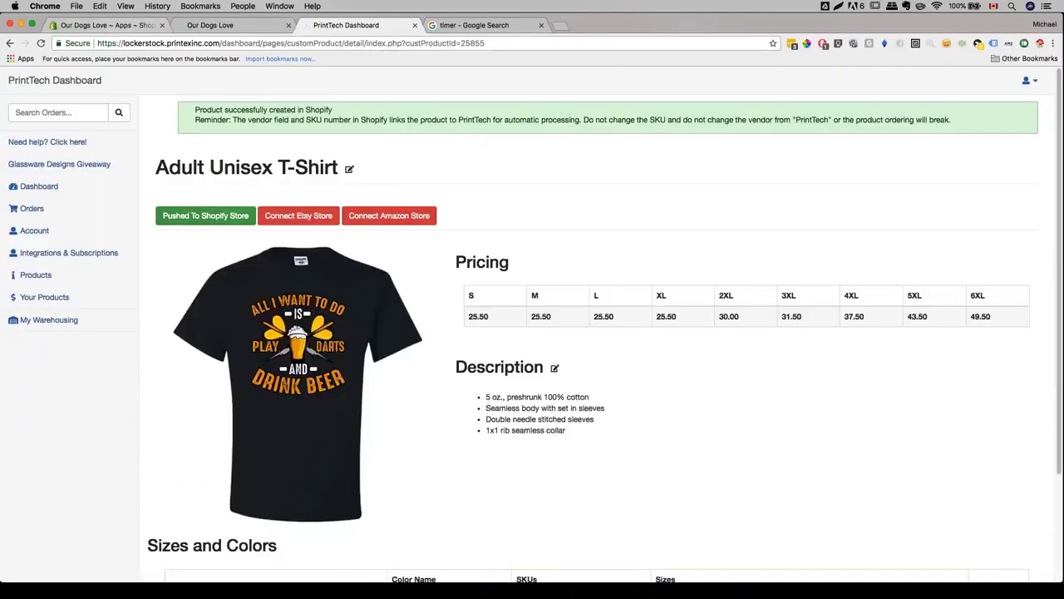
{"action": "left_click", "coordinate": [107, 25]}
{"action": "left_click", "coordinate": [51, 152]}
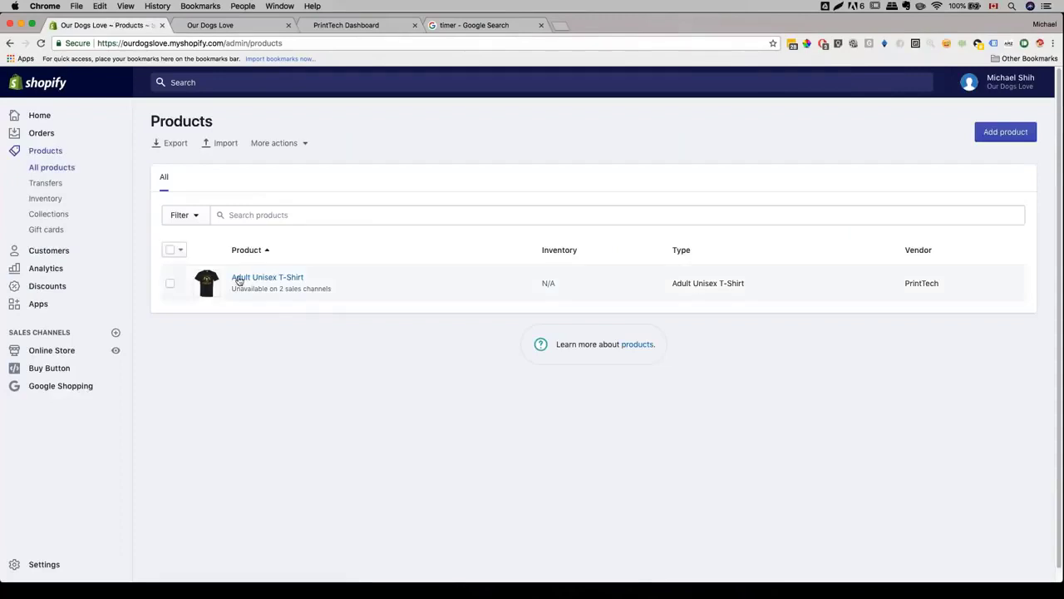
- Check the Adult Unisex T-Shirt's description bullets and darts image, then go back to PrintTech
{"action": "left_click", "coordinate": [239, 280]}
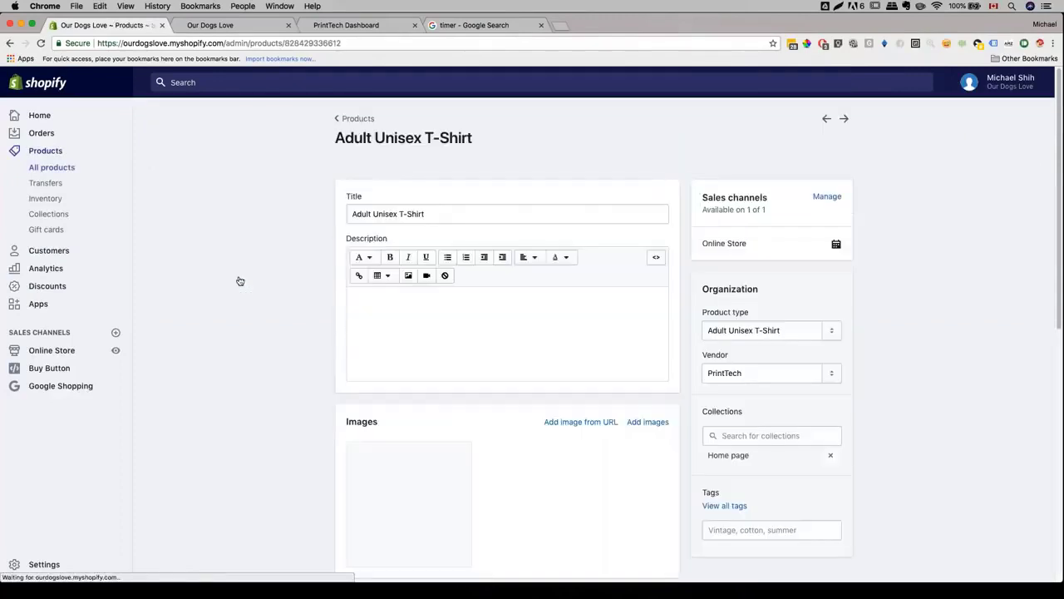
{"action": "scroll", "coordinate": [239, 280], "scroll_direction": "down", "scroll_amount": 1}
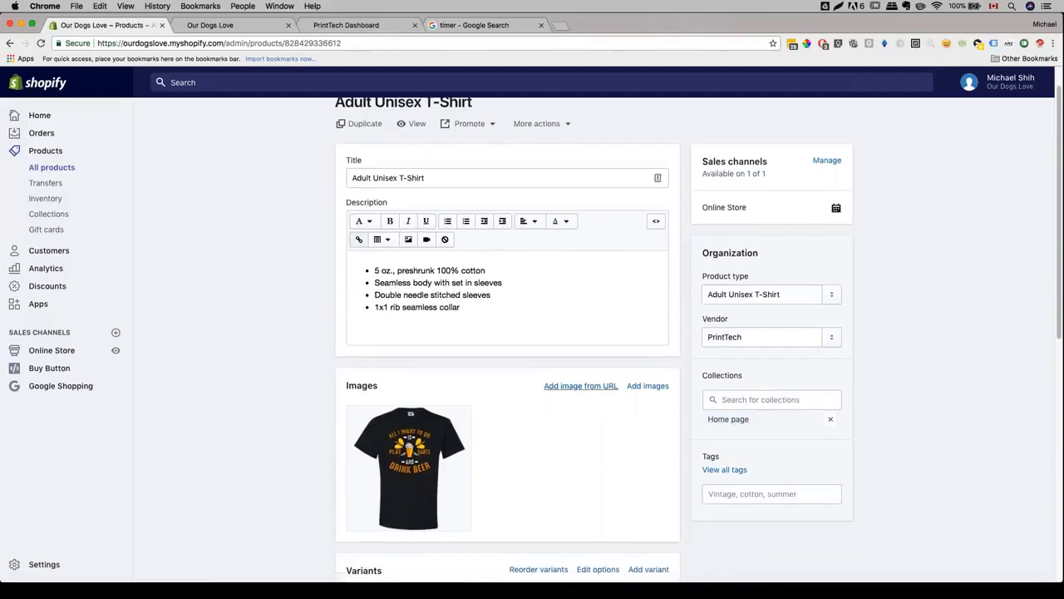
{"action": "left_click", "coordinate": [490, 26]}
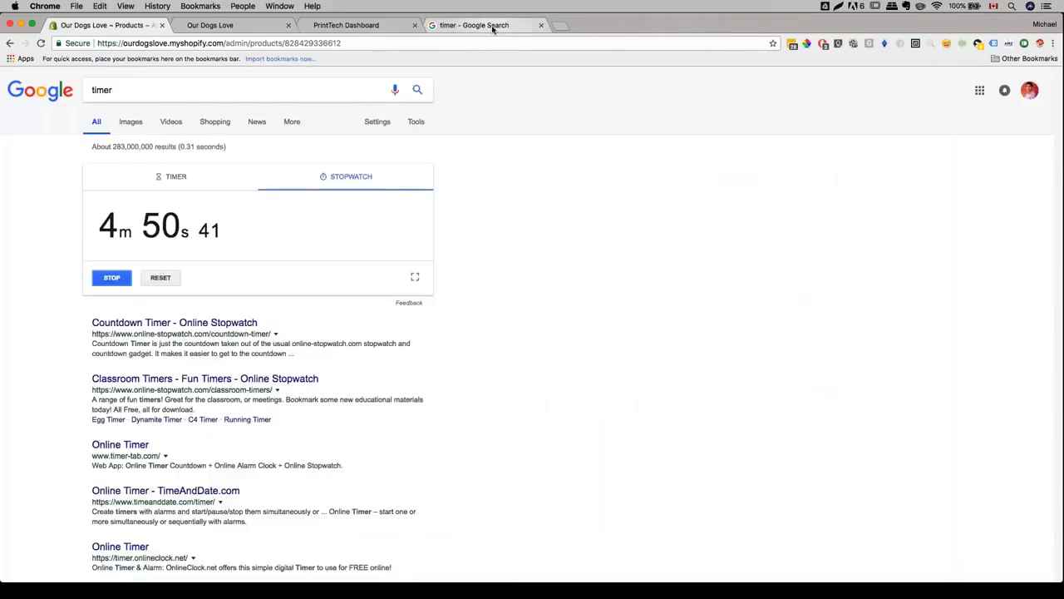
{"action": "key", "text": "super+1"}
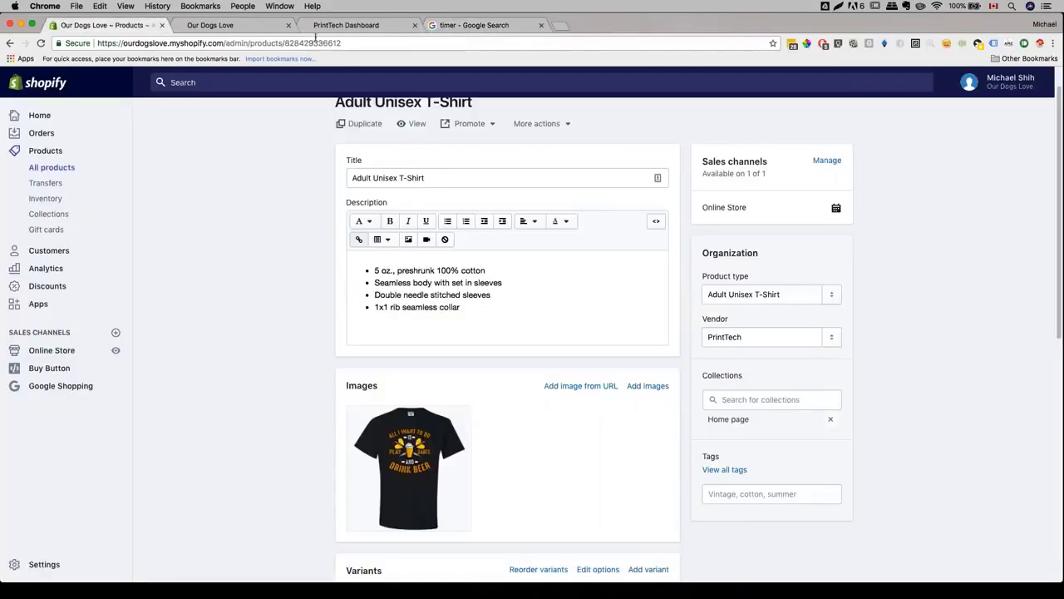
{"action": "left_click", "coordinate": [337, 26]}
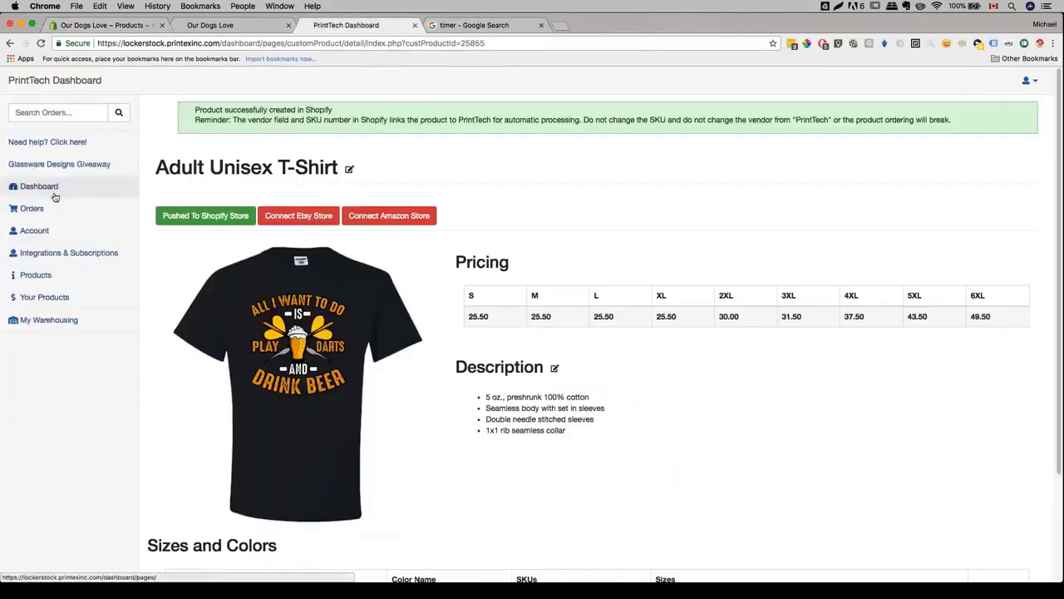
- Begin another new product and select Can Wrap from the base product catalogue
{"action": "left_click", "coordinate": [44, 296]}
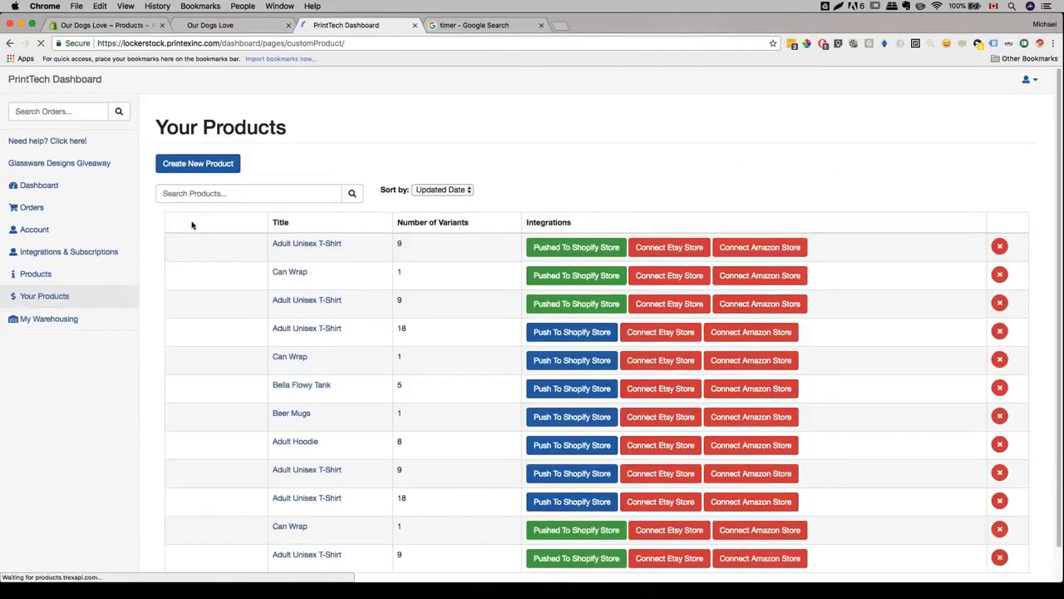
{"action": "left_click", "coordinate": [198, 163]}
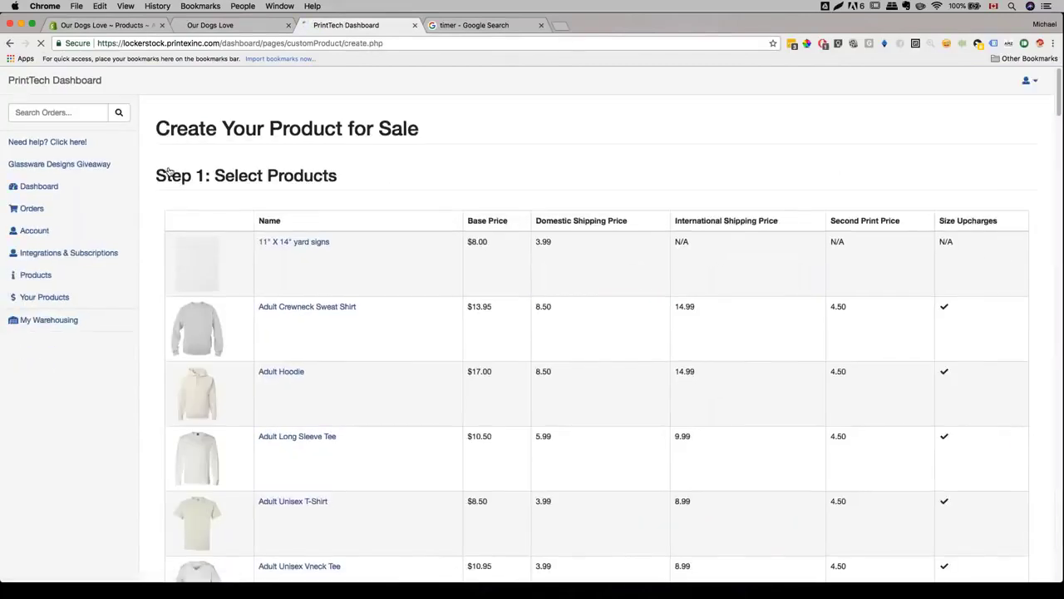
{"action": "scroll", "coordinate": [532, 333], "scroll_direction": "down", "scroll_amount": 1}
{"action": "scroll", "coordinate": [532, 333], "scroll_direction": "down", "scroll_amount": 10}
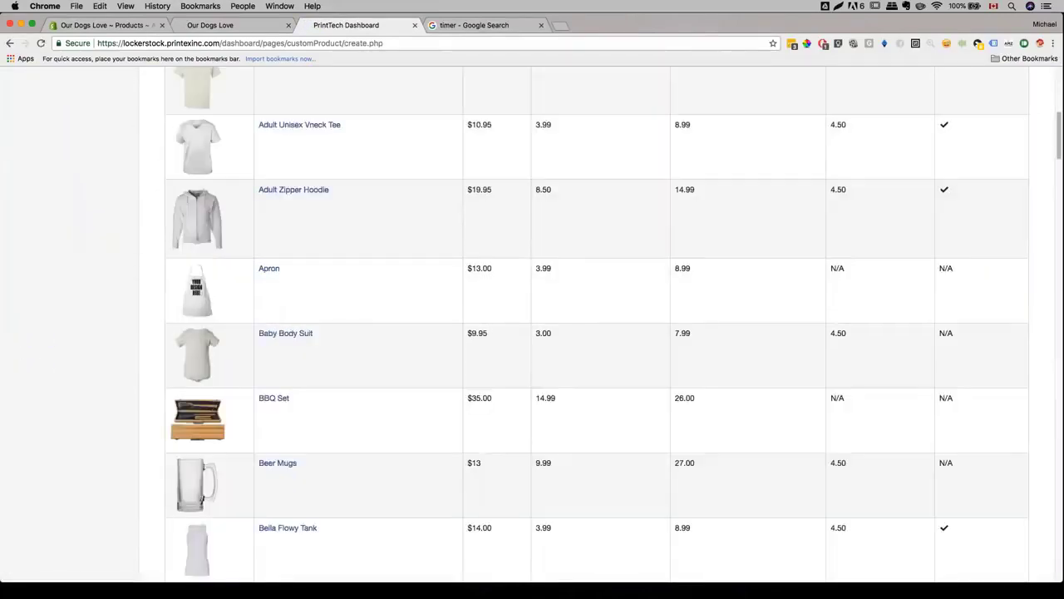
{"action": "scroll", "coordinate": [129, 311], "scroll_direction": "down", "scroll_amount": 2}
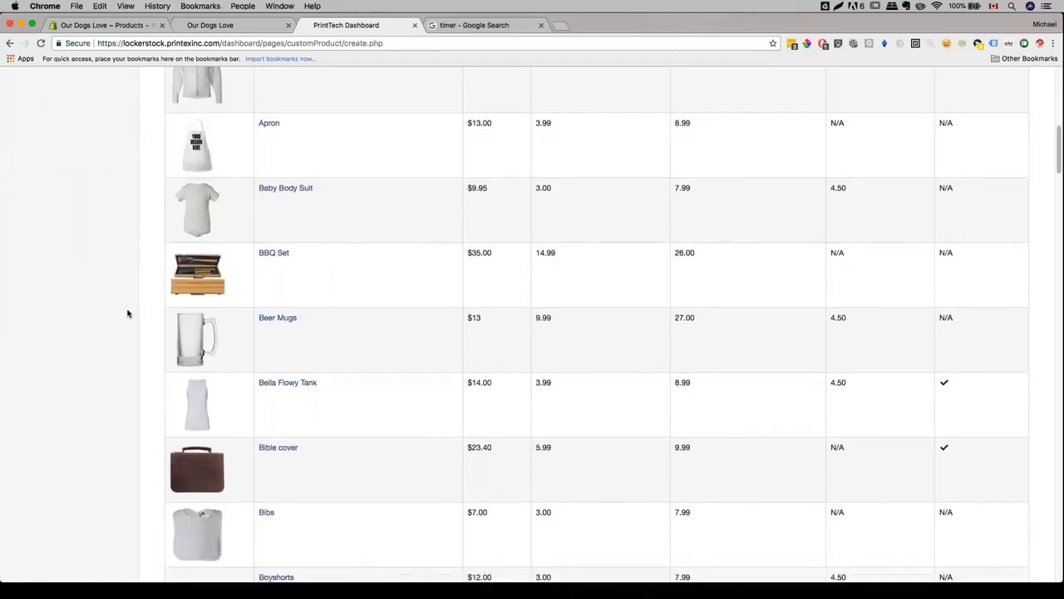
{"action": "scroll", "coordinate": [266, 190], "scroll_direction": "down", "scroll_amount": 1}
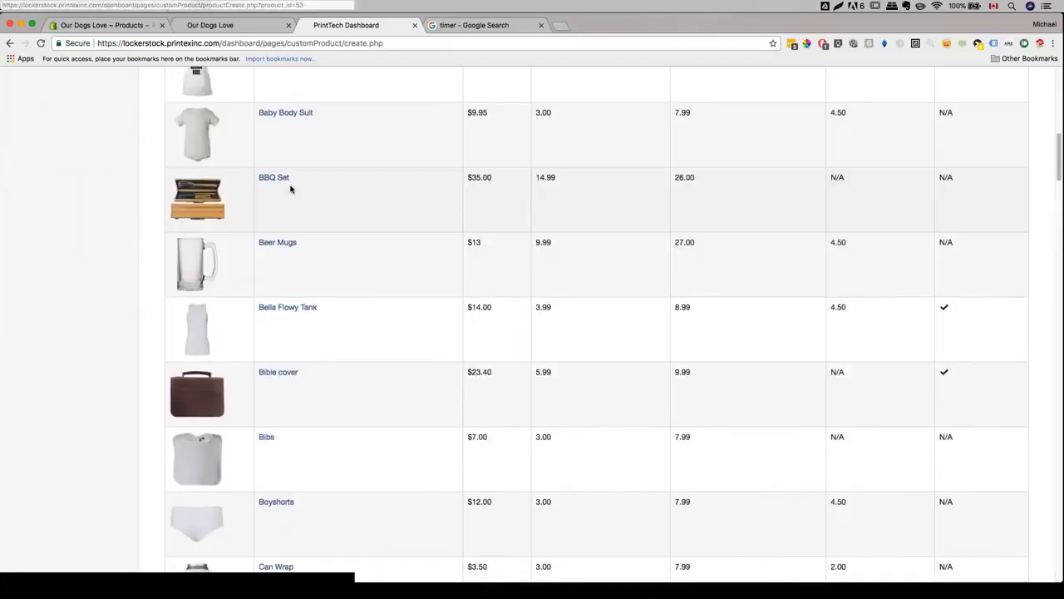
{"action": "scroll", "coordinate": [290, 190], "scroll_direction": "down", "scroll_amount": 2}
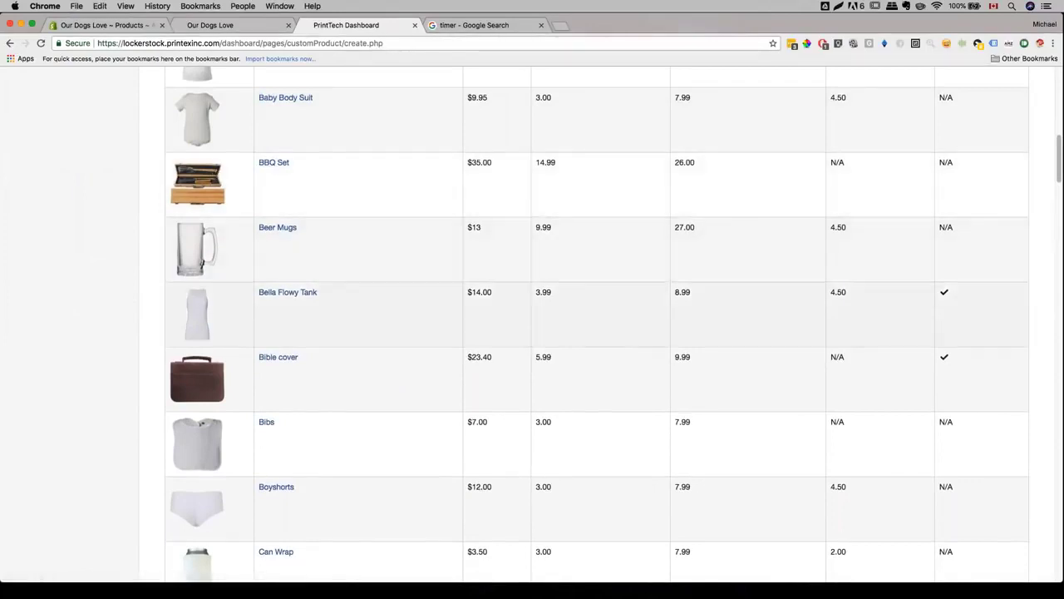
{"action": "scroll", "coordinate": [249, 257], "scroll_direction": "down", "scroll_amount": 5}
{"action": "scroll", "coordinate": [217, 239], "scroll_direction": "down", "scroll_amount": 8}
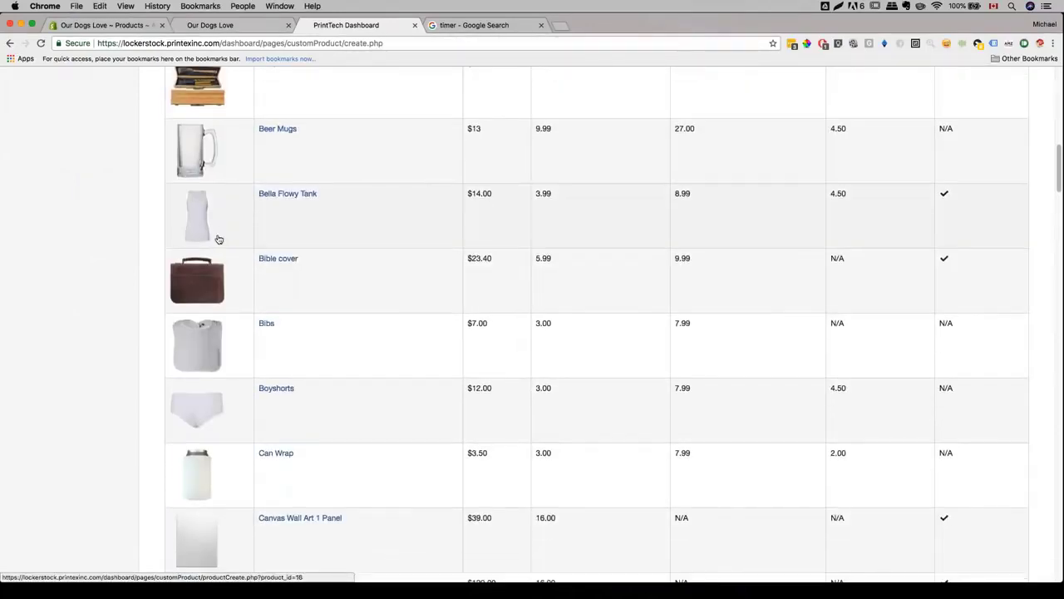
{"action": "scroll", "coordinate": [218, 240], "scroll_direction": "up", "scroll_amount": 3}
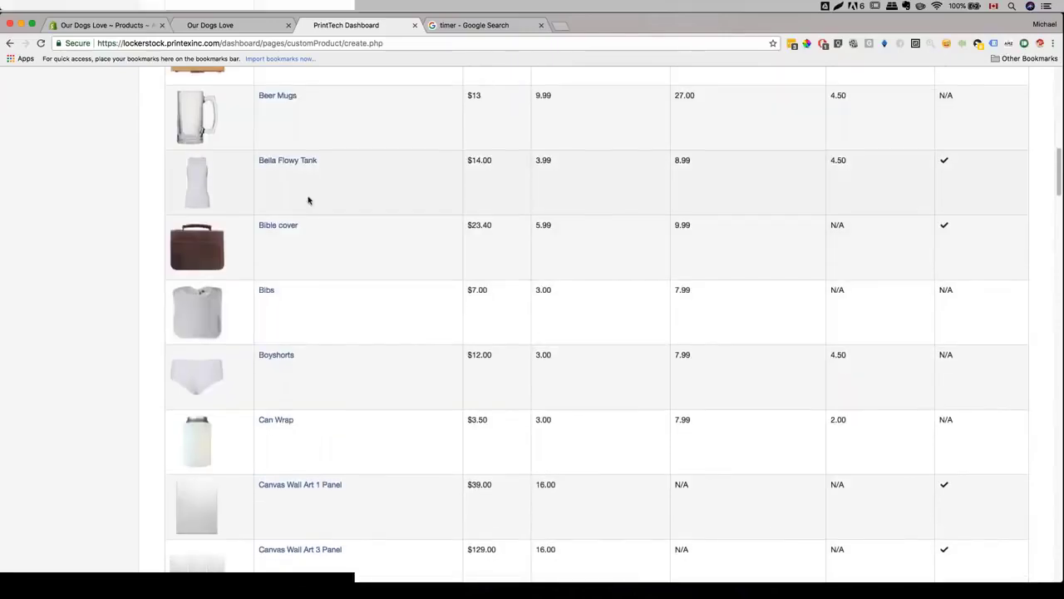
{"action": "scroll", "coordinate": [290, 240], "scroll_direction": "down", "scroll_amount": 8}
{"action": "scroll", "coordinate": [288, 241], "scroll_direction": "down", "scroll_amount": 10}
{"action": "scroll", "coordinate": [287, 240], "scroll_direction": "up", "scroll_amount": 10}
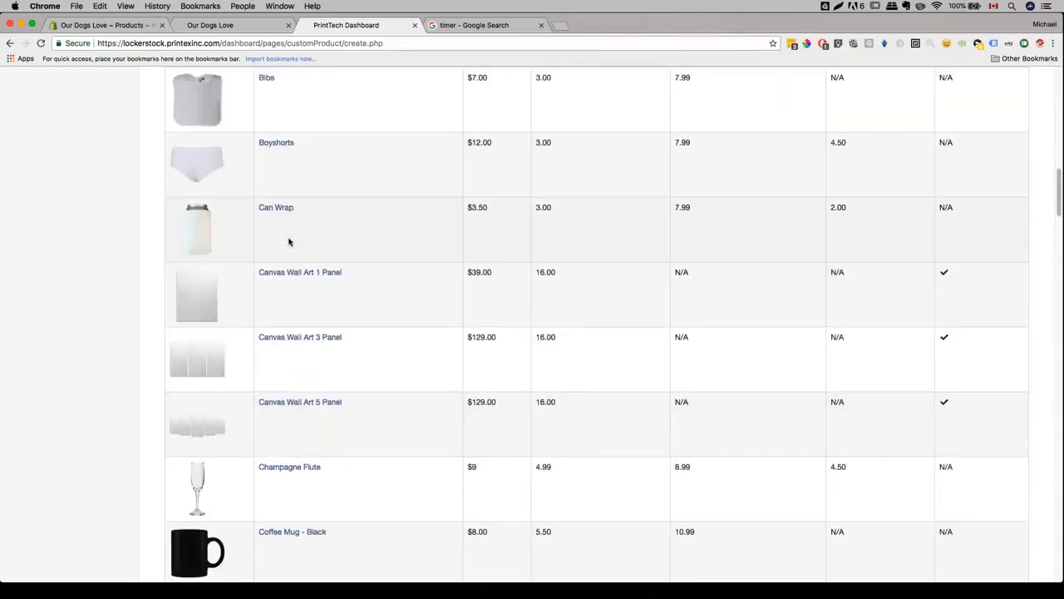
{"action": "scroll", "coordinate": [288, 233], "scroll_direction": "down", "scroll_amount": 2}
{"action": "scroll", "coordinate": [286, 226], "scroll_direction": "up", "scroll_amount": 2}
{"action": "left_click", "coordinate": [278, 208]}
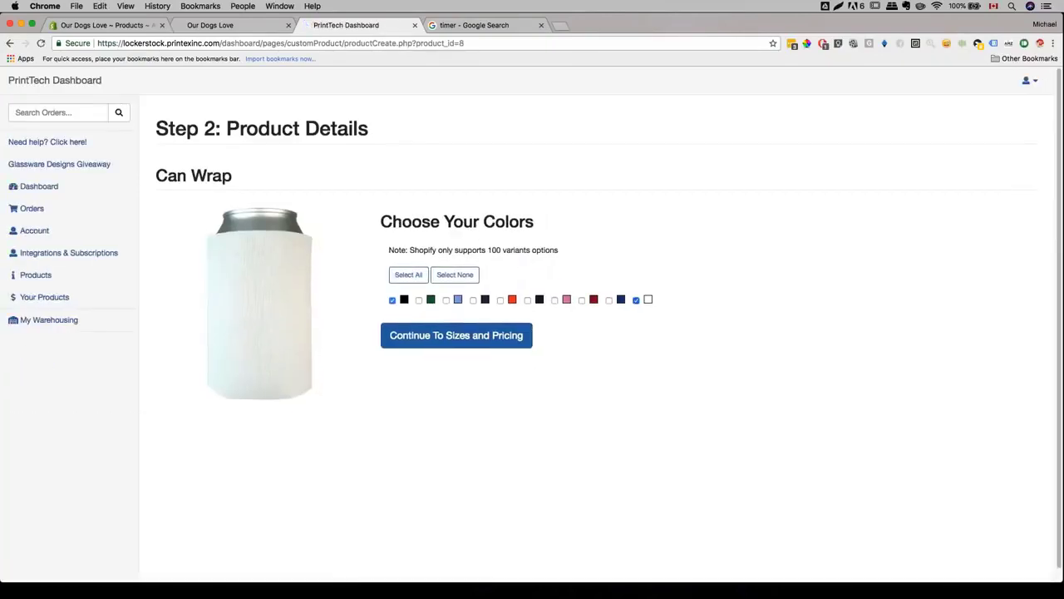
- Keep only black for the Can Wrap, accept pricing and title, and save to mockups
{"action": "left_click", "coordinate": [636, 300]}
{"action": "left_click", "coordinate": [405, 345]}
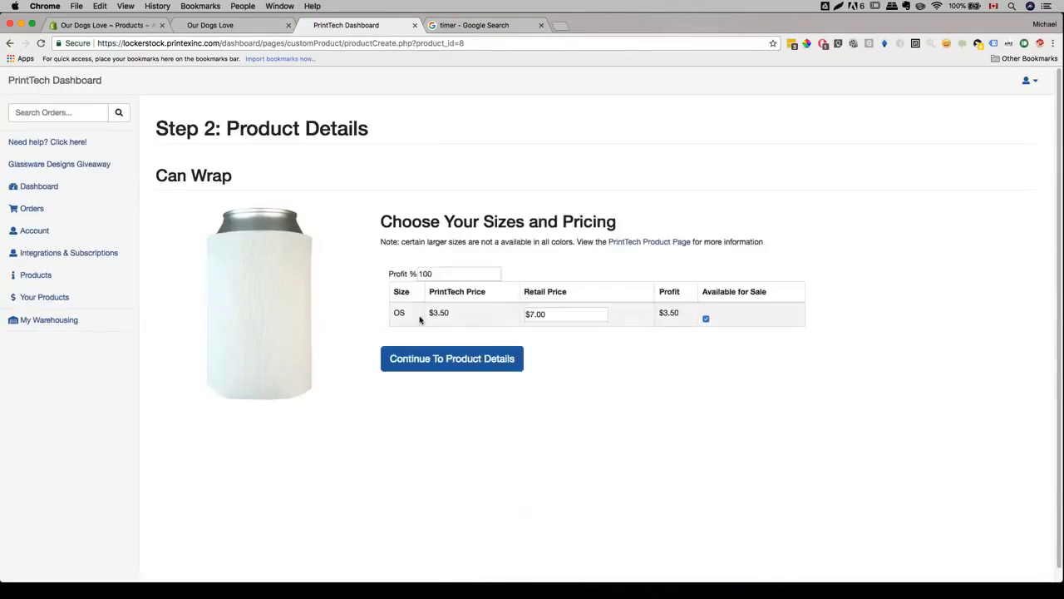
{"action": "left_click", "coordinate": [399, 360]}
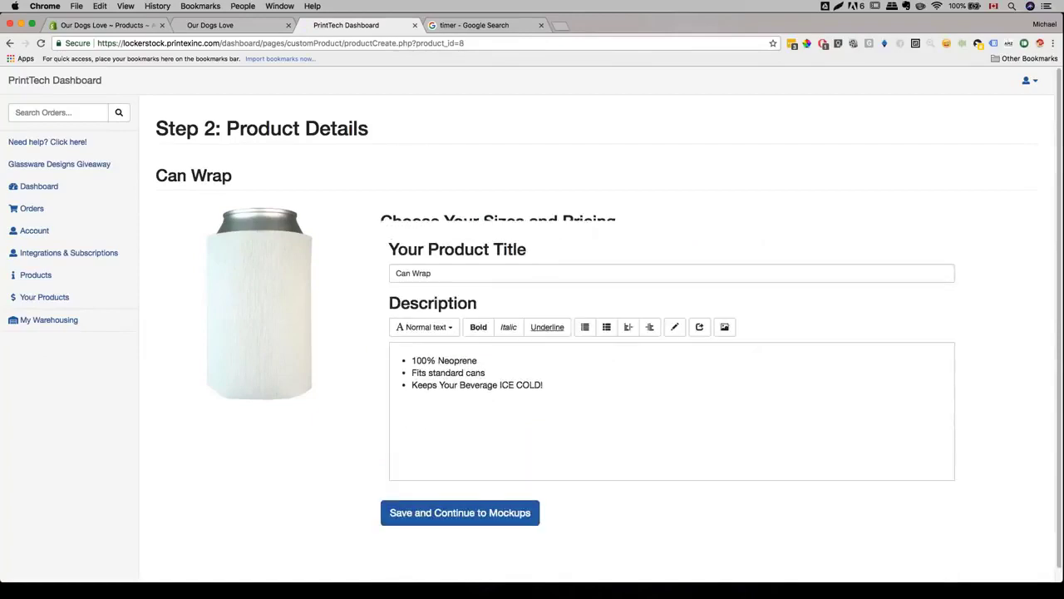
{"action": "left_click", "coordinate": [396, 253]}
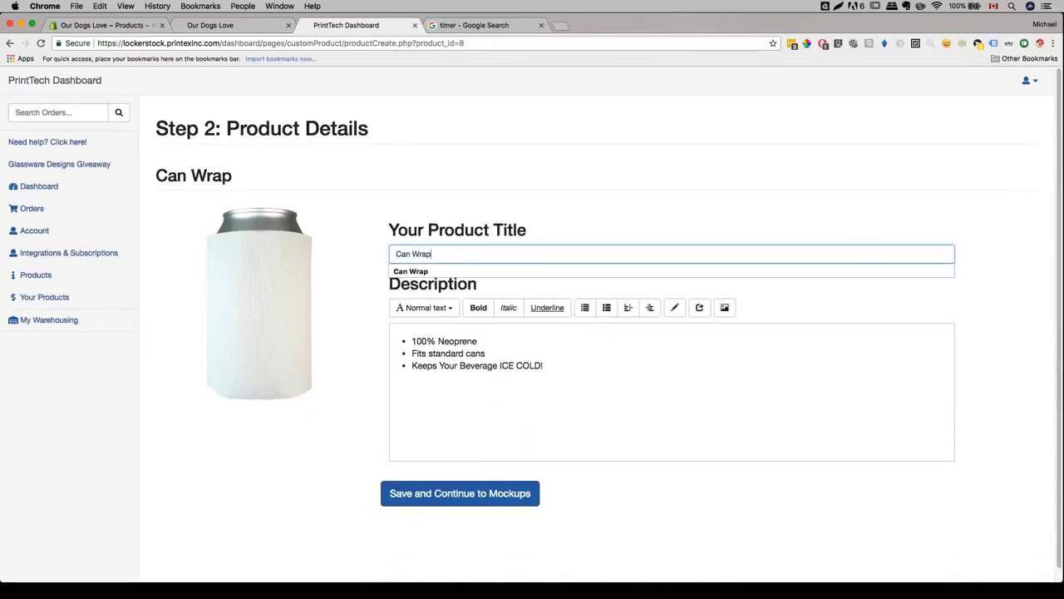
{"action": "left_click", "coordinate": [408, 497]}
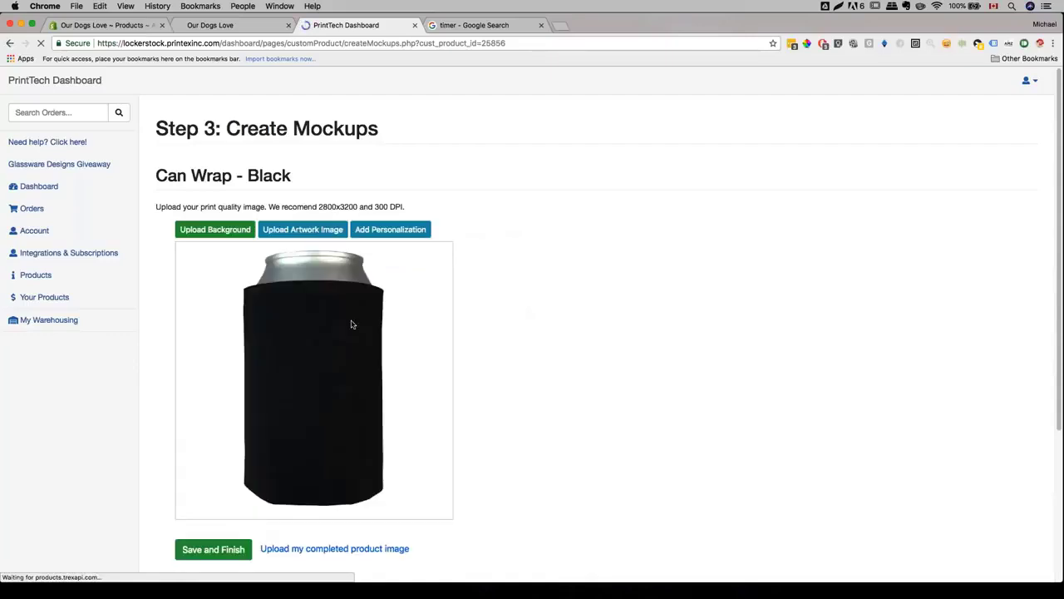
- Upload the darts-and-beer artwork and center and enlarge it across the can front
{"action": "left_click", "coordinate": [301, 230]}
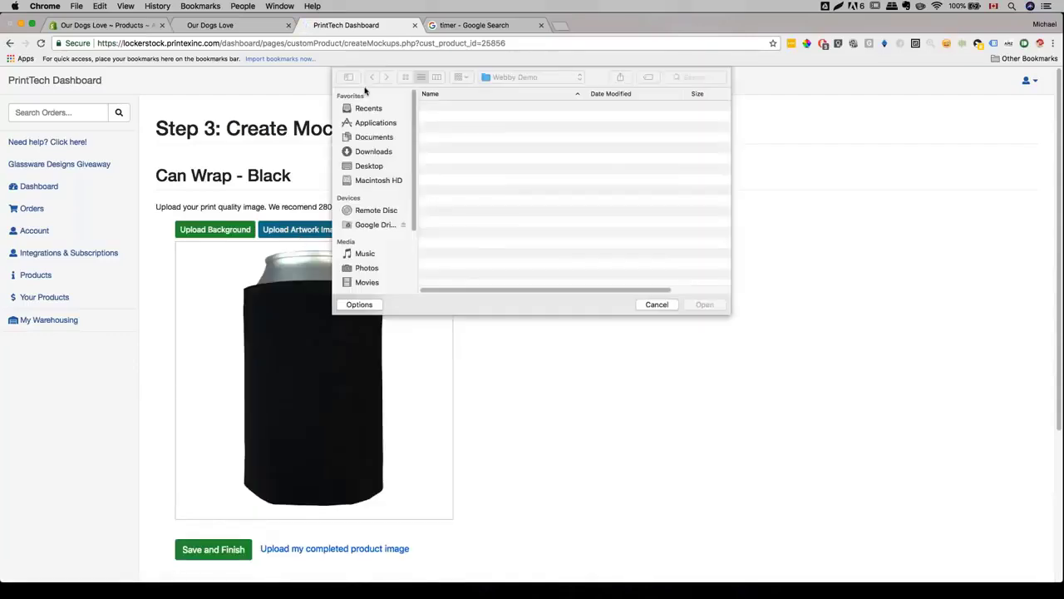
{"action": "double_click", "coordinate": [455, 106]}
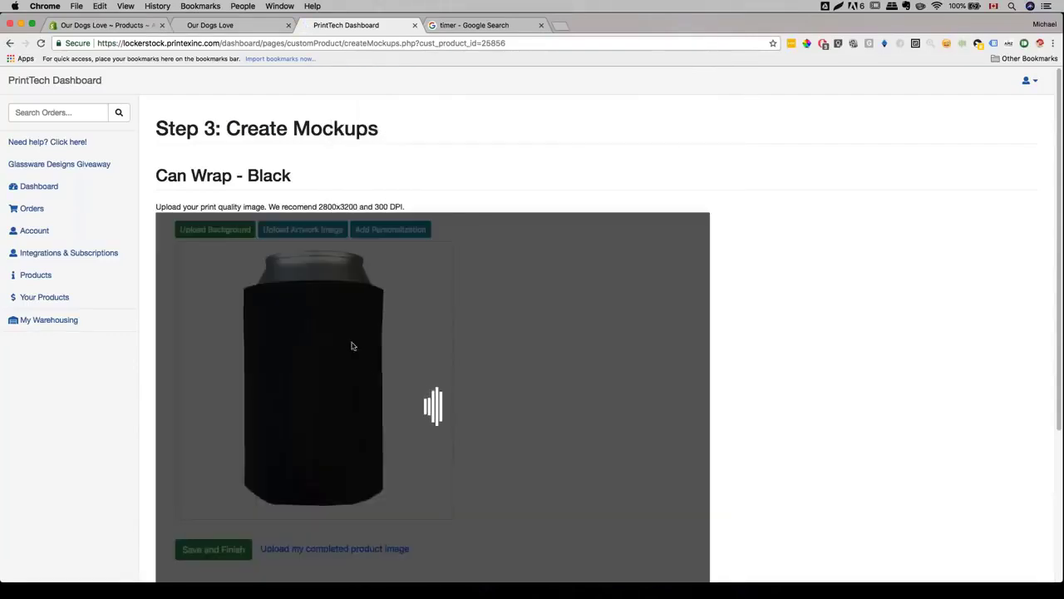
{"action": "left_click_drag", "start_coordinate": [225, 330], "coordinate": [258, 331]}
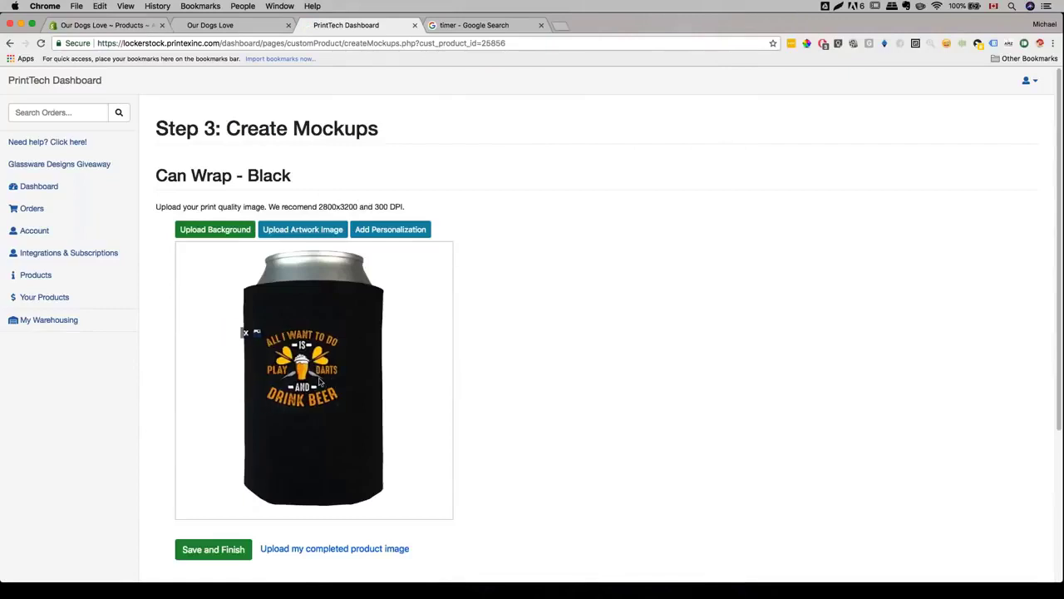
{"action": "left_click_drag", "start_coordinate": [339, 407], "coordinate": [373, 437]}
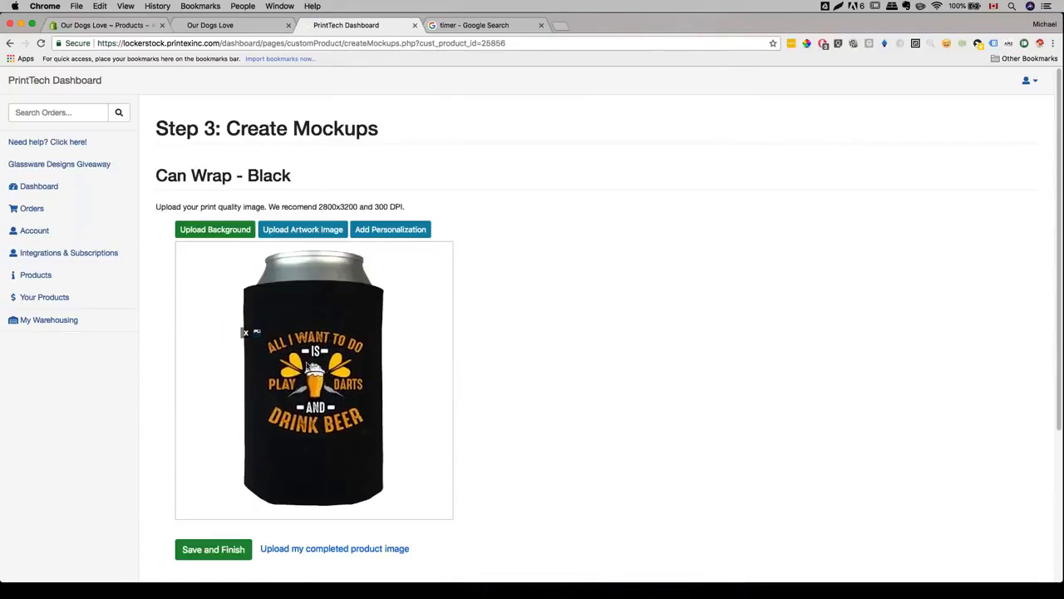
{"action": "left_click_drag", "start_coordinate": [247, 332], "coordinate": [318, 377]}
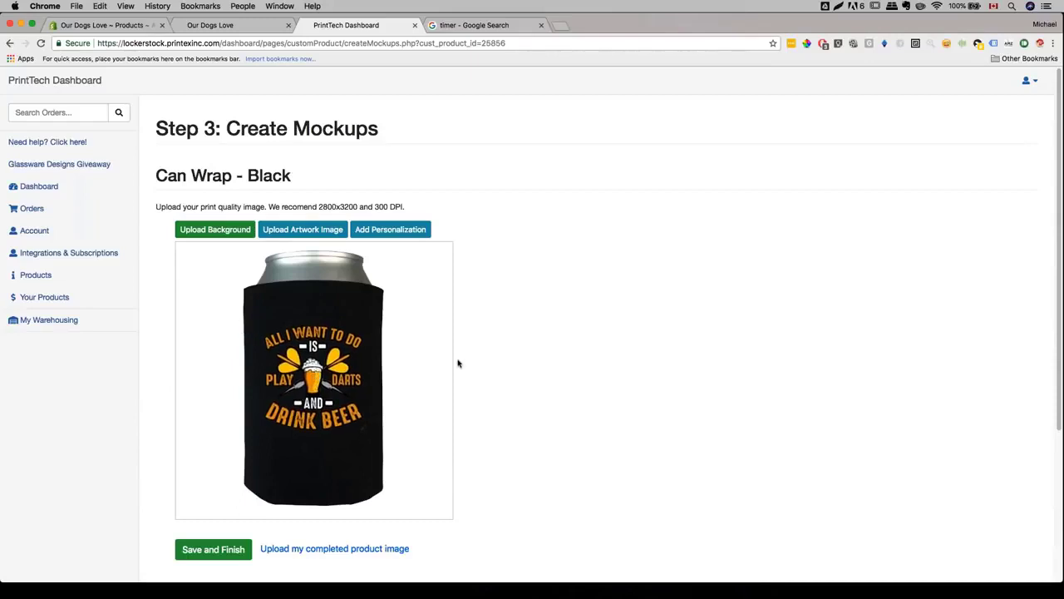
- Review the 2800x3200, 300 DPI image upload recommendation note
{"action": "scroll", "coordinate": [432, 380], "scroll_direction": "down", "scroll_amount": 2}
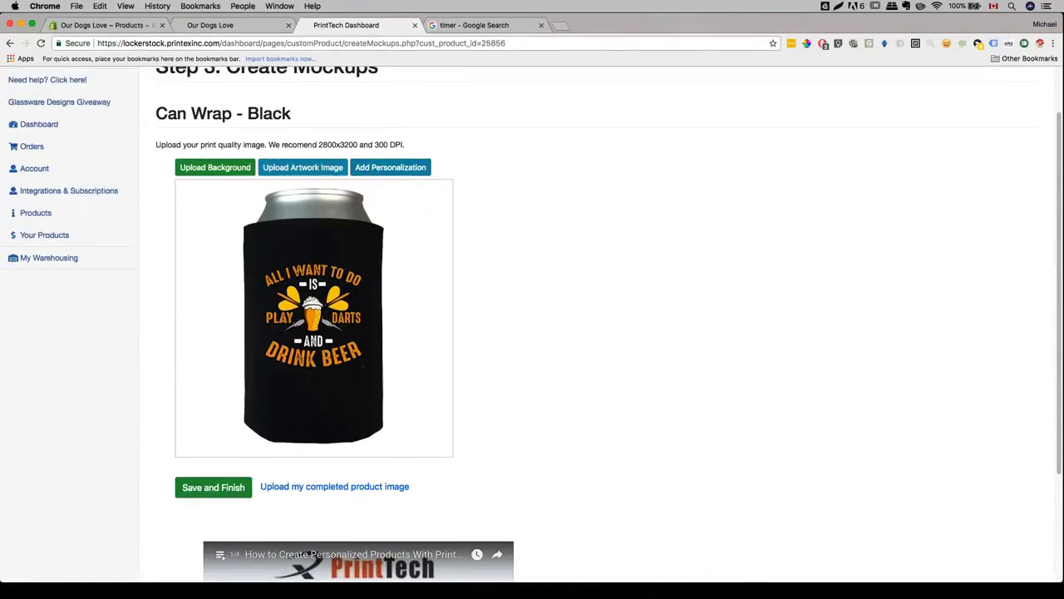
{"action": "scroll", "coordinate": [532, 325], "scroll_direction": "down", "scroll_amount": 2}
{"action": "scroll", "coordinate": [532, 325], "scroll_direction": "up", "scroll_amount": 2}
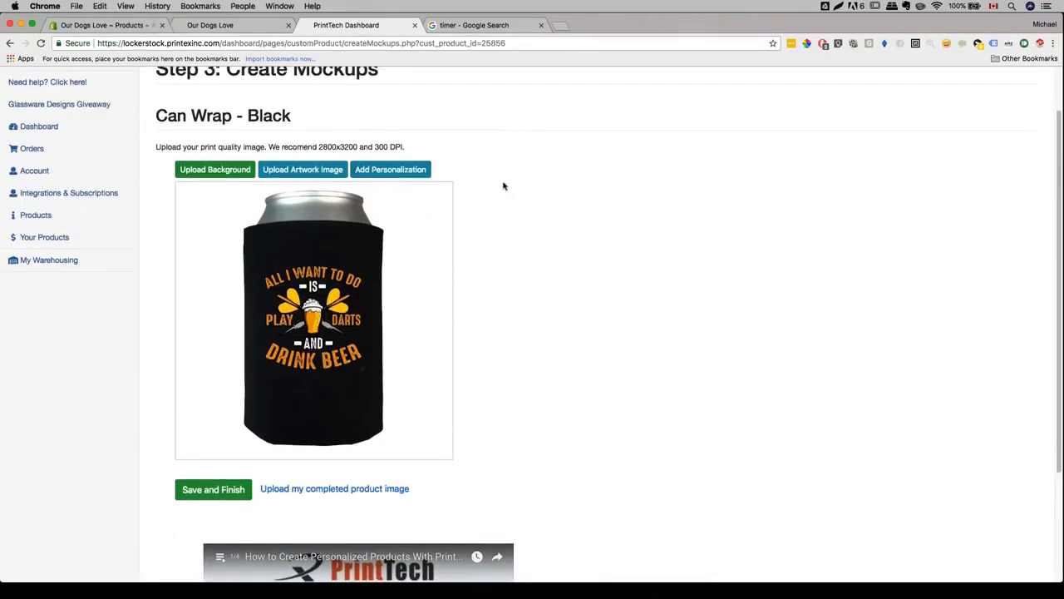
{"action": "triple_click", "coordinate": [338, 147]}
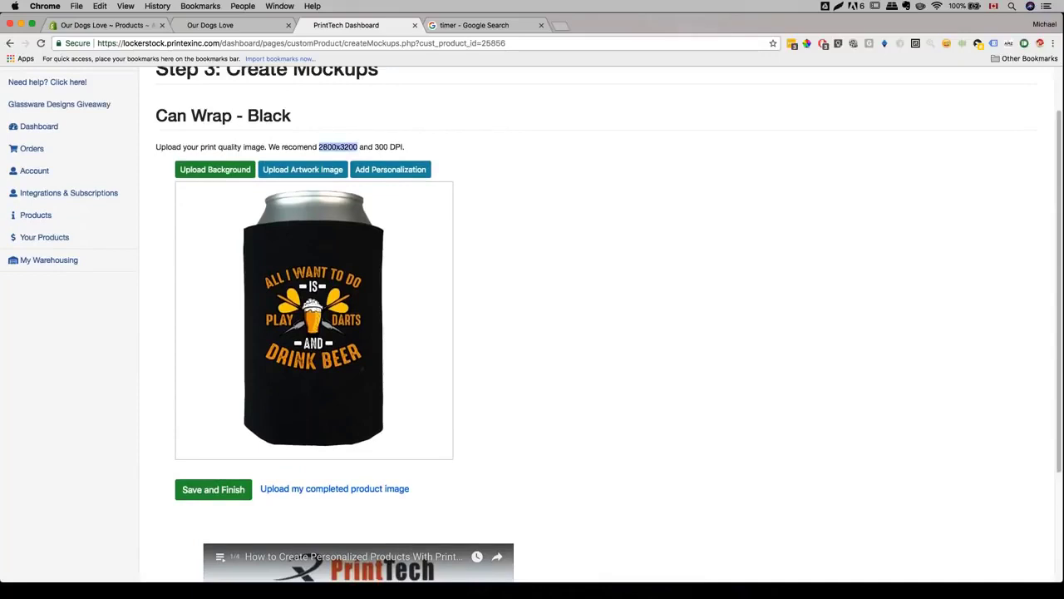
{"action": "left_click", "coordinate": [324, 146]}
{"action": "left_click_drag", "start_coordinate": [333, 146], "coordinate": [424, 153]}
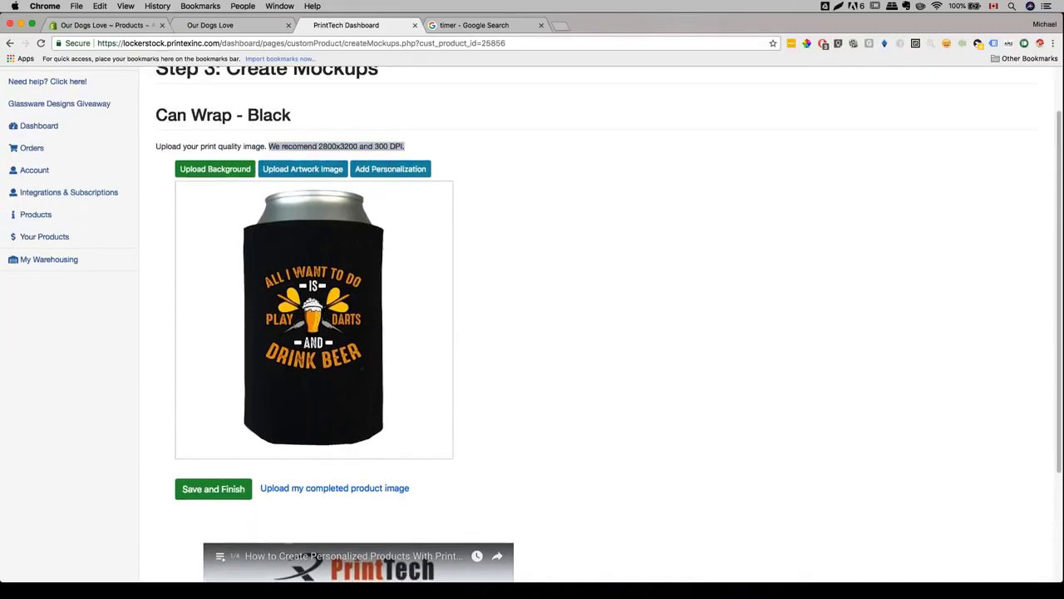
{"action": "scroll", "coordinate": [532, 333], "scroll_direction": "down", "scroll_amount": 3}
- Save the Can Wrap mockup, push it to Shopify, and go back to the Shopify admin
{"action": "left_click", "coordinate": [213, 337]}
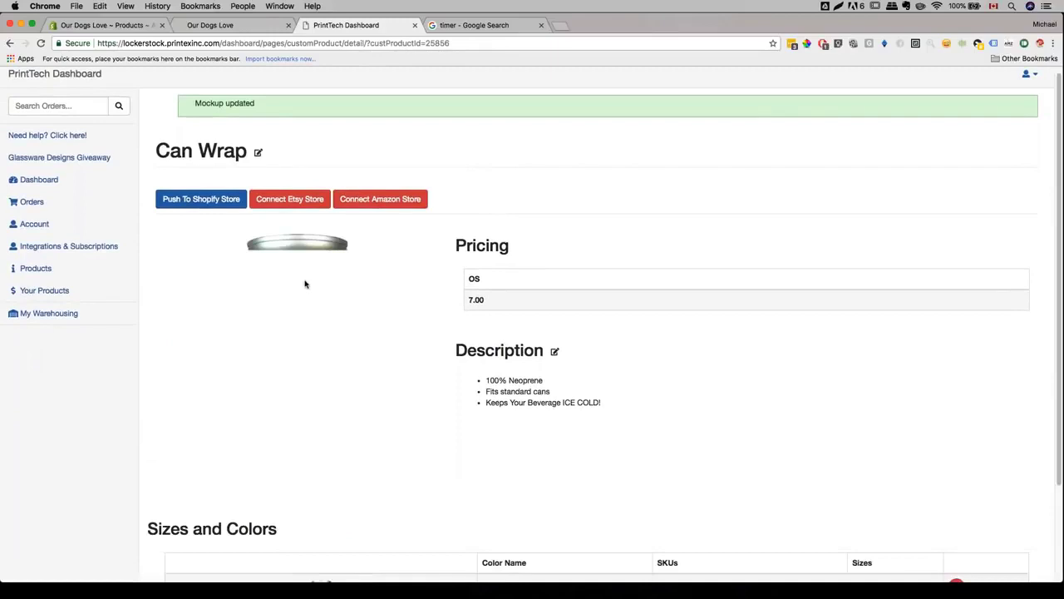
{"action": "left_click", "coordinate": [201, 199]}
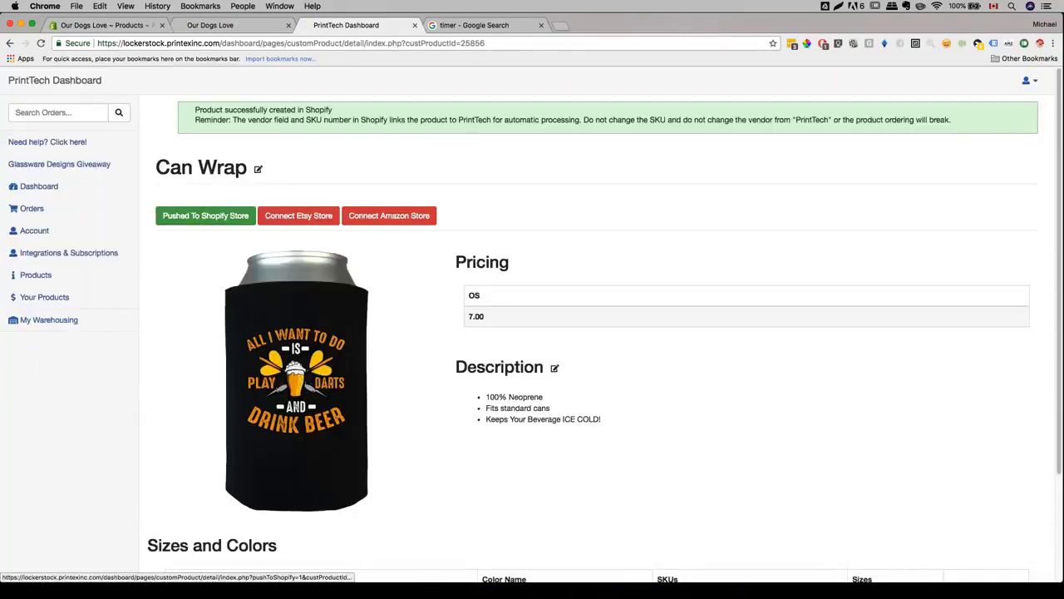
{"action": "left_click", "coordinate": [122, 29]}
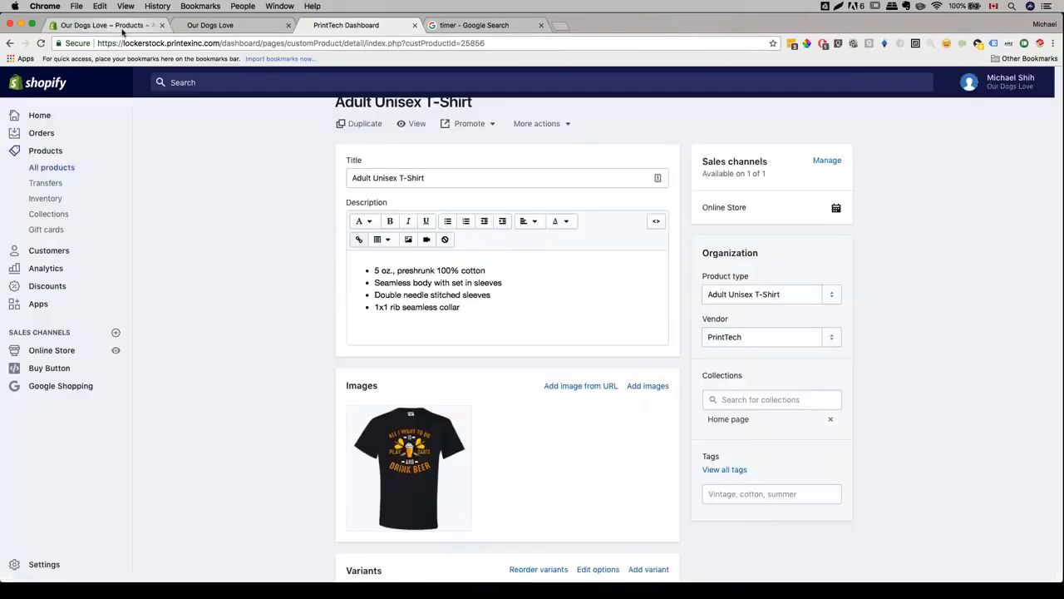
- Open the Can Wrap product from All products
{"action": "left_click", "coordinate": [58, 169]}
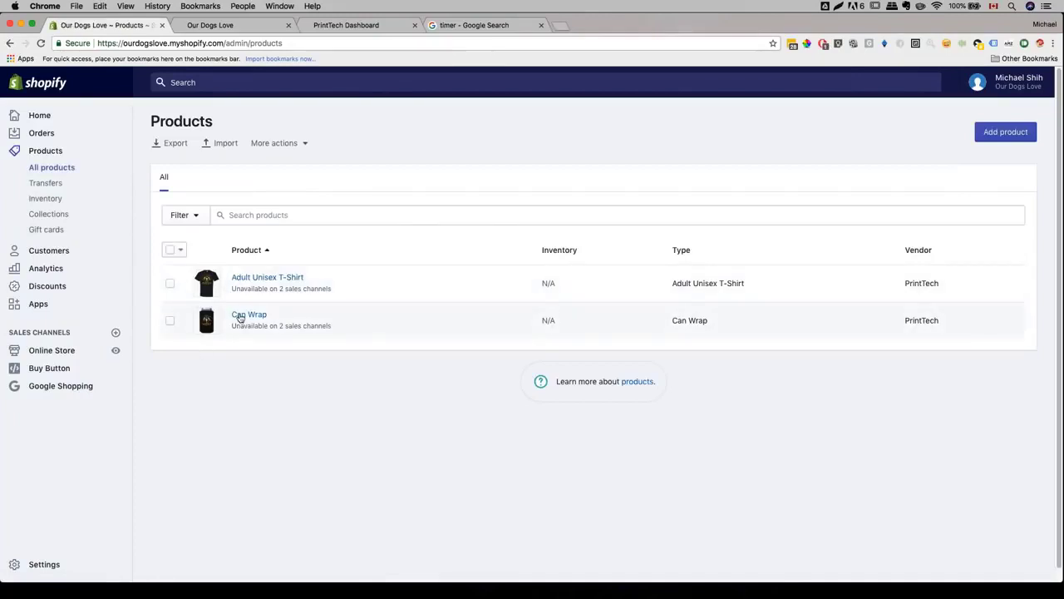
{"action": "left_click", "coordinate": [240, 316]}
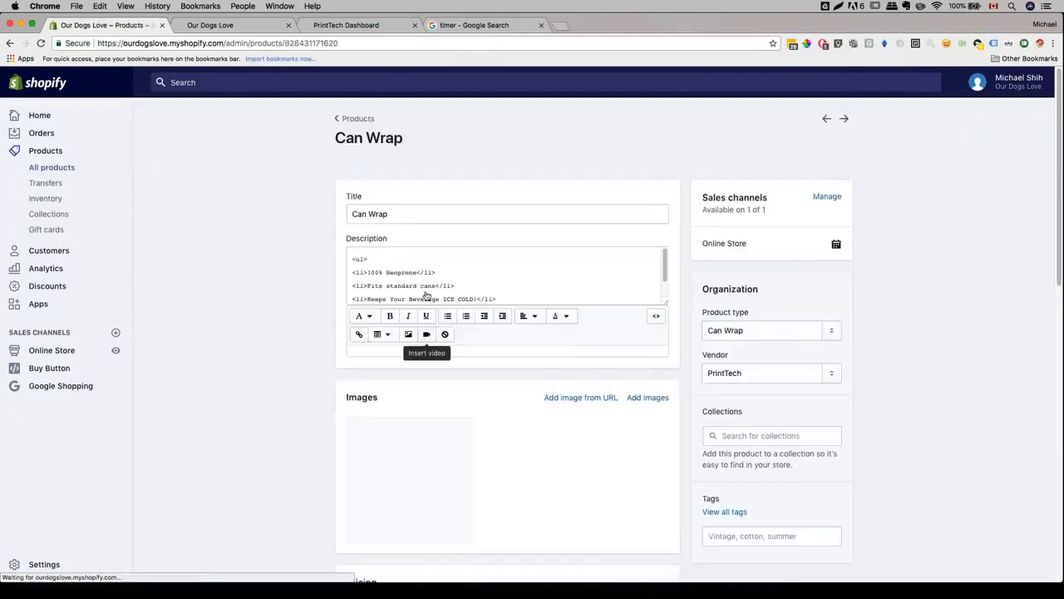
{"action": "scroll", "coordinate": [440, 257], "scroll_direction": "down", "scroll_amount": 5}
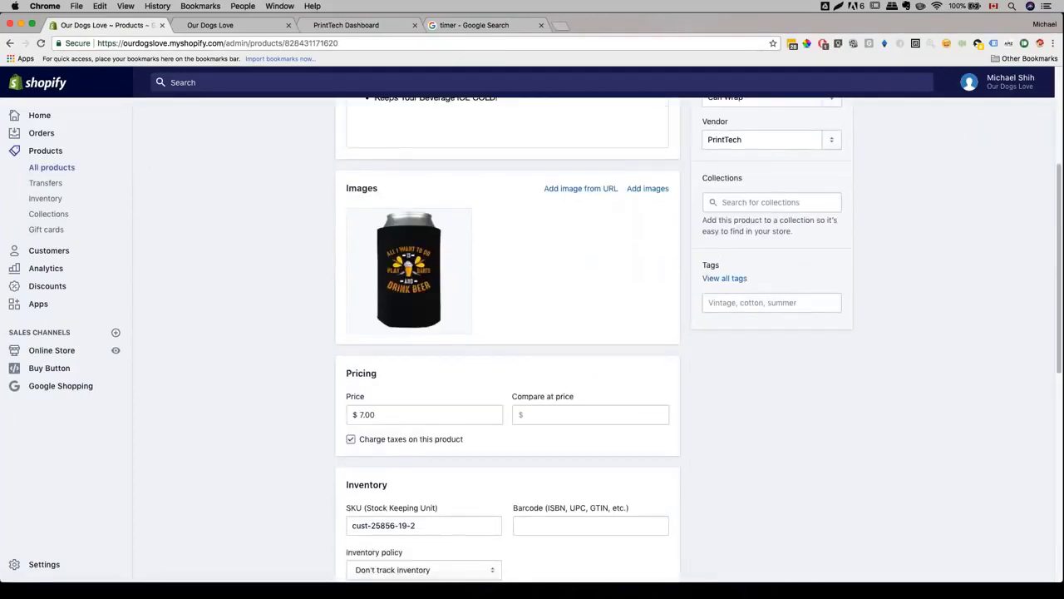
{"action": "mouse_move", "coordinate": [439, 257]}
{"action": "scroll", "coordinate": [440, 256], "scroll_direction": "up", "scroll_amount": 1}
{"action": "scroll", "coordinate": [440, 256], "scroll_direction": "up", "scroll_amount": 3}
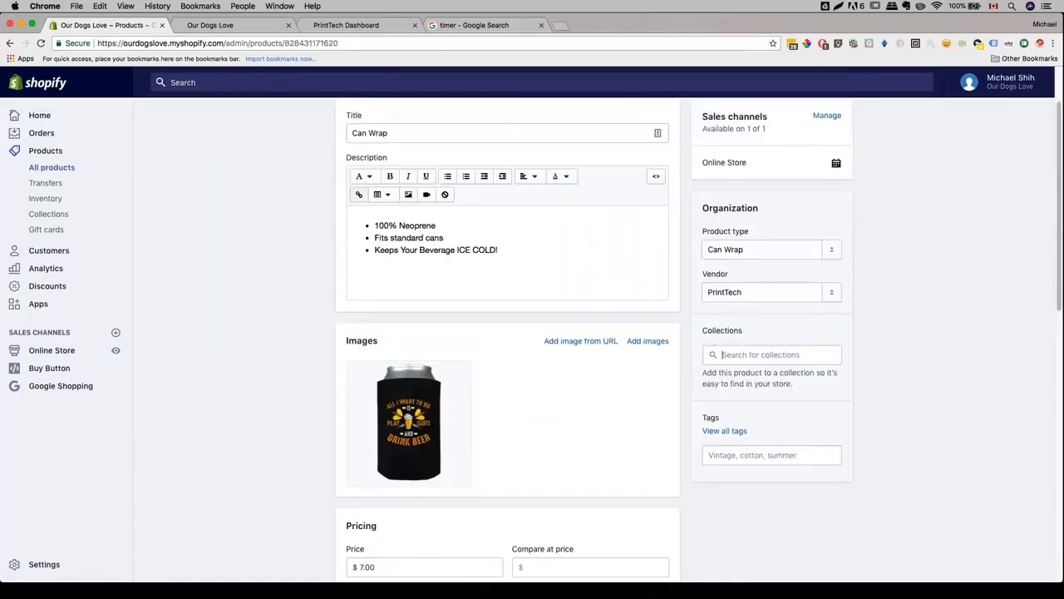
- Add Can Wrap to the Home page collection, save, and view the storefront
{"action": "left_click", "coordinate": [748, 355]}
{"action": "left_click", "coordinate": [750, 404]}
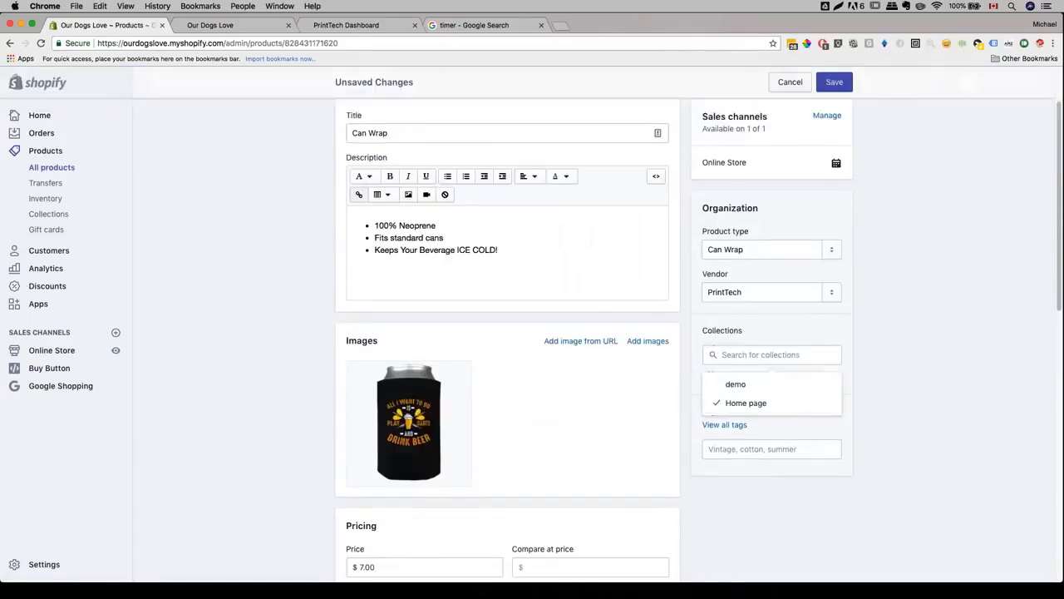
{"action": "left_click", "coordinate": [834, 82]}
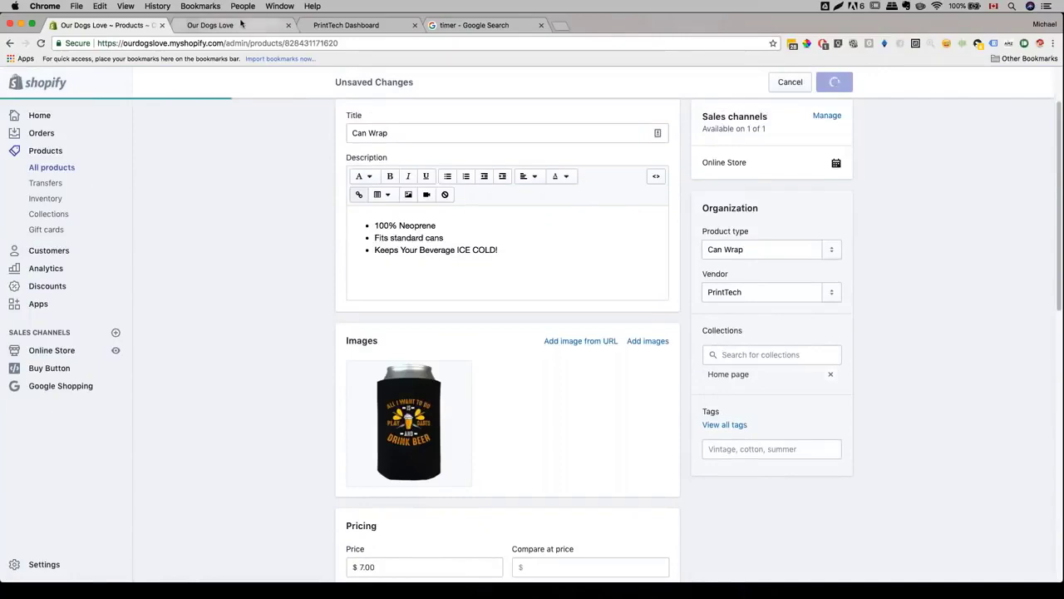
{"action": "left_click", "coordinate": [210, 25]}
{"action": "scroll", "coordinate": [305, 278], "scroll_direction": "down", "scroll_amount": 2}
{"action": "scroll", "coordinate": [305, 278], "scroll_direction": "down", "scroll_amount": 3}
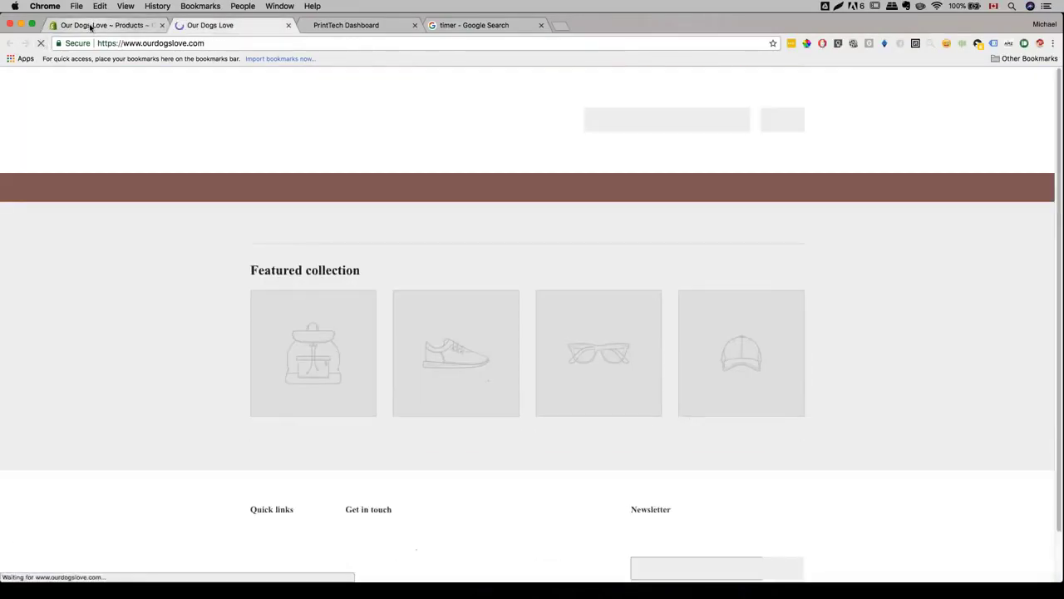
- Reload the storefront, then start customizing the current Supply theme
{"action": "left_click", "coordinate": [125, 25]}
{"action": "left_click", "coordinate": [213, 25]}
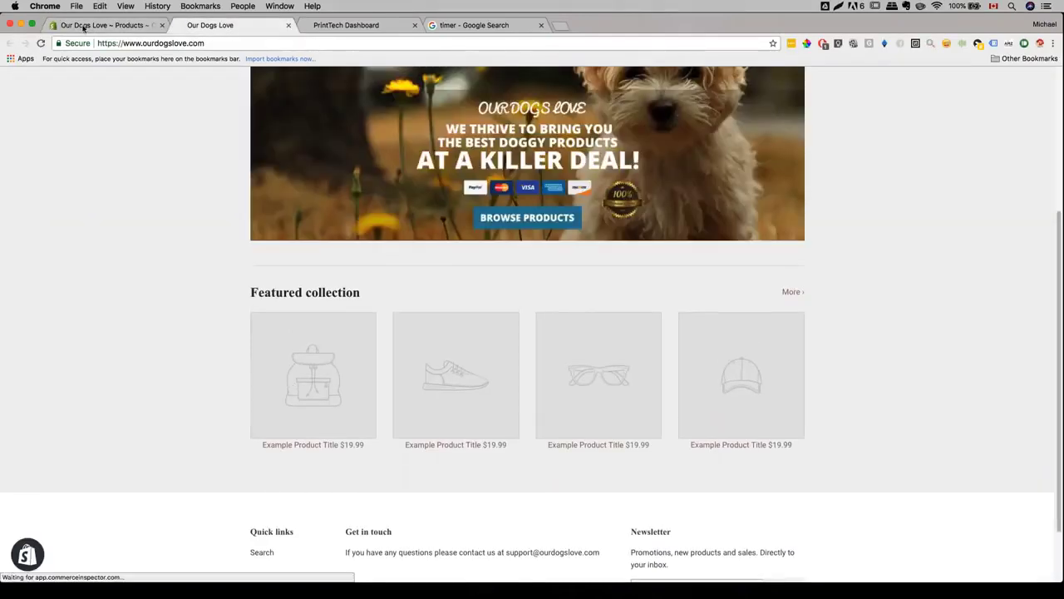
{"action": "left_click", "coordinate": [89, 25]}
{"action": "left_click", "coordinate": [54, 351]}
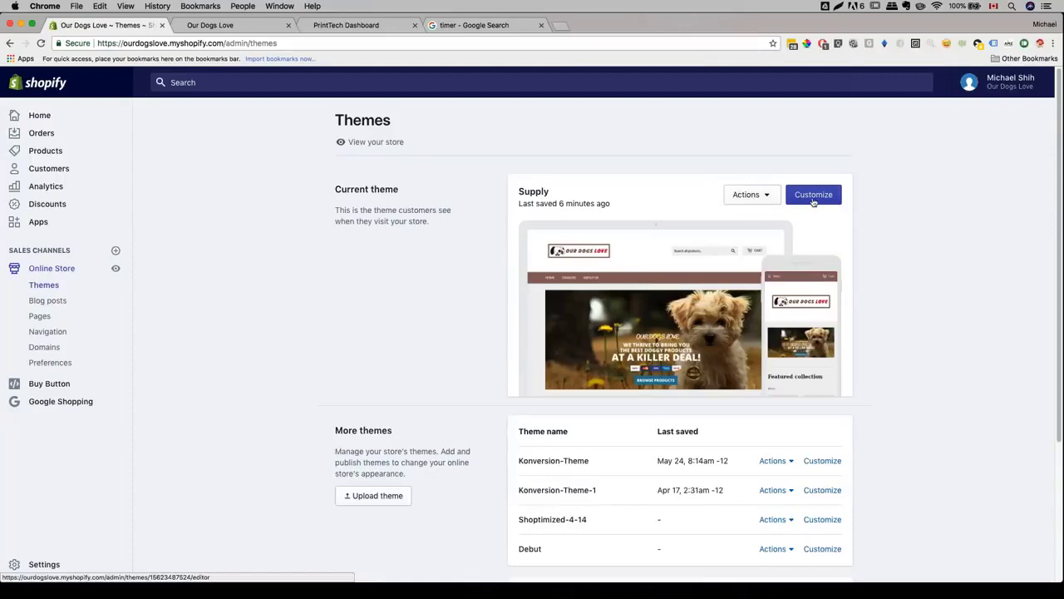
{"action": "left_click", "coordinate": [813, 196]}
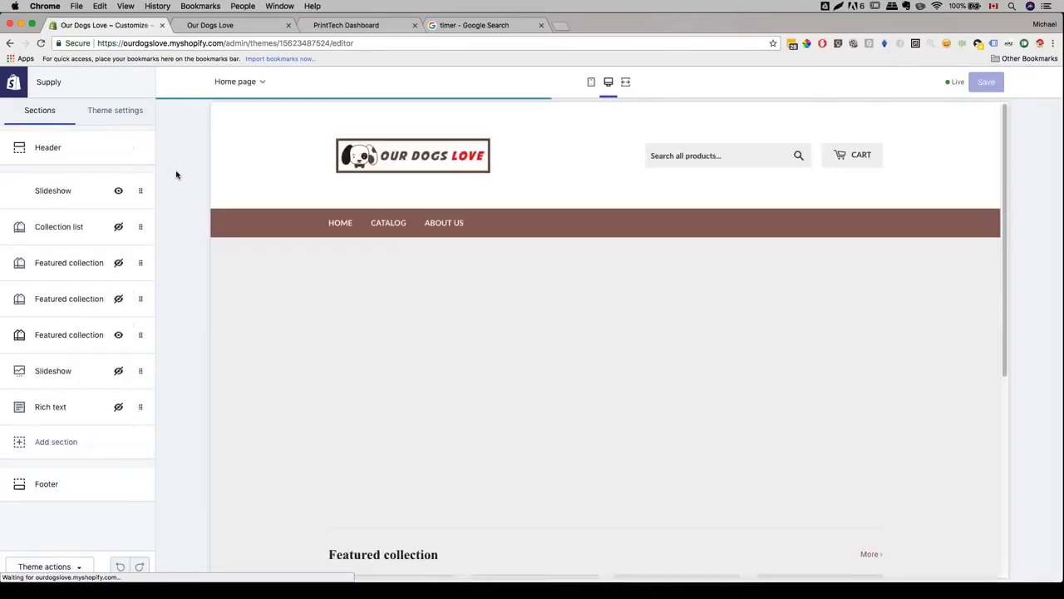
- Set the Featured collection section to show the Home page collection
{"action": "scroll", "coordinate": [292, 299], "scroll_direction": "down", "scroll_amount": 3}
{"action": "left_click", "coordinate": [99, 336]}
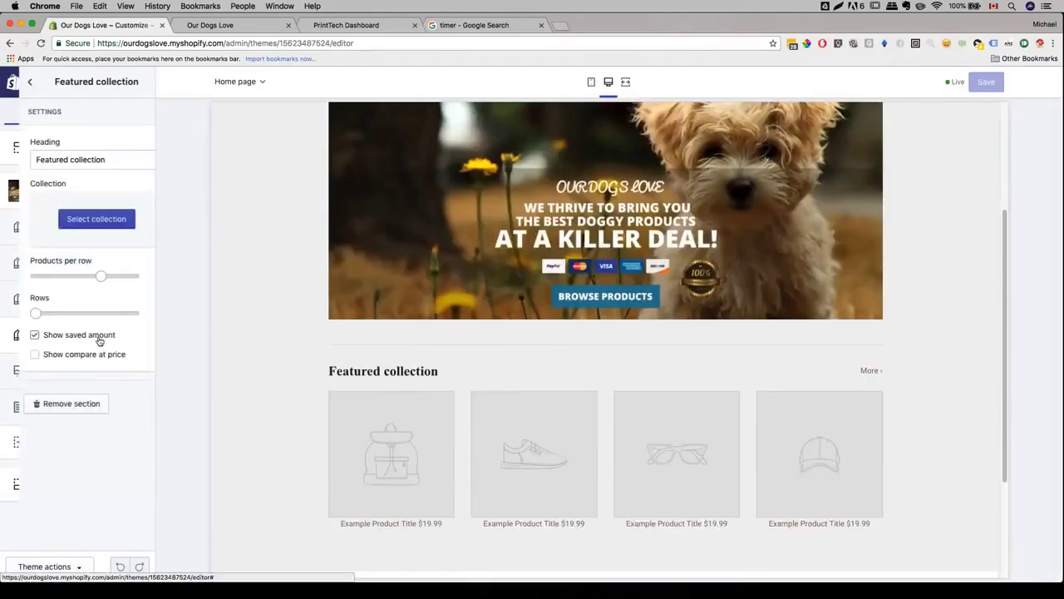
{"action": "left_click", "coordinate": [83, 217]}
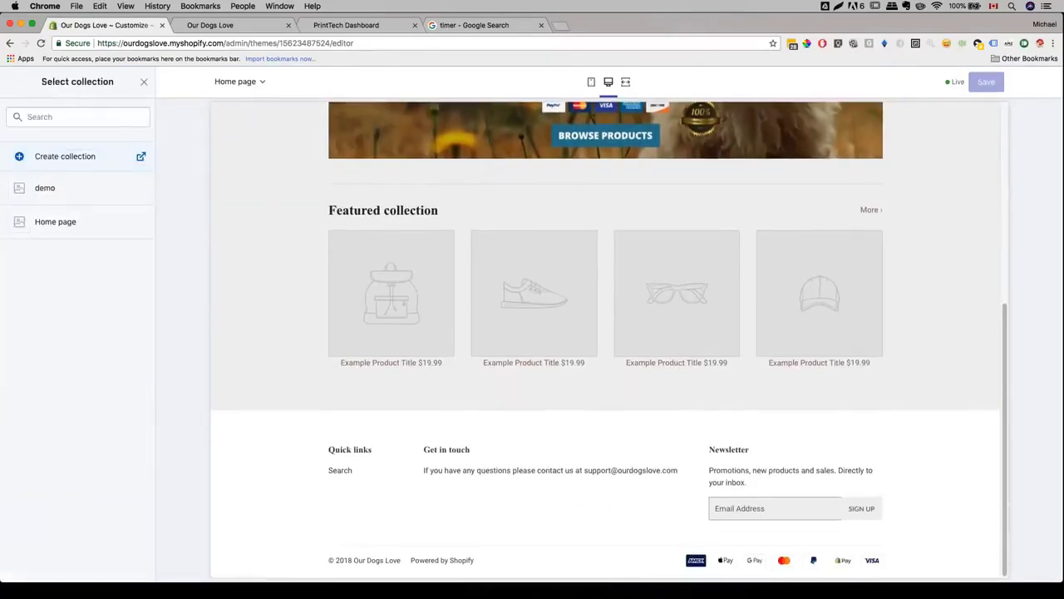
{"action": "left_click", "coordinate": [80, 230]}
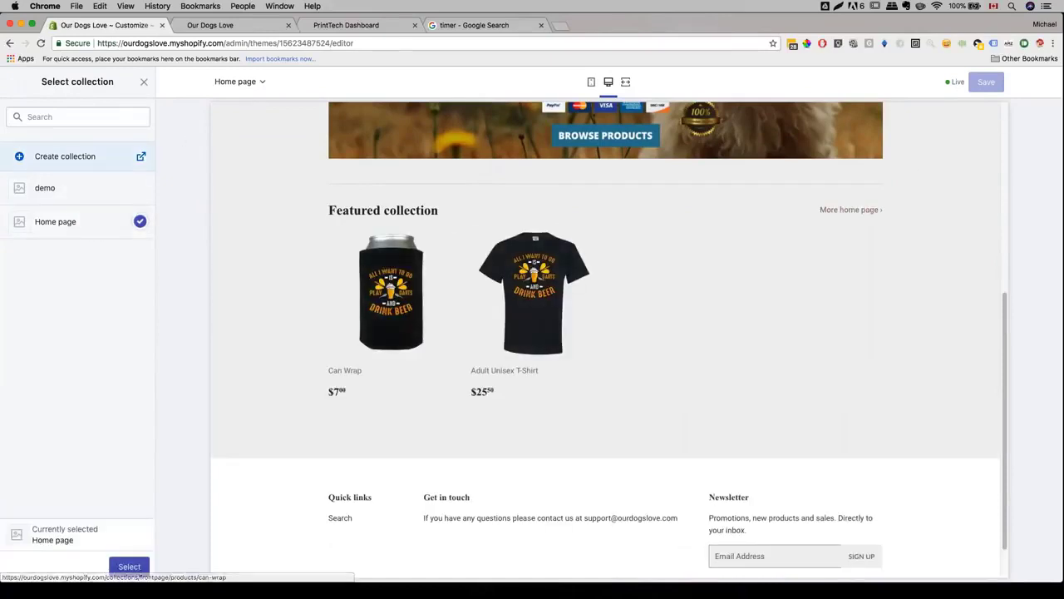
{"action": "left_click", "coordinate": [129, 566]}
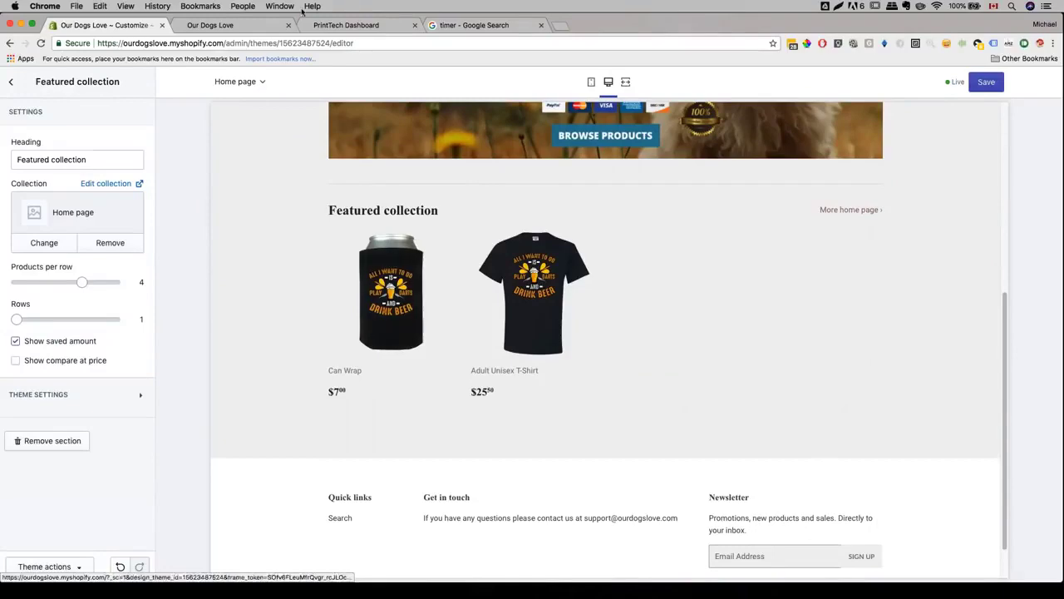
- Reload the live storefront to confirm the Can Wrap and T-shirt appear, then return to PrintTech
{"action": "left_click", "coordinate": [237, 25]}
{"action": "left_click", "coordinate": [459, 27]}
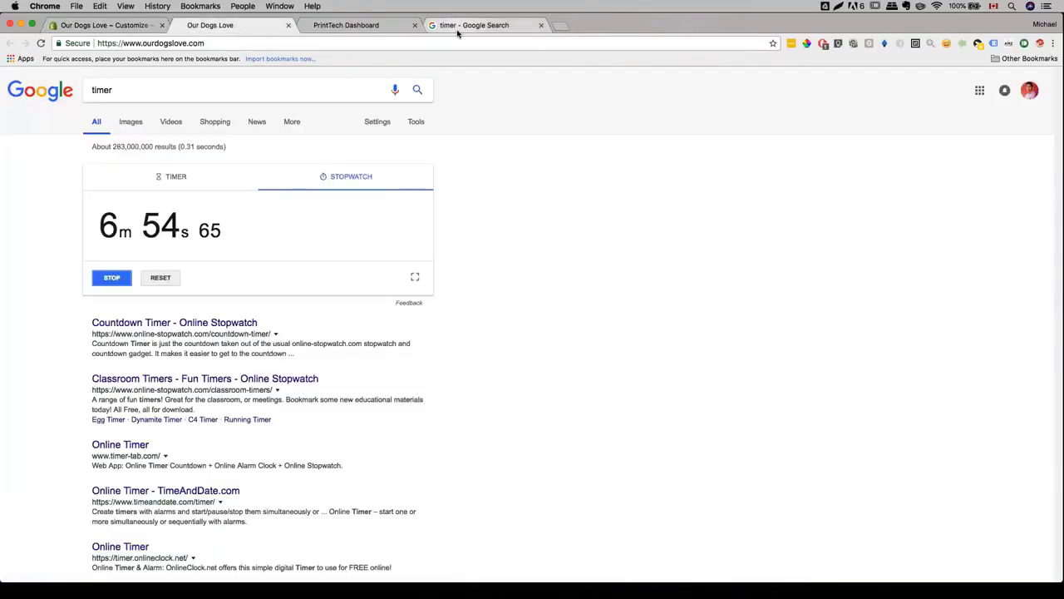
{"action": "key", "text": "ctrl+shift+Tab"}
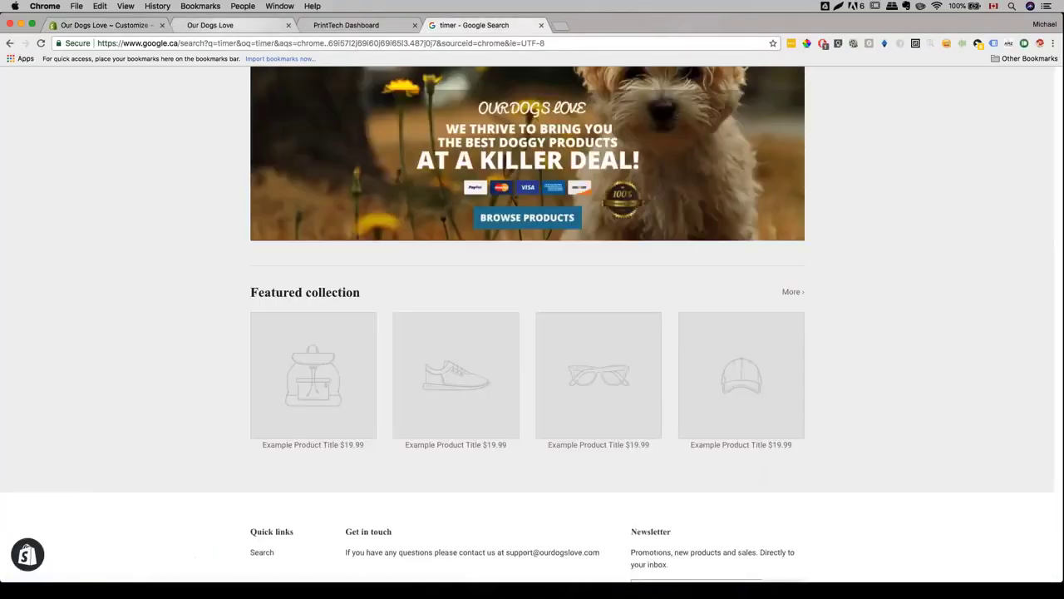
{"action": "left_click", "coordinate": [41, 42]}
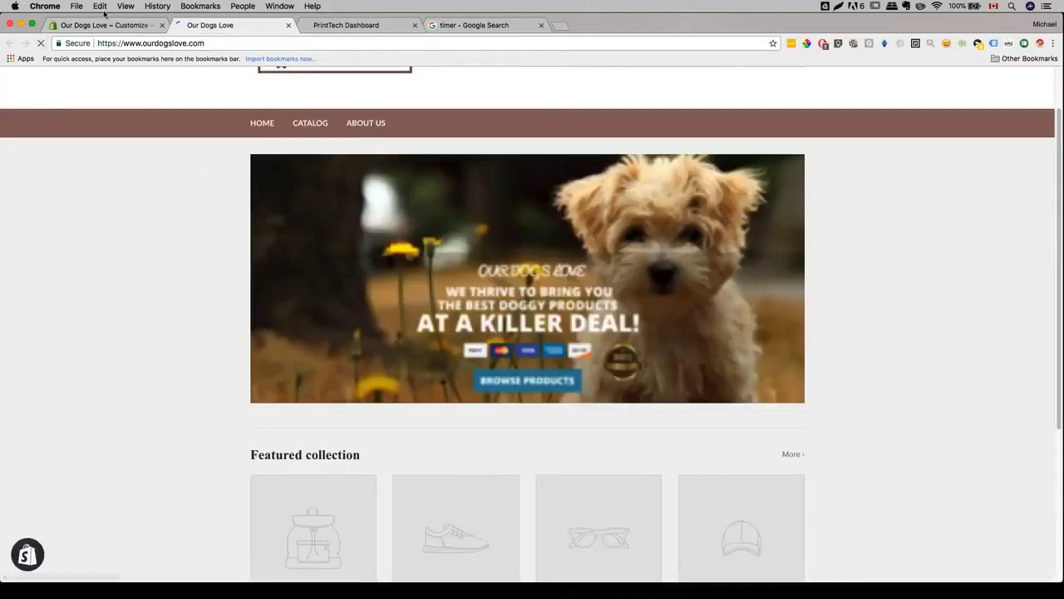
{"action": "left_click", "coordinate": [107, 25]}
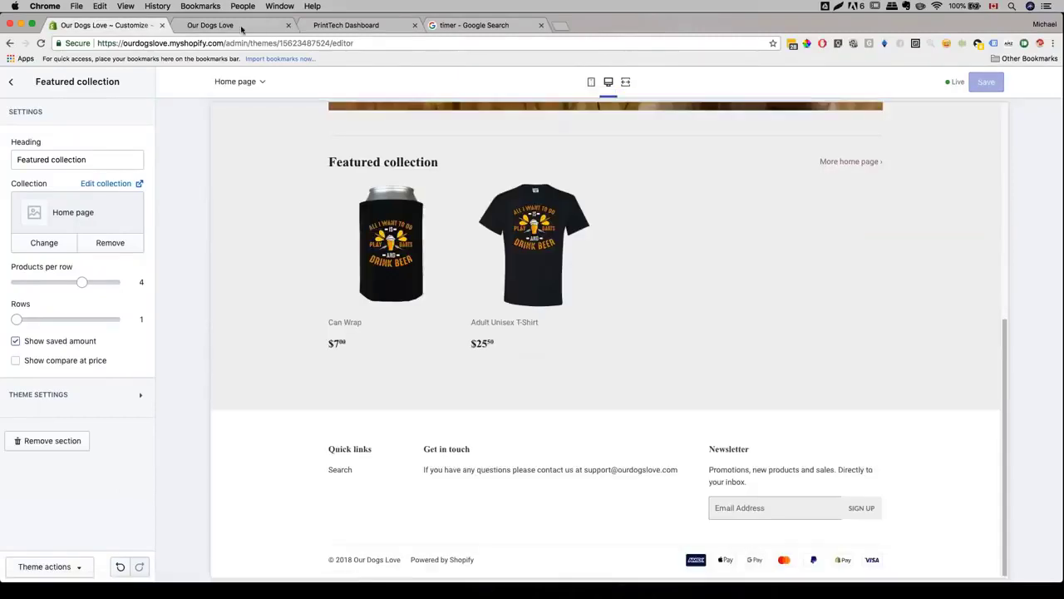
{"action": "left_click", "coordinate": [210, 25]}
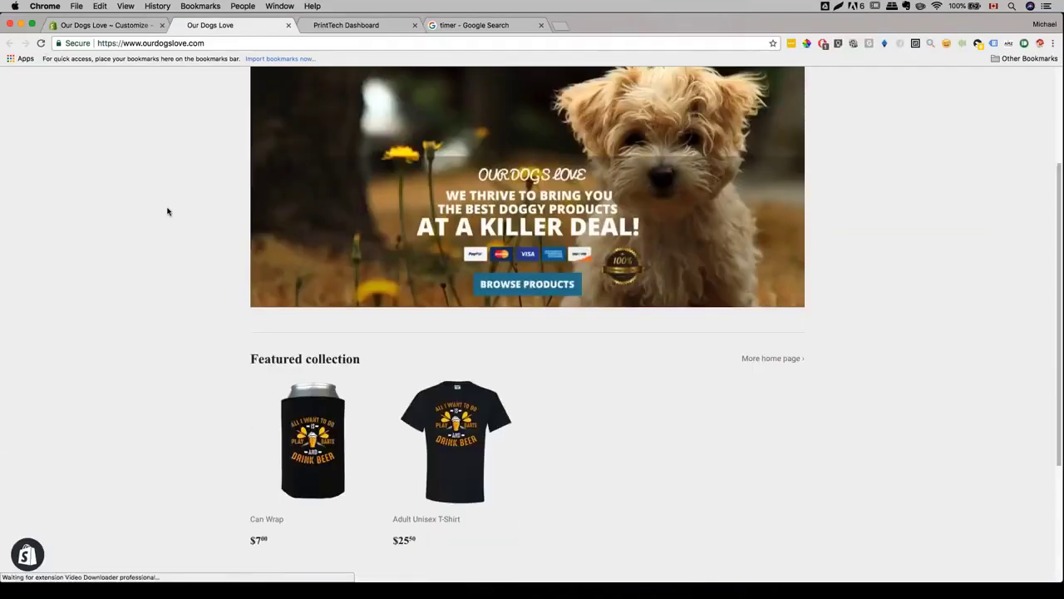
{"action": "scroll", "coordinate": [183, 241], "scroll_direction": "down", "scroll_amount": 2}
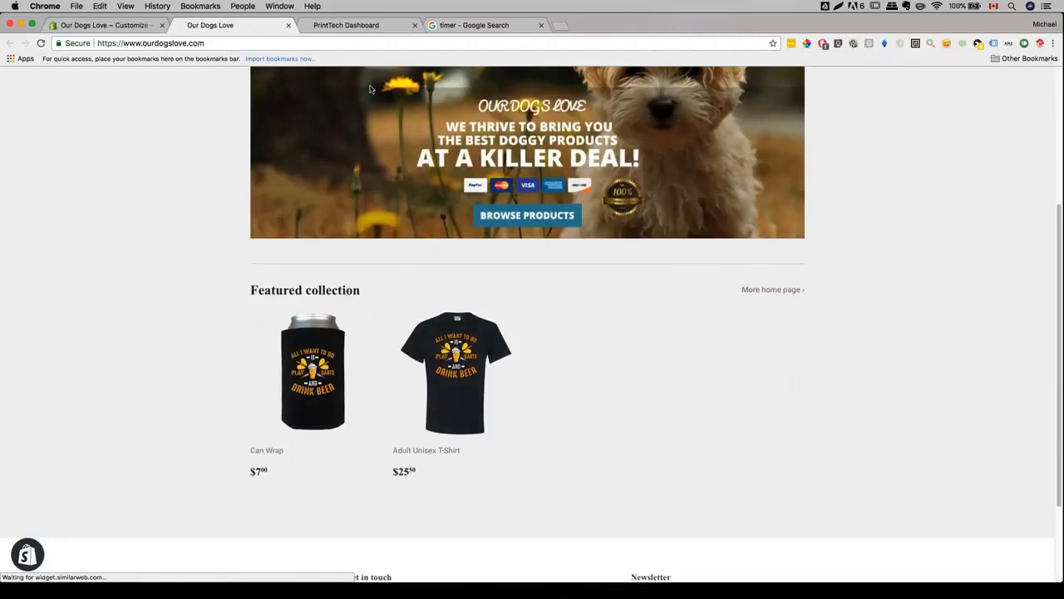
{"action": "left_click", "coordinate": [363, 25]}
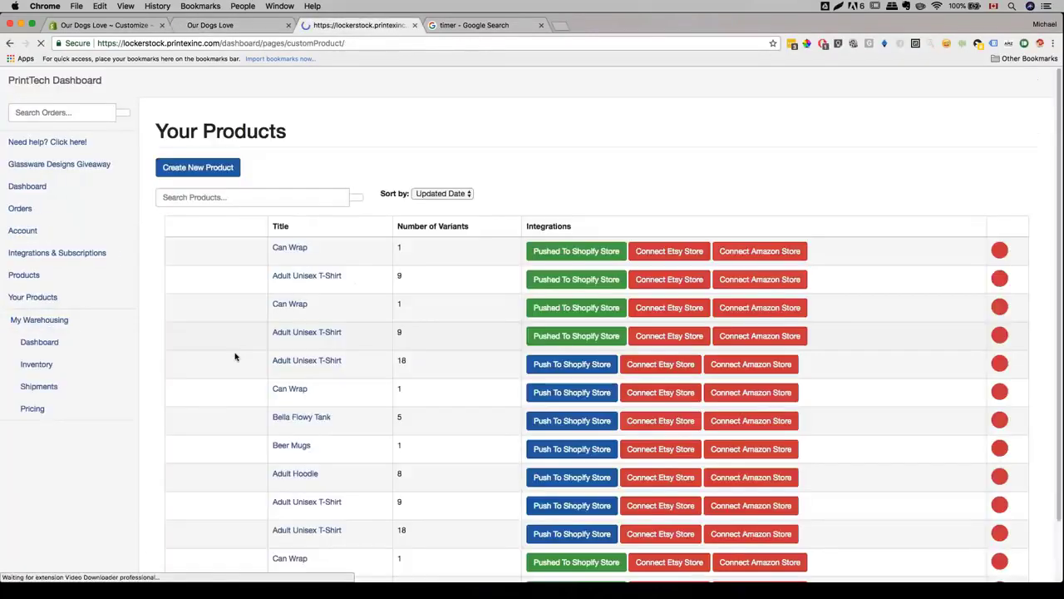
- Scroll through PrintTech's full Products table, then return to the Our Dogs Love homepage
{"action": "scroll", "coordinate": [245, 178], "scroll_direction": "down", "scroll_amount": 2}
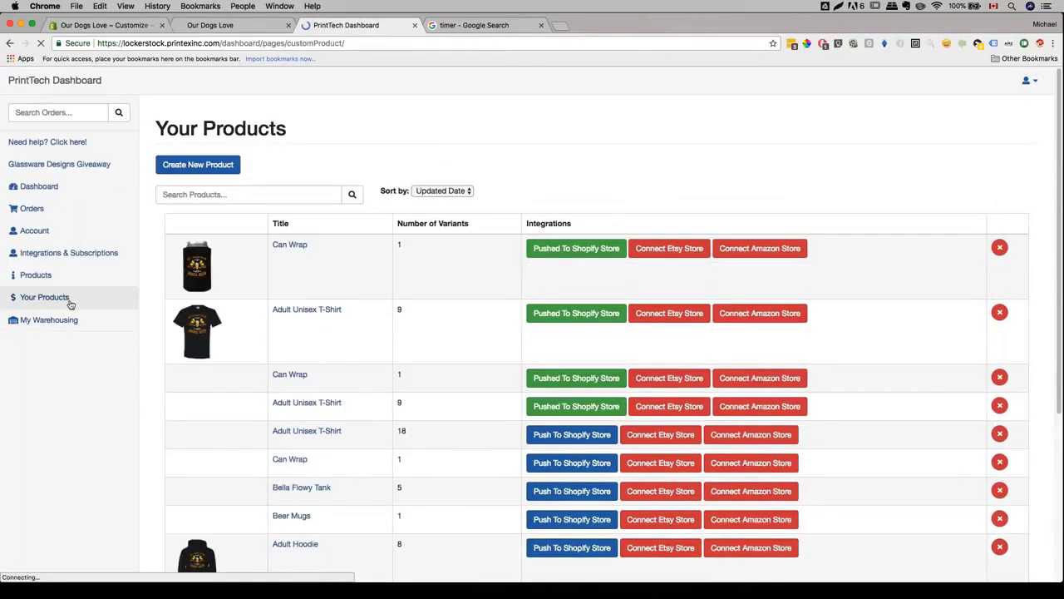
{"action": "left_click", "coordinate": [59, 282]}
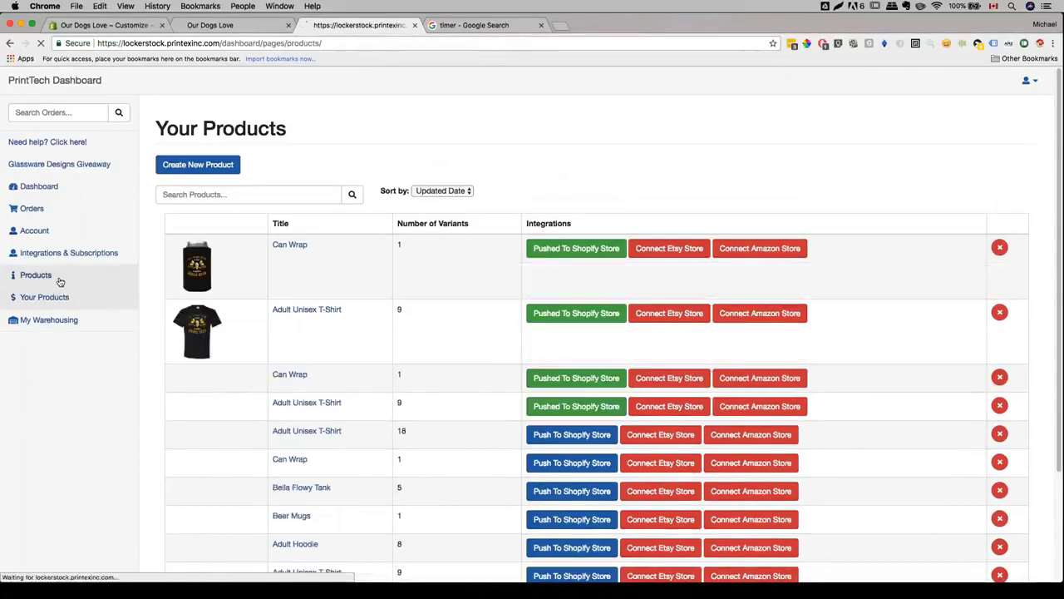
{"action": "scroll", "coordinate": [200, 252], "scroll_direction": "down", "scroll_amount": 10}
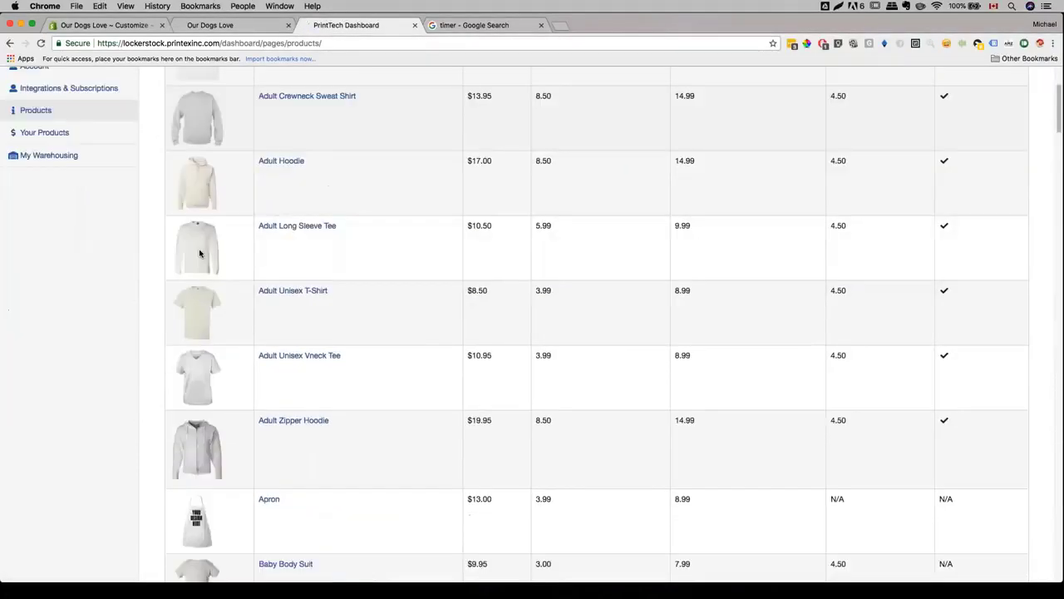
{"action": "scroll", "coordinate": [213, 160], "scroll_direction": "down", "scroll_amount": 10}
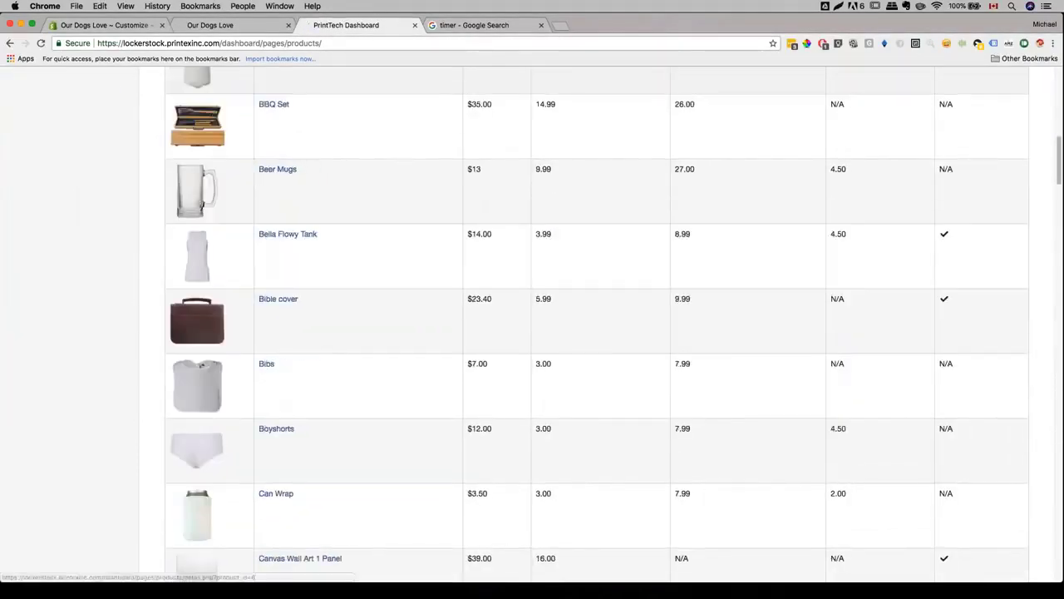
{"action": "scroll", "coordinate": [532, 324], "scroll_direction": "down", "scroll_amount": 7}
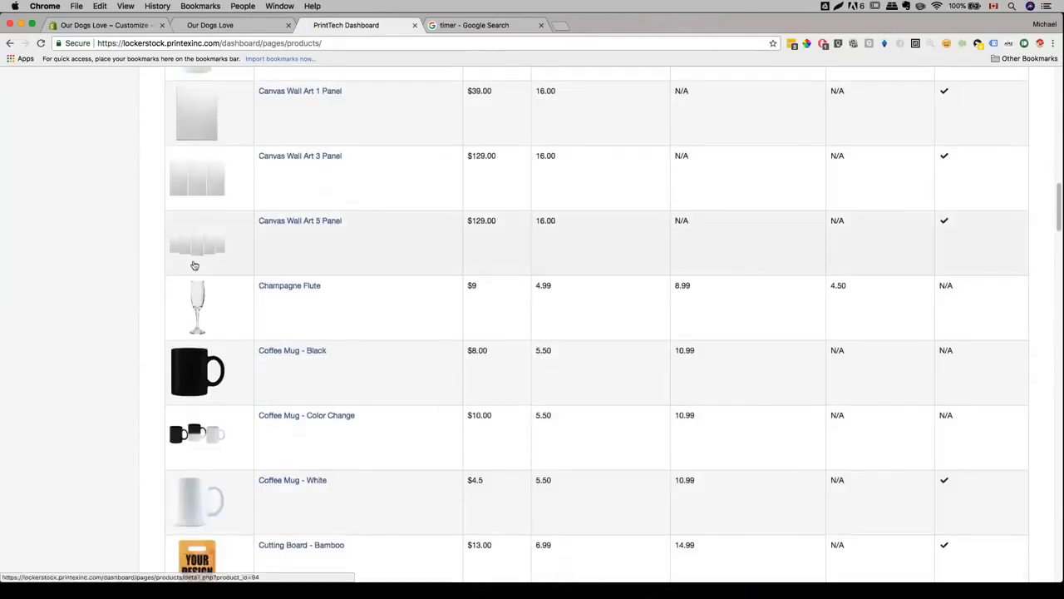
{"action": "scroll", "coordinate": [532, 325], "scroll_direction": "down", "scroll_amount": 4}
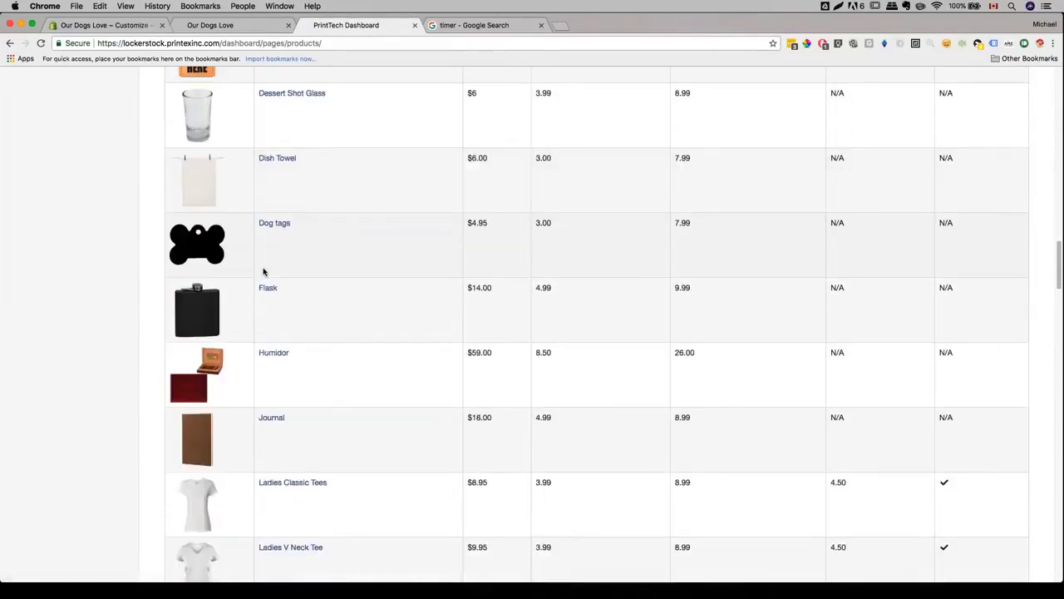
{"action": "scroll", "coordinate": [264, 272], "scroll_direction": "down", "scroll_amount": 9}
{"action": "scroll", "coordinate": [264, 272], "scroll_direction": "down", "scroll_amount": 14}
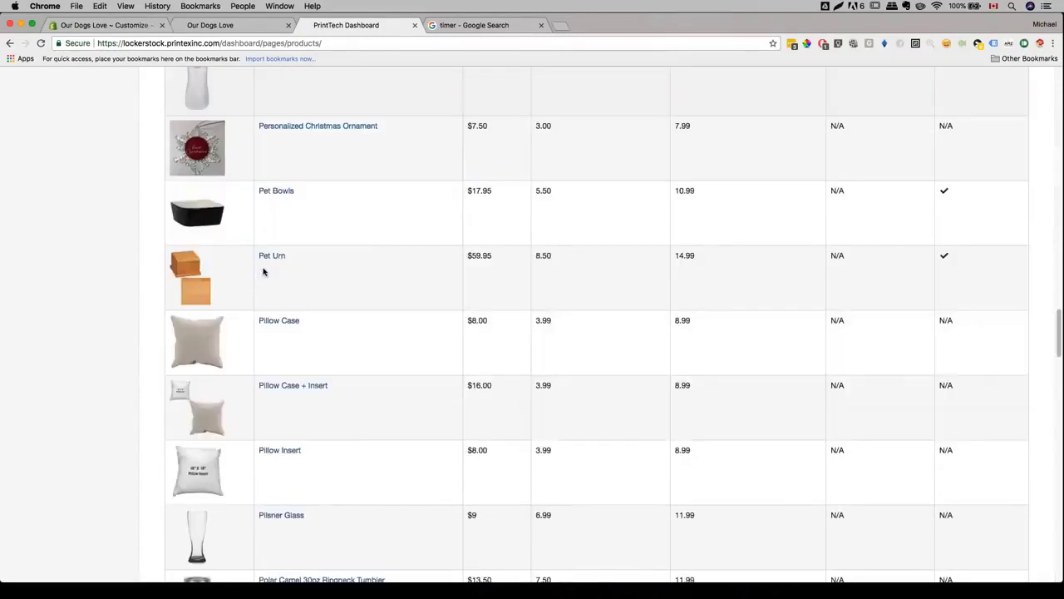
{"action": "scroll", "coordinate": [264, 272], "scroll_direction": "down", "scroll_amount": 5}
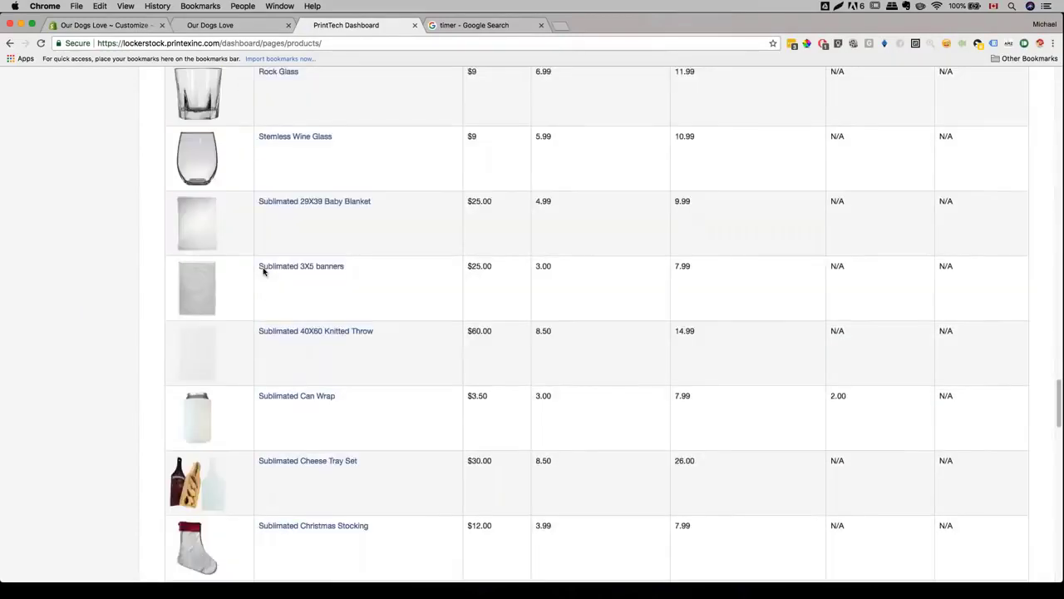
{"action": "key", "text": "ctrl+shift+Tab"}
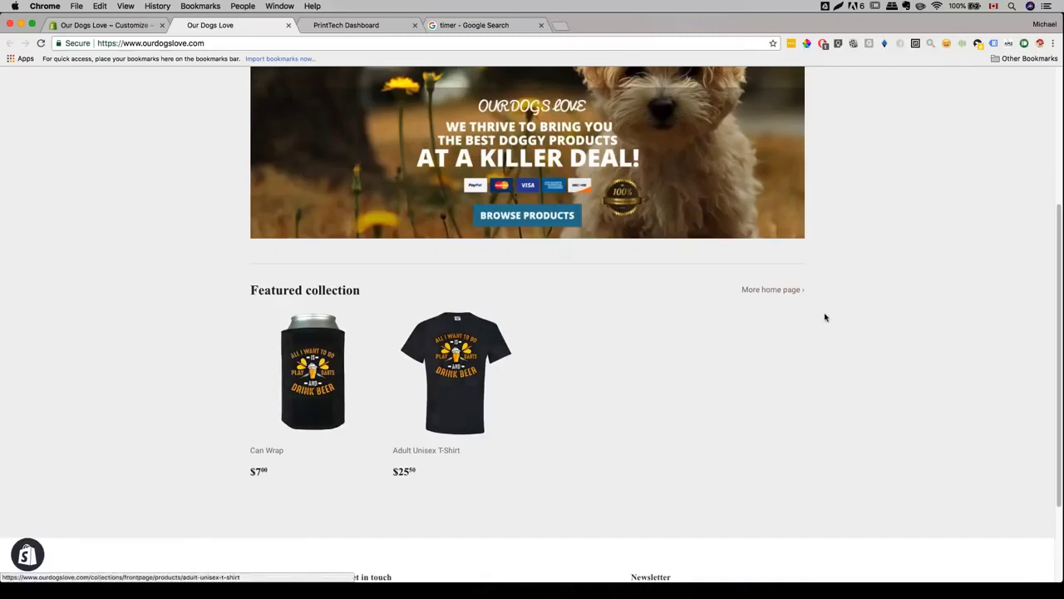
- View the Can Wrap product page from the featured collection, then return to the homepage
{"action": "scroll", "coordinate": [578, 374], "scroll_direction": "up", "scroll_amount": 1}
{"action": "scroll", "coordinate": [579, 374], "scroll_direction": "up", "scroll_amount": 5}
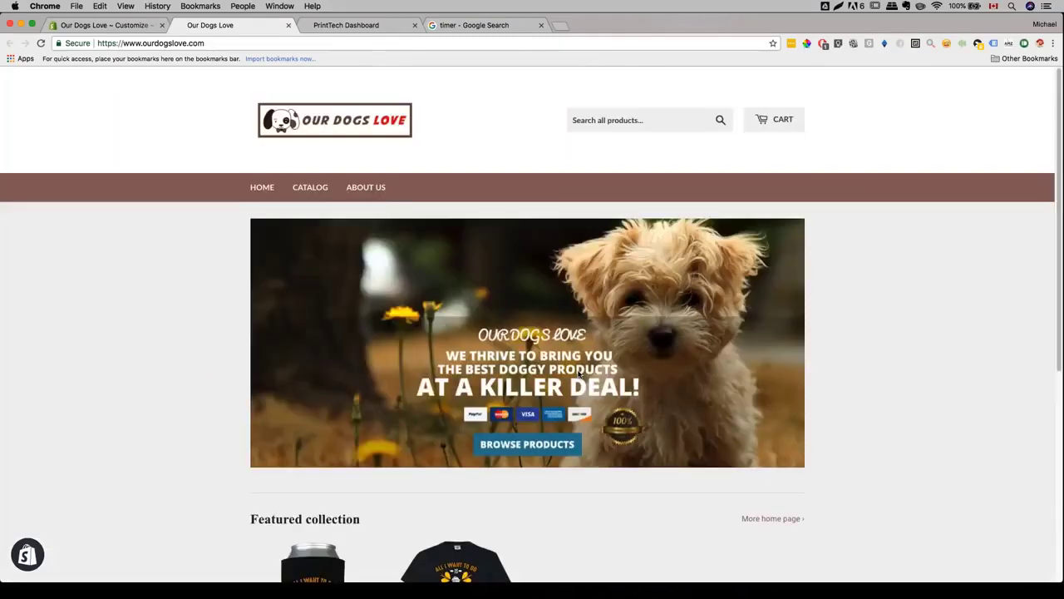
{"action": "scroll", "coordinate": [577, 372], "scroll_direction": "down", "scroll_amount": 8}
{"action": "left_click", "coordinate": [329, 260]}
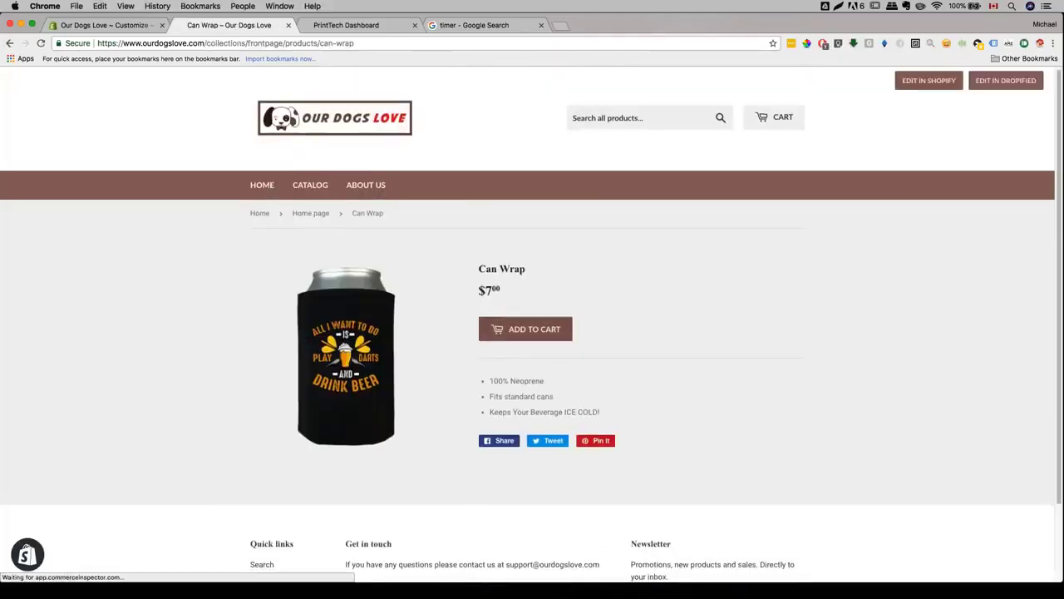
{"action": "scroll", "coordinate": [404, 333], "scroll_direction": "down", "scroll_amount": 2}
{"action": "scroll", "coordinate": [404, 332], "scroll_direction": "up", "scroll_amount": 1}
{"action": "left_click", "coordinate": [10, 43]}
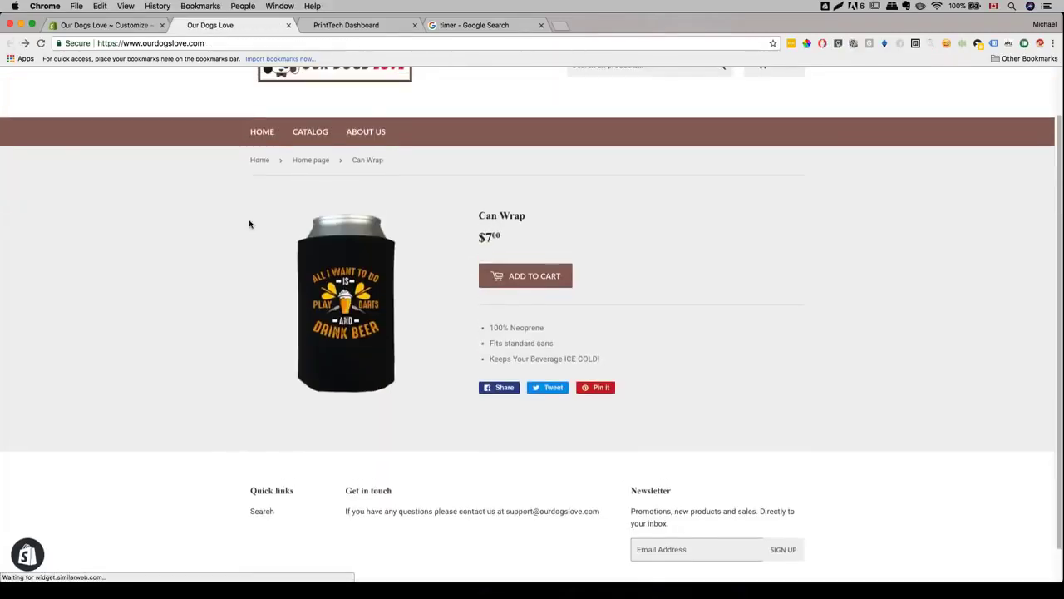
- Open the Adult Unisex T-Shirt page and check its sizes, keeping size S
{"action": "scroll", "coordinate": [533, 299], "scroll_direction": "down", "scroll_amount": 3}
{"action": "left_click", "coordinate": [439, 275]}
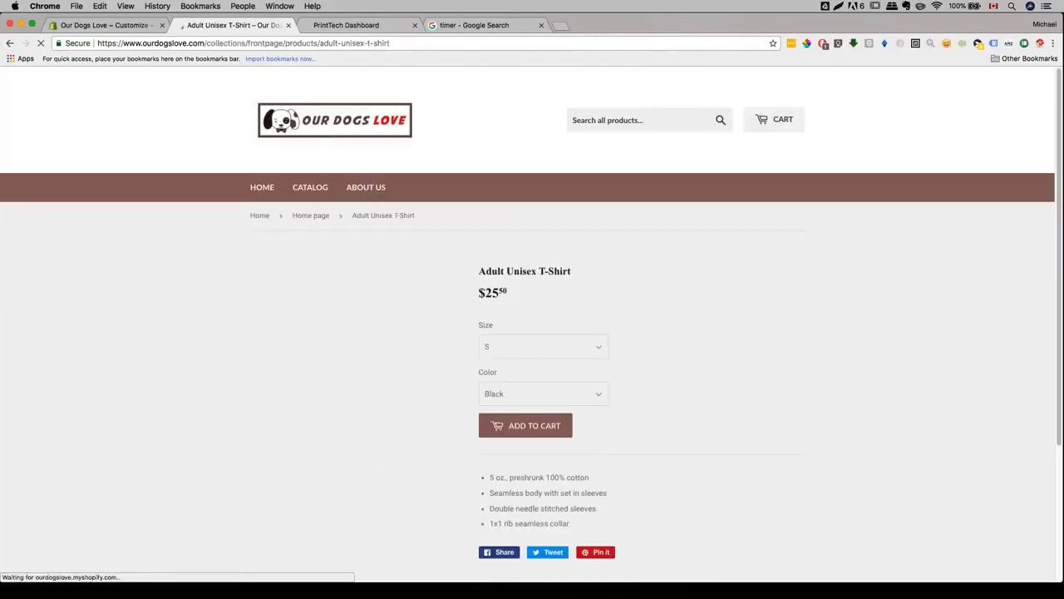
{"action": "scroll", "coordinate": [532, 299], "scroll_direction": "down", "scroll_amount": 3}
{"action": "left_click", "coordinate": [540, 236]}
{"action": "left_click", "coordinate": [667, 198]}
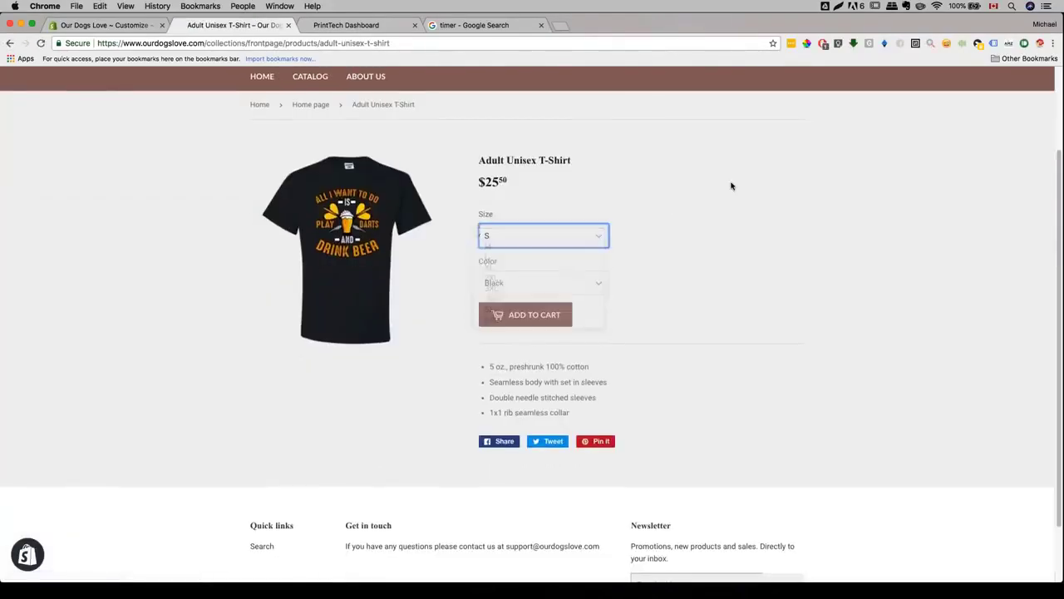
{"action": "scroll", "coordinate": [667, 198], "scroll_direction": "up", "scroll_amount": 3}
{"action": "scroll", "coordinate": [729, 185], "scroll_direction": "down", "scroll_amount": 5}
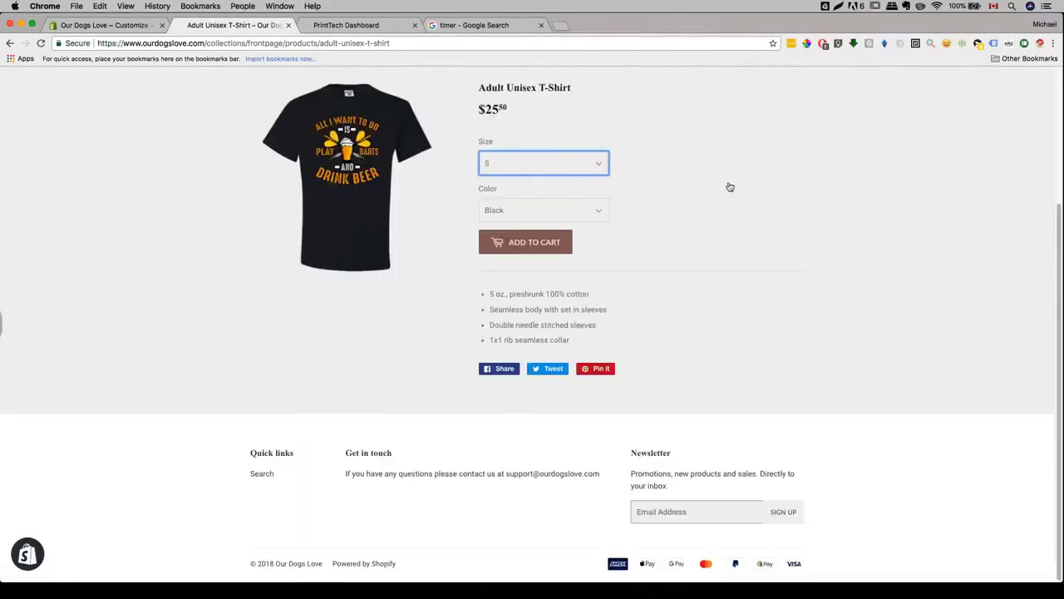
{"action": "scroll", "coordinate": [701, 185], "scroll_direction": "up", "scroll_amount": 5}
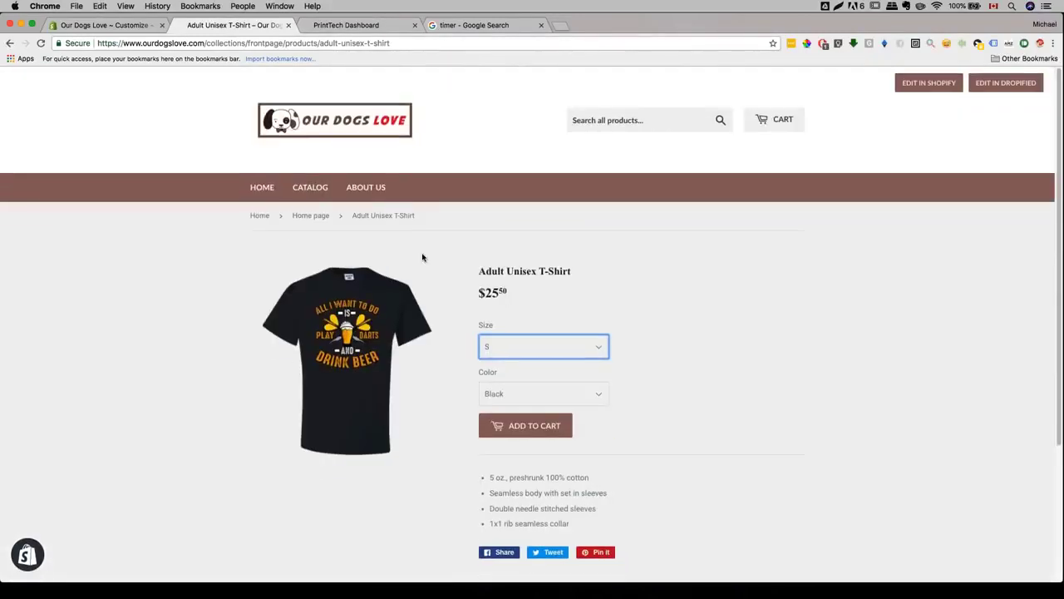